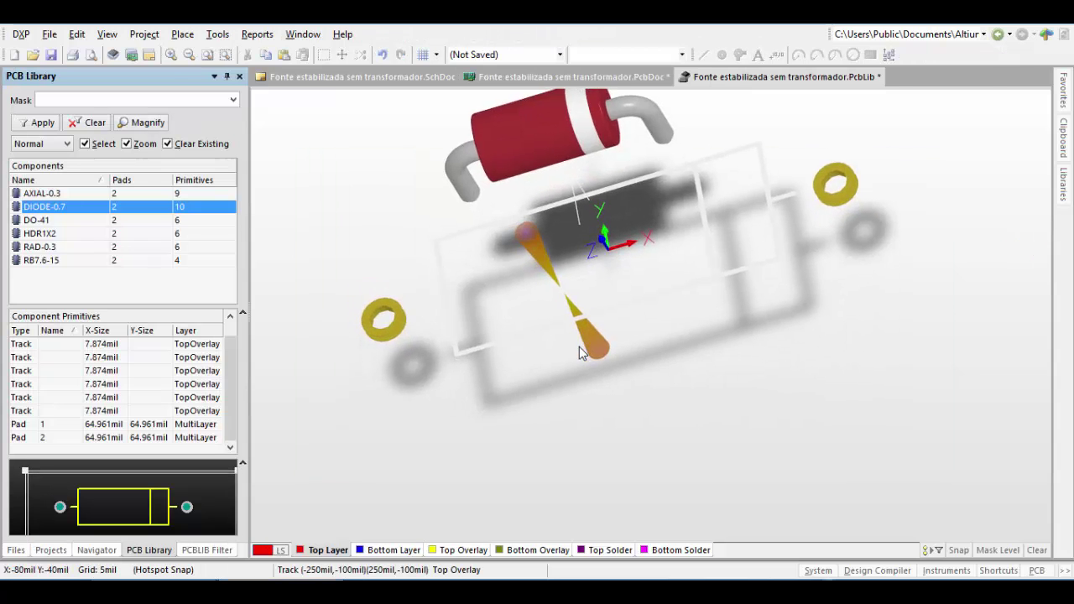
Move the Diodo Zener 1W 3D body onto the DIODE-0.7 footprint's origin at X 0, Y 0 mil
right_click_drag(587, 343, 620, 343, "shift")
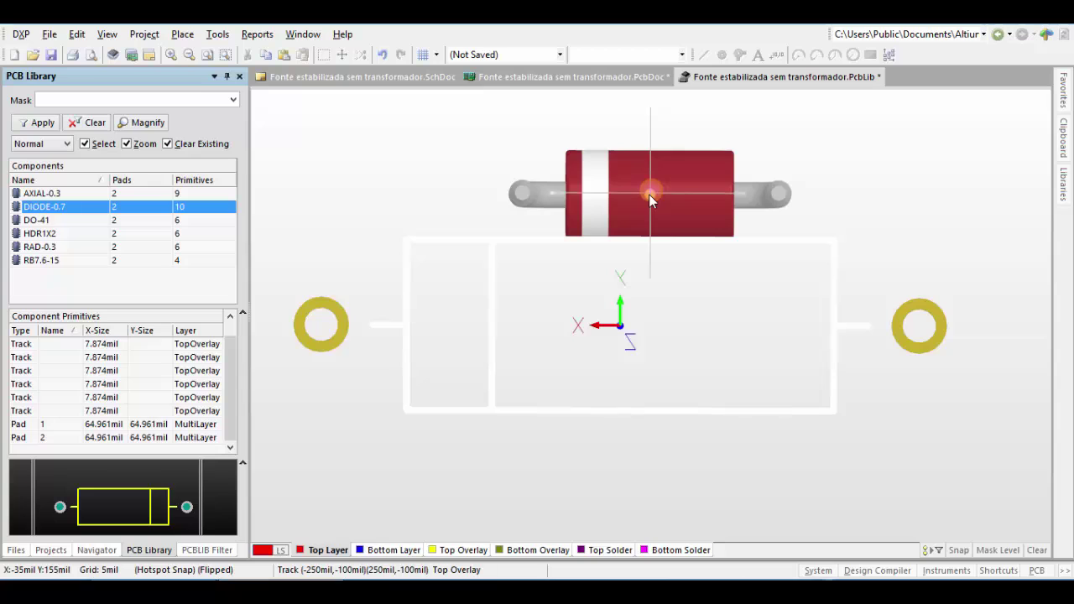
left_click_drag(648, 194, 620, 327)
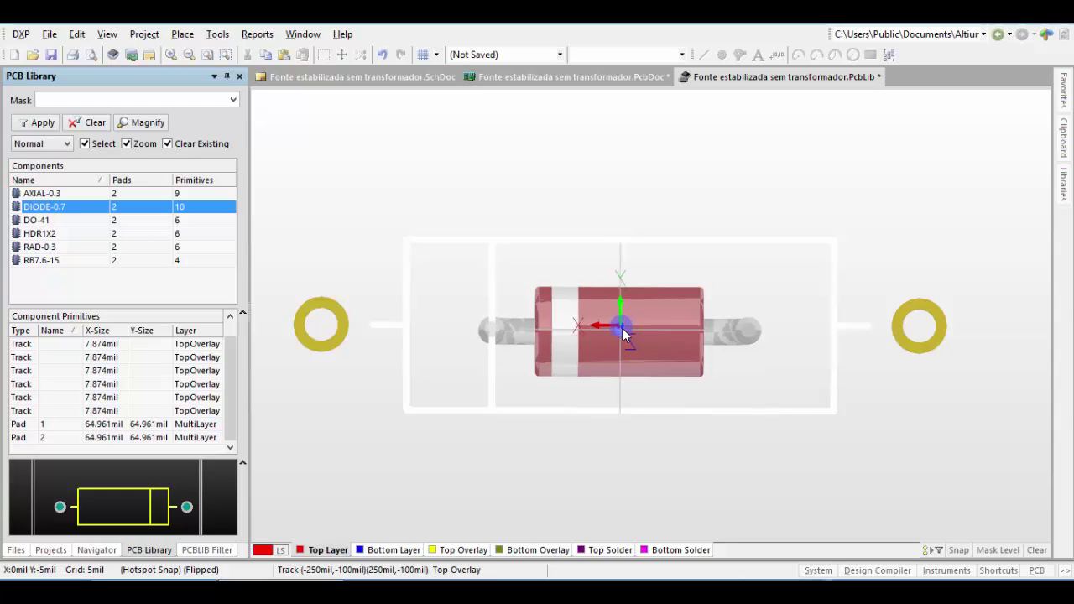
key("j")
key("r")
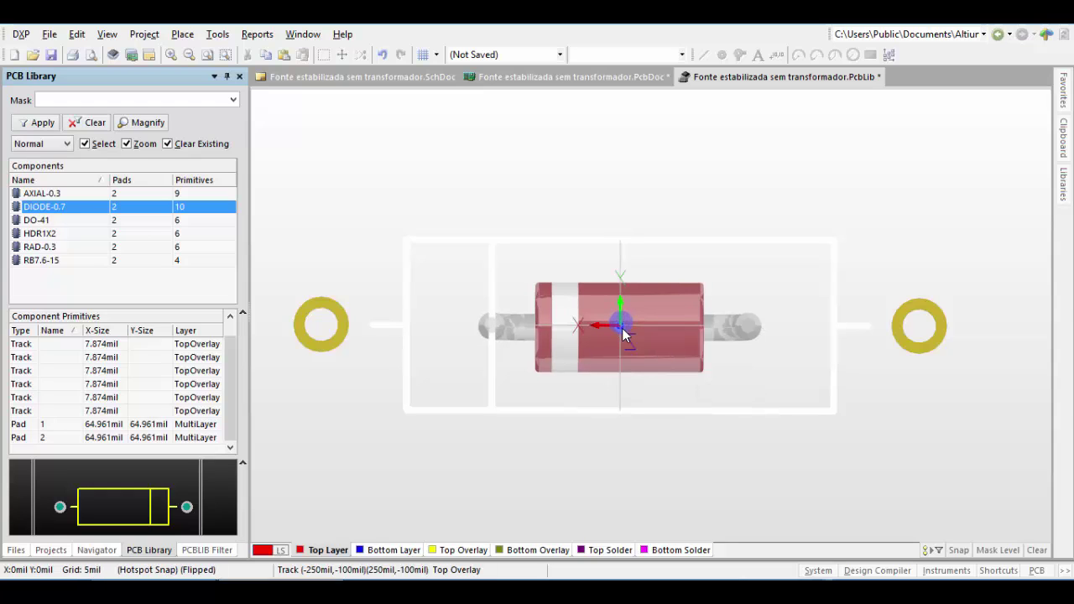
left_click(621, 328)
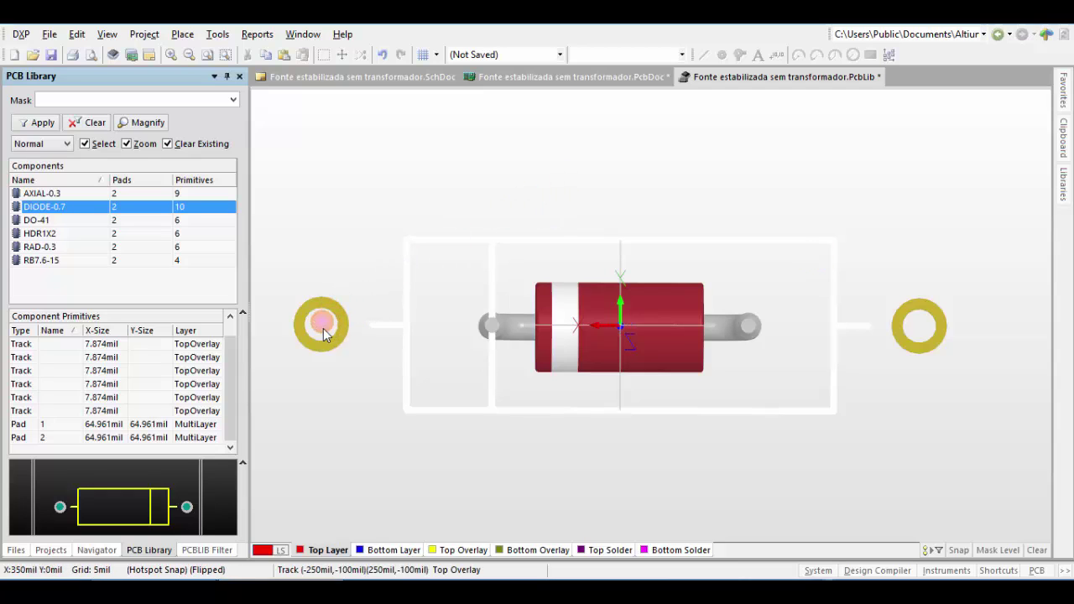
Move both footprint pads inward so each is centred on the end of a diode lead
left_click_drag(337, 312, 495, 332)
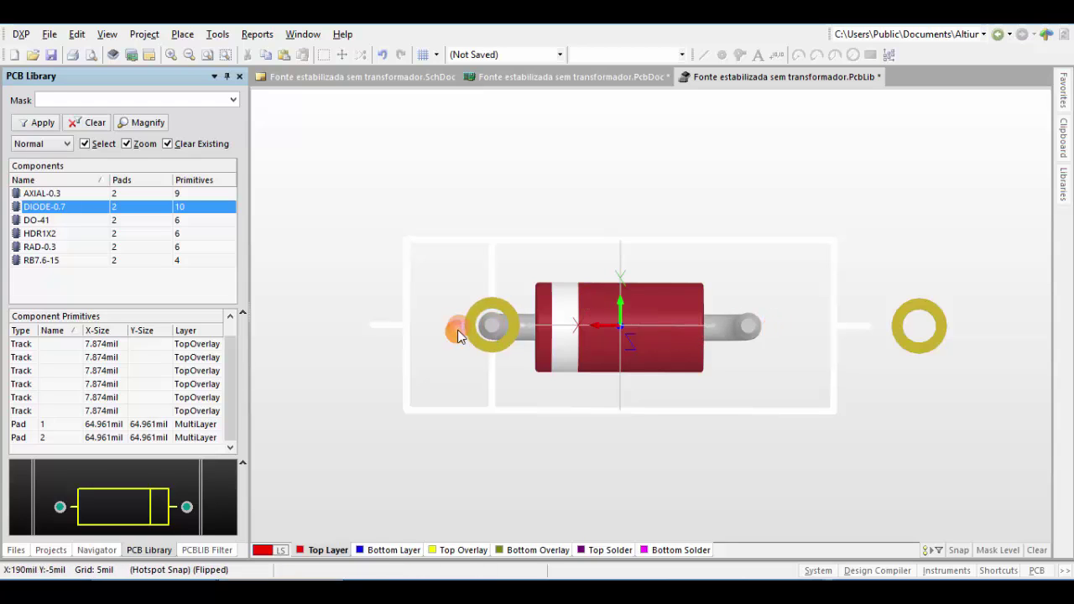
left_click_drag(914, 353, 750, 332)
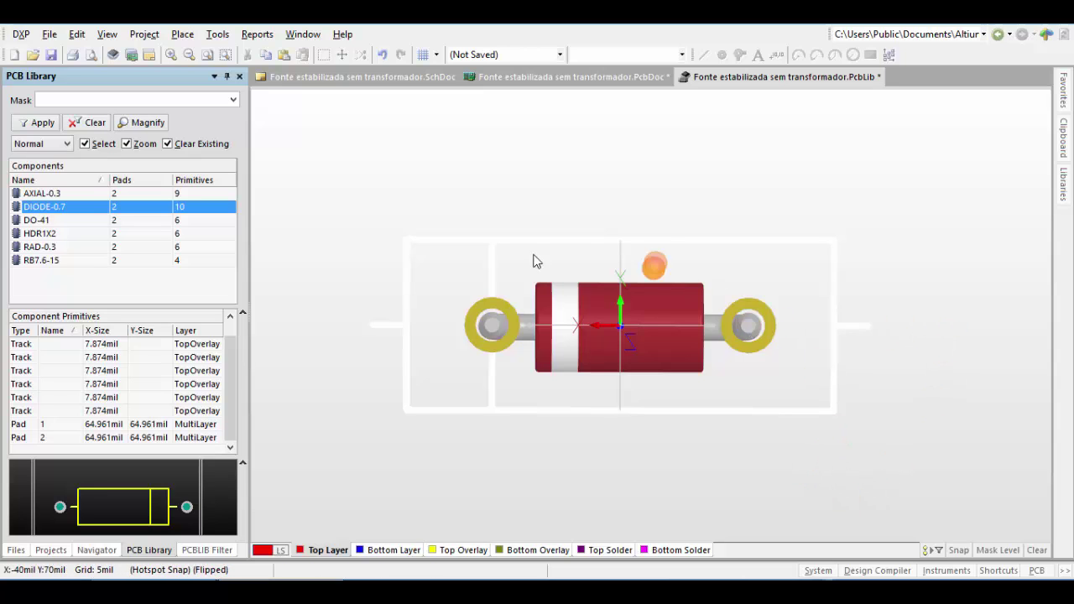
middle_click_drag(560, 340, 559, 339)
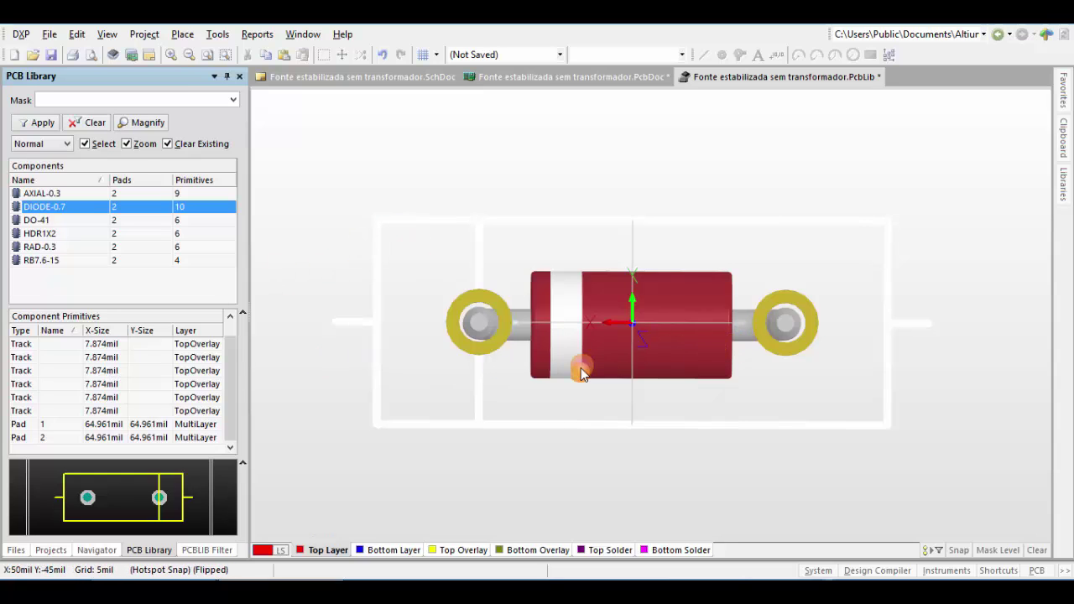
In 2D layout mode, move the cathode band track to X 95 mil and the outline edge near pad 1 to X -55 mil
key("2")
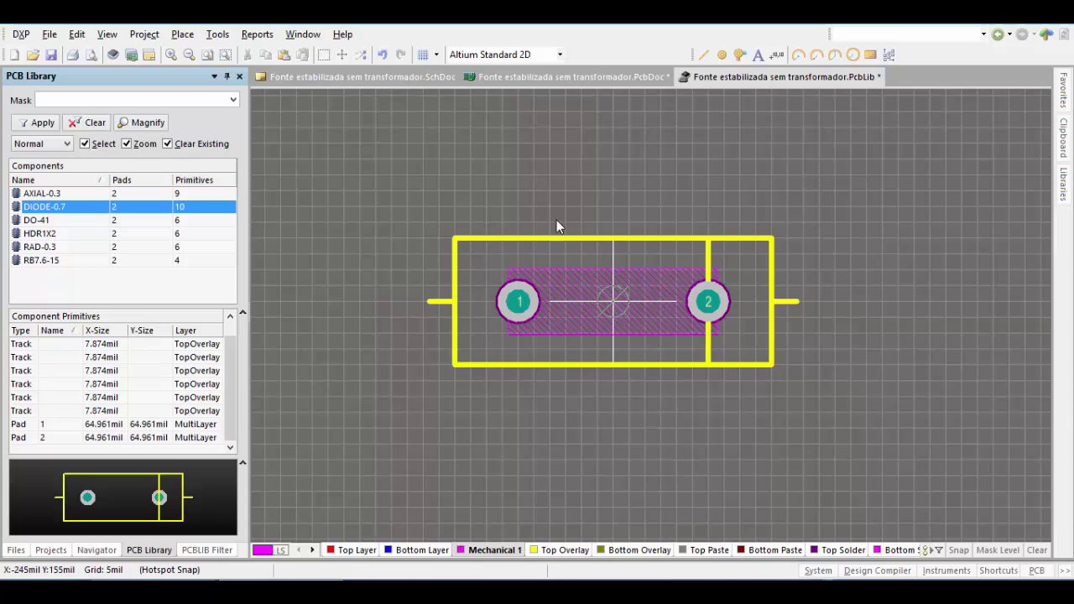
left_click(709, 264)
left_click_drag(710, 283, 672, 280)
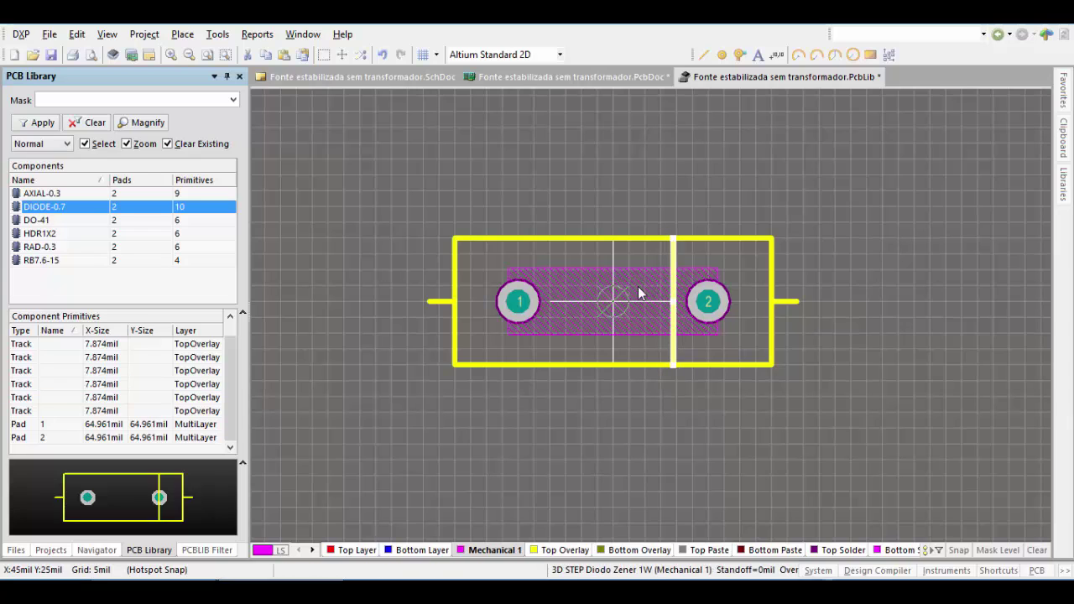
left_click(841, 274)
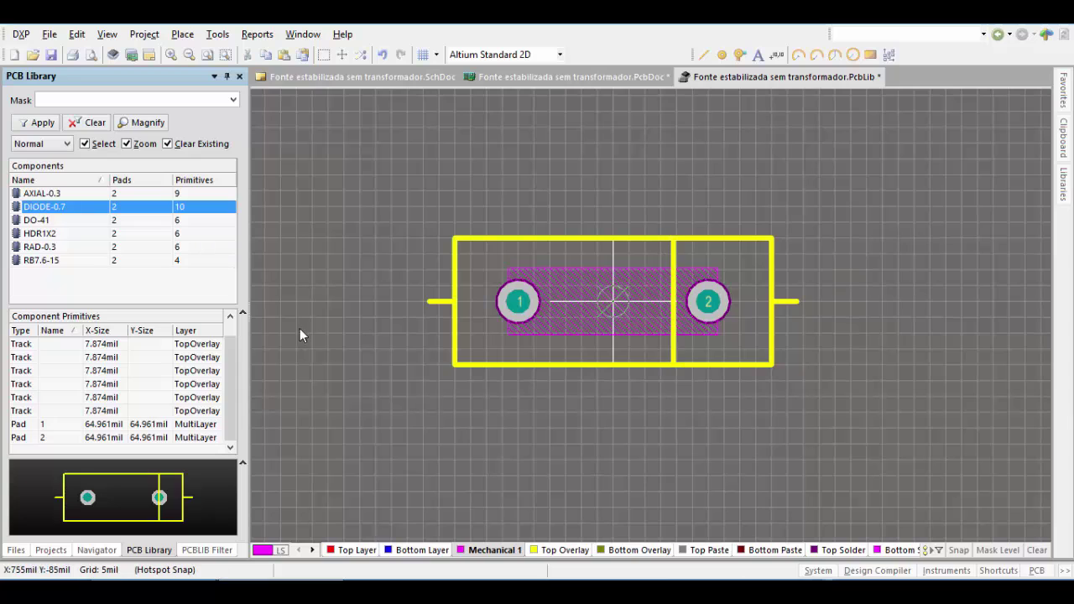
left_click(457, 328)
left_click_drag(450, 317, 578, 326)
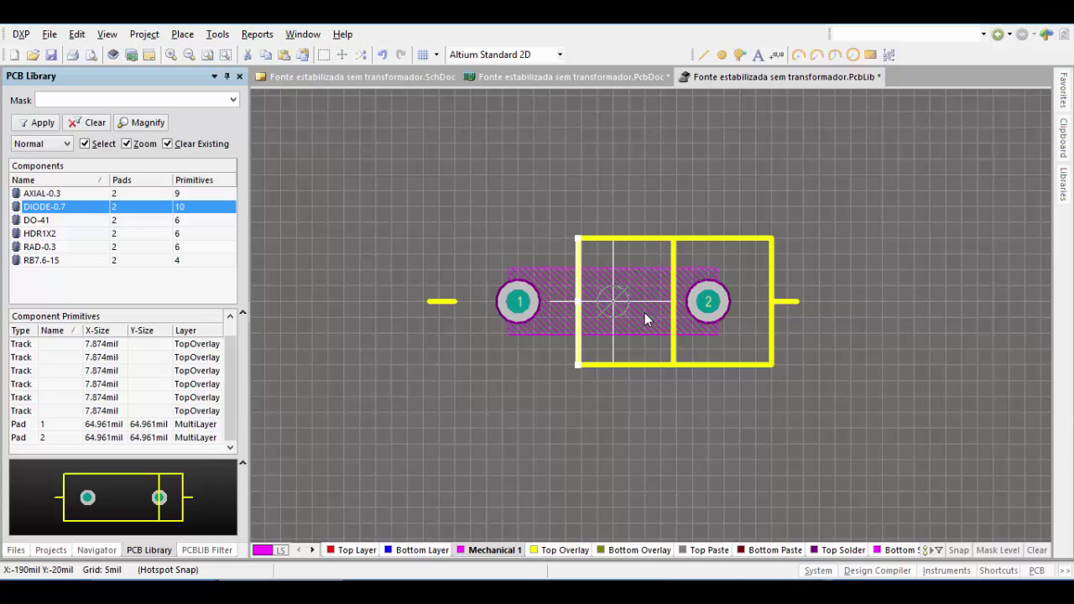
Shift the cathode band track to X 50 mil and pull the outline's outer edge inward to just inside pad 2
left_click(780, 302)
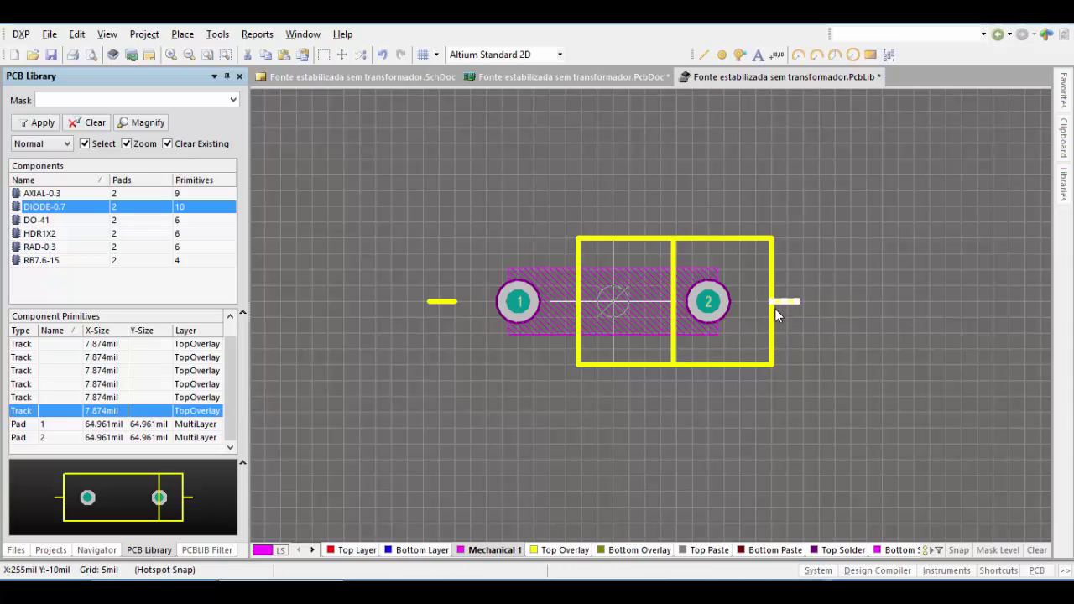
left_click(772, 315)
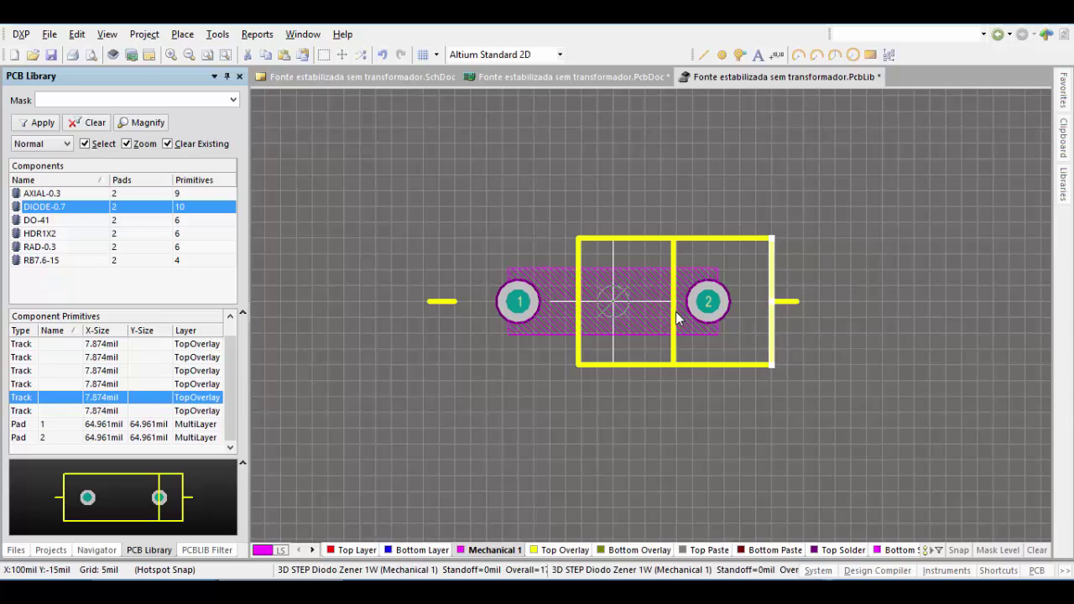
left_click(677, 317)
left_click(673, 342)
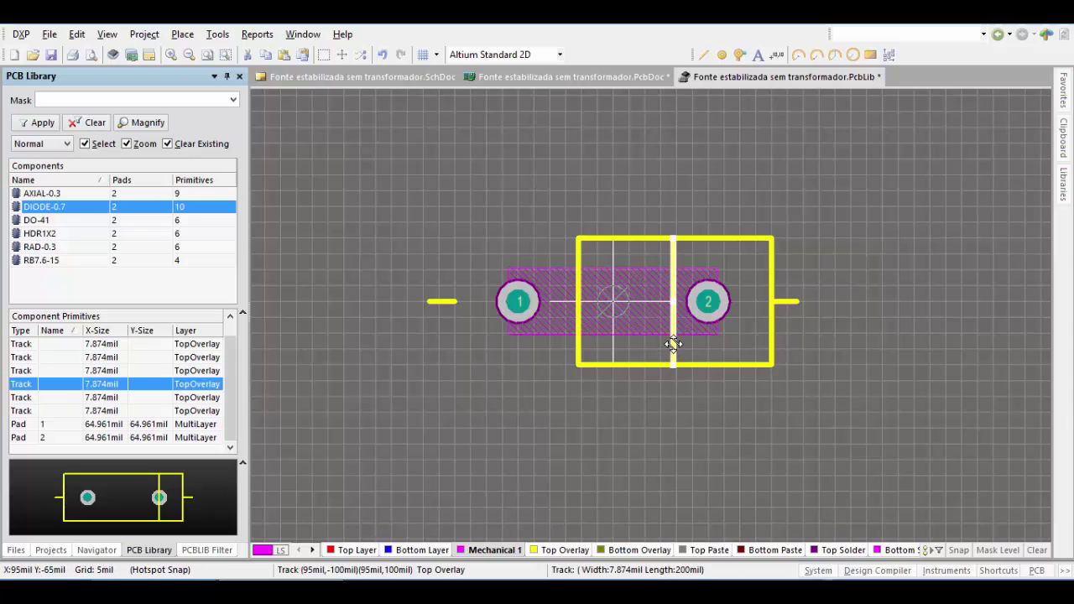
left_click_drag(673, 342, 644, 341)
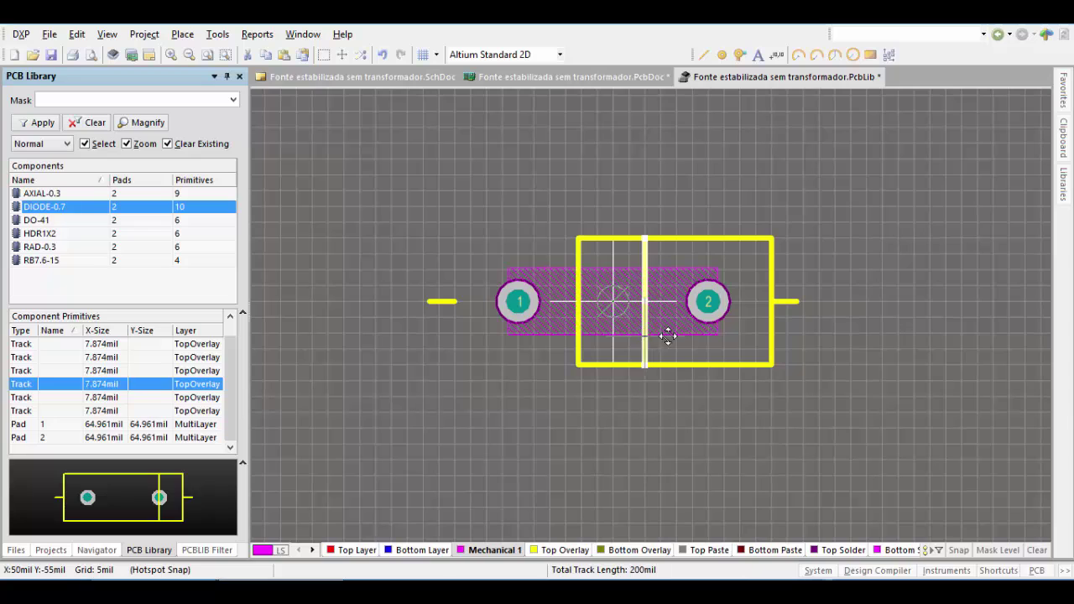
left_click(774, 334)
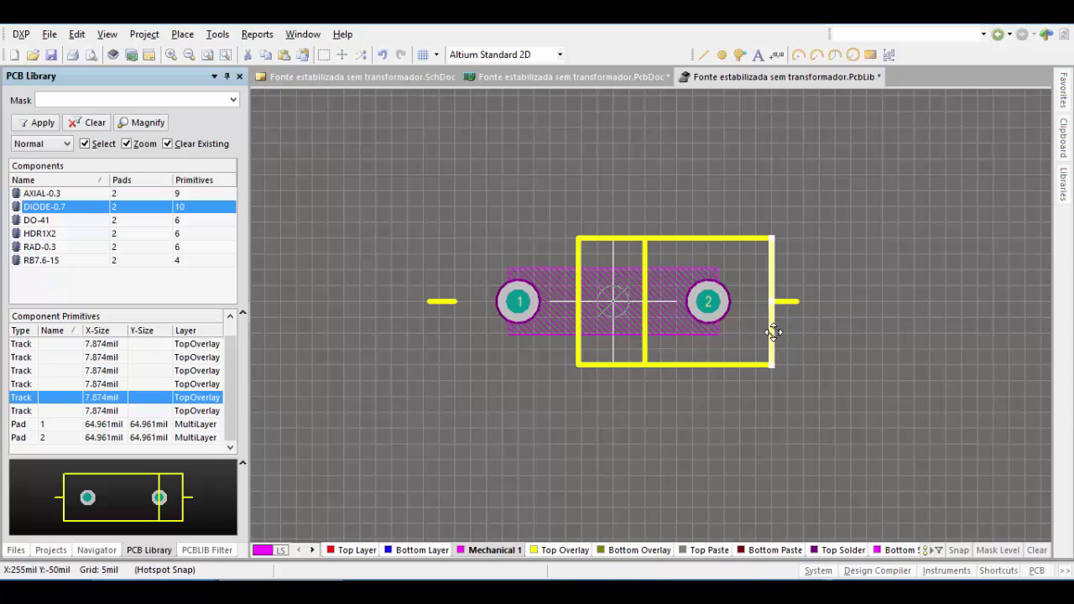
left_click_drag(752, 332, 681, 332)
Move the vertical outline edge at X -55 mil outward until it sits just inside pad 1
left_click(581, 334)
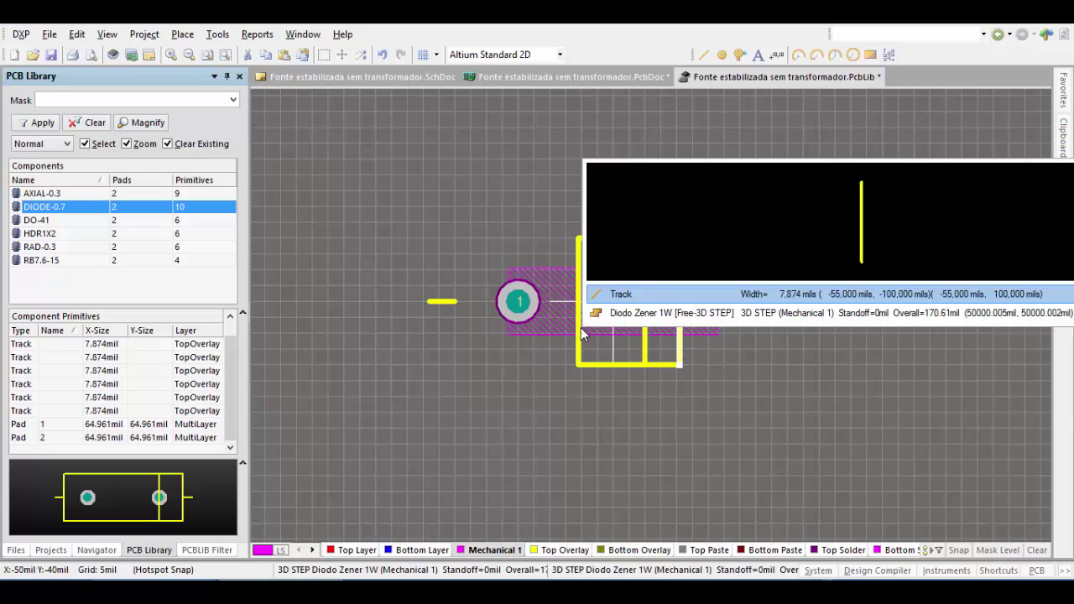
left_click(604, 293)
left_click_drag(578, 338, 548, 338)
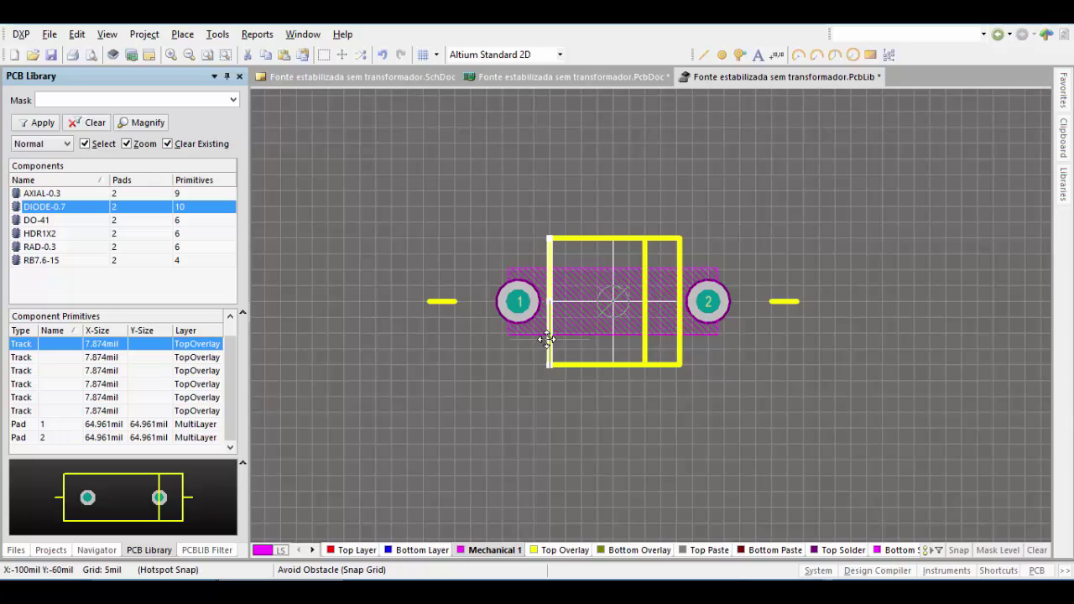
left_click_drag(547, 339, 546, 339)
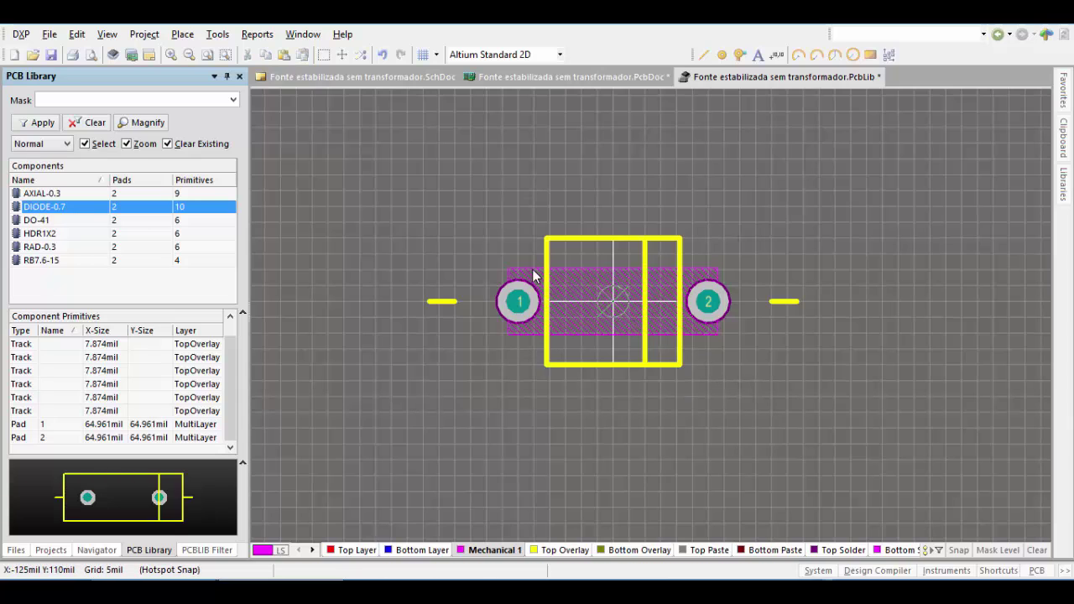
Narrow the outline to the 3D body's width by moving both horizontal edges inward, the upper to Y 55 mil, and trim the cathode band to match
left_click_drag(618, 238, 643, 270)
left_click(645, 241)
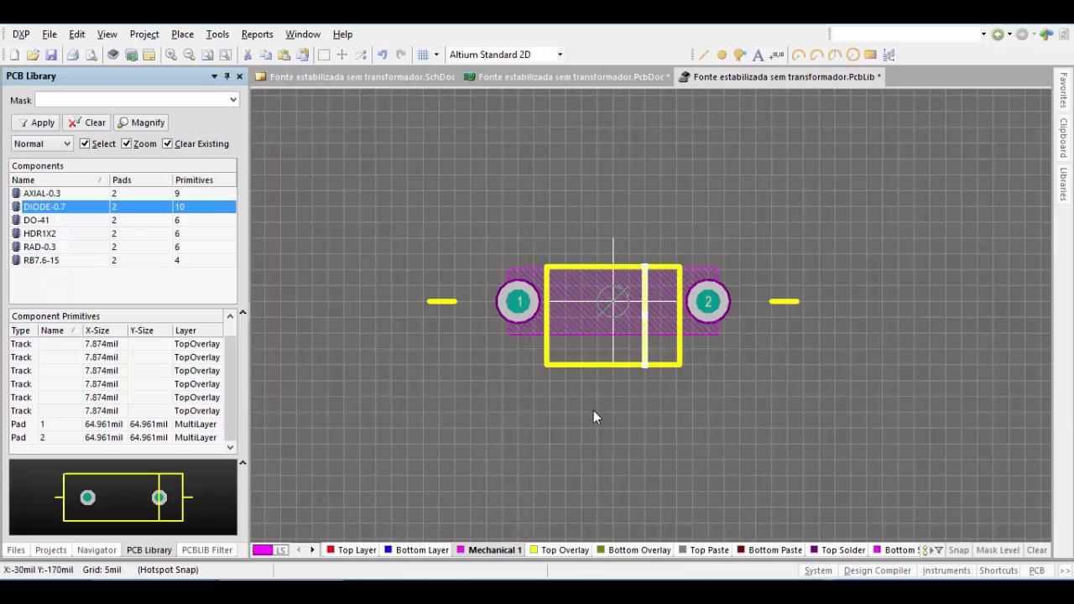
left_click(623, 365)
left_click_drag(627, 362, 624, 335)
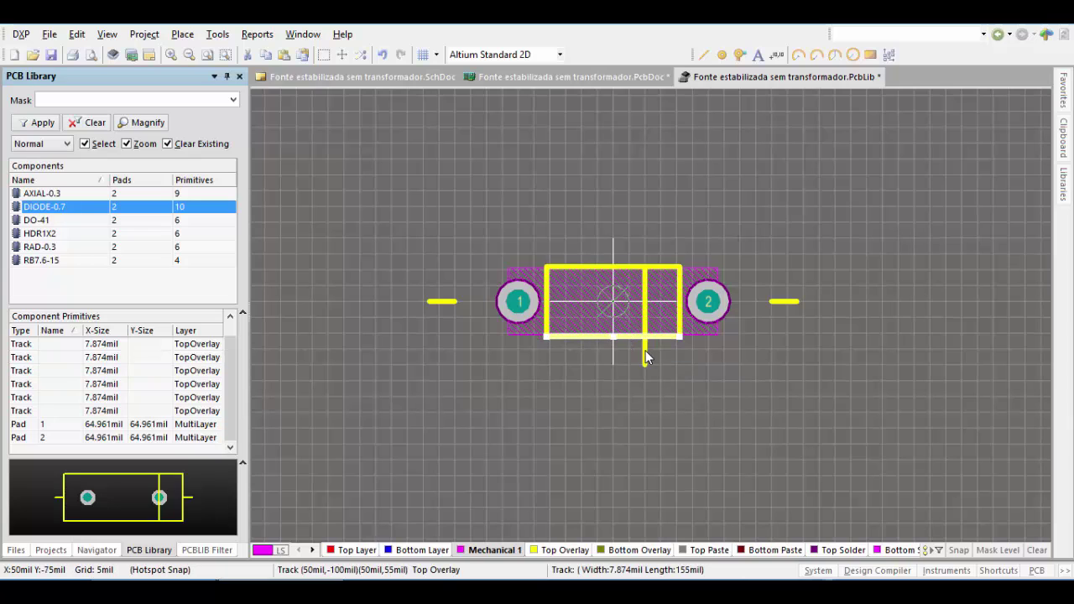
left_click(645, 351)
left_click_drag(641, 354, 642, 337)
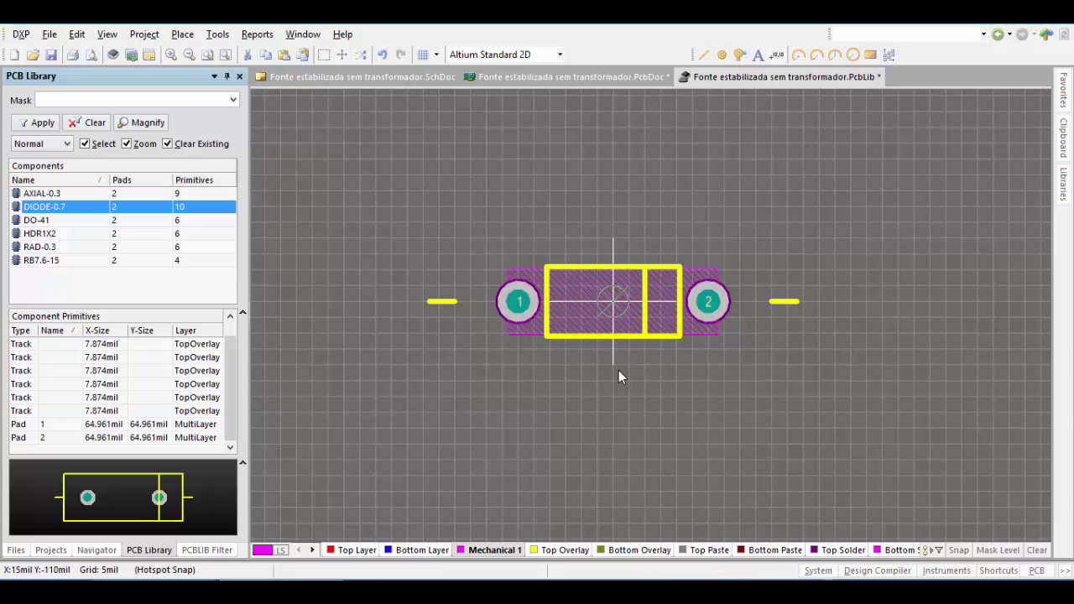
Delete the two leftover lead tracks lying outside pads 1 and 2
scroll(618, 369, "up", 2, "ctrl")
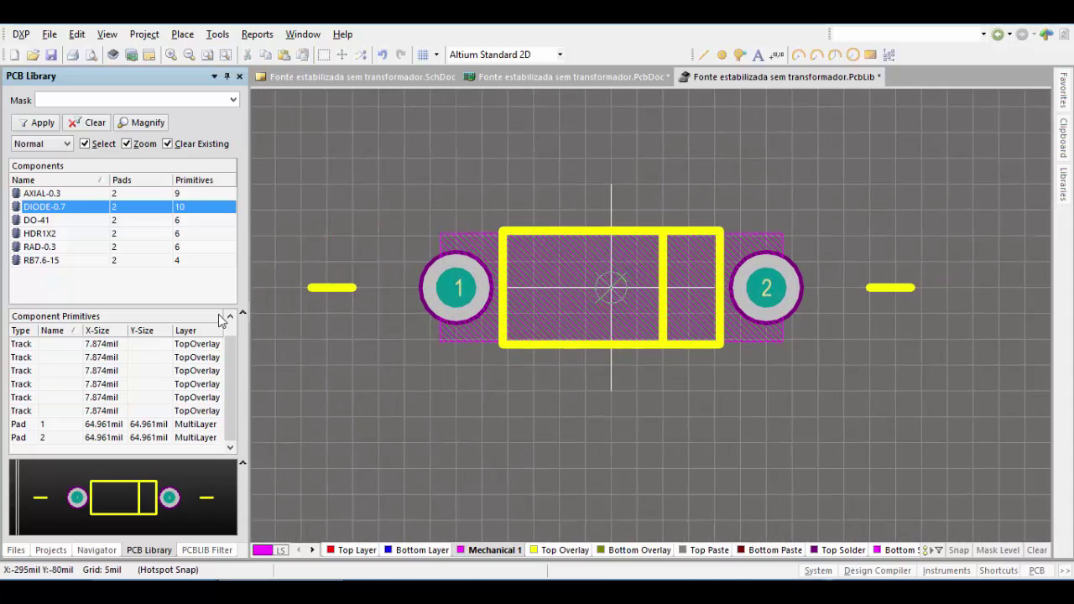
left_click(901, 289)
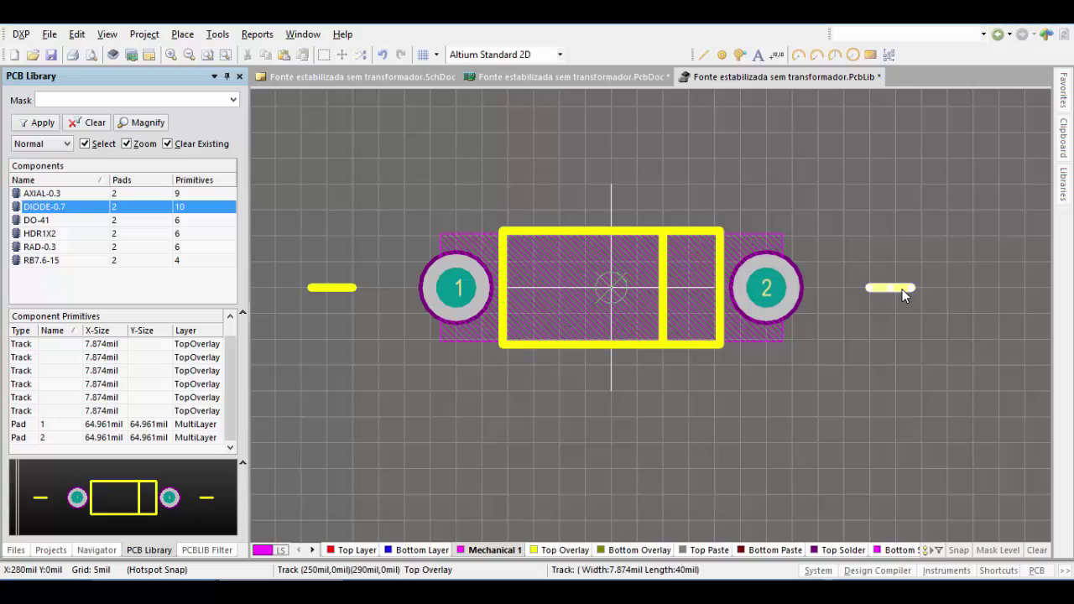
key("Delete")
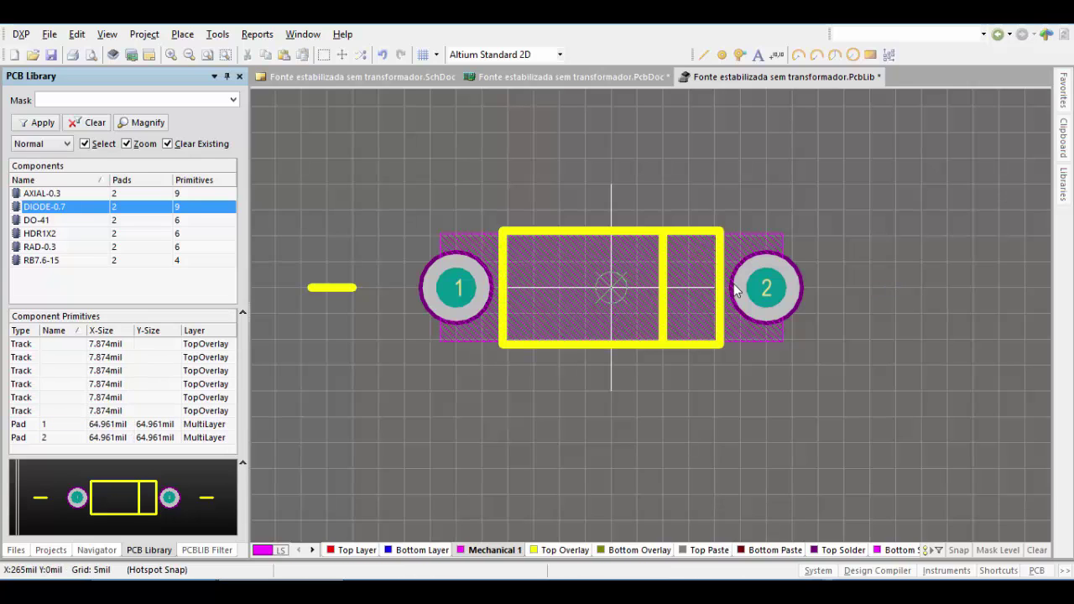
left_click(339, 288)
key("Delete")
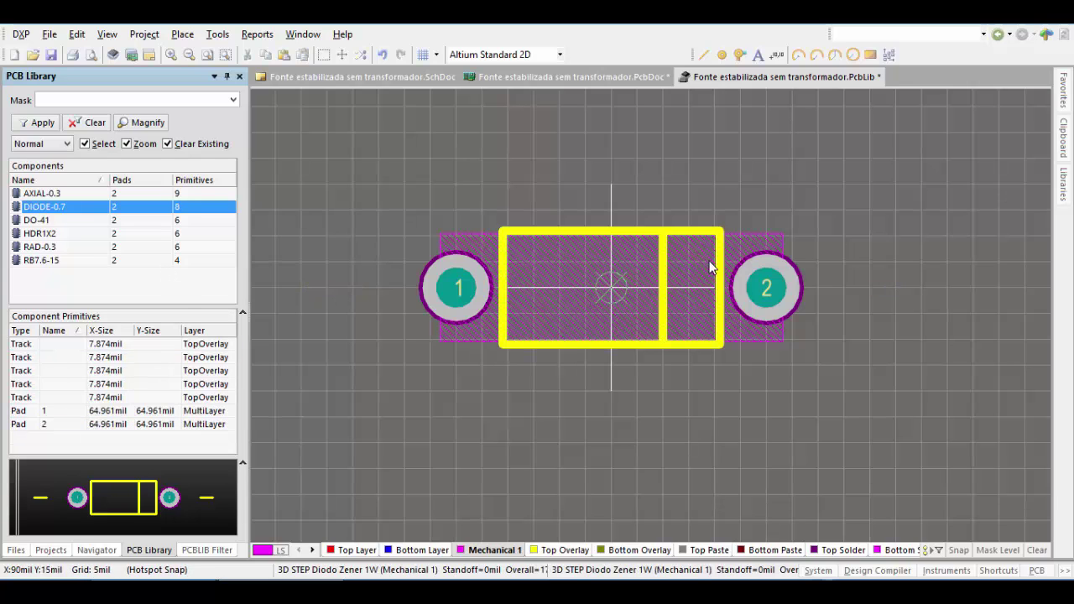
Shift the cathode band track slightly closer to the outline edge beside pad 2
scroll(671, 319, "up", 2, "ctrl")
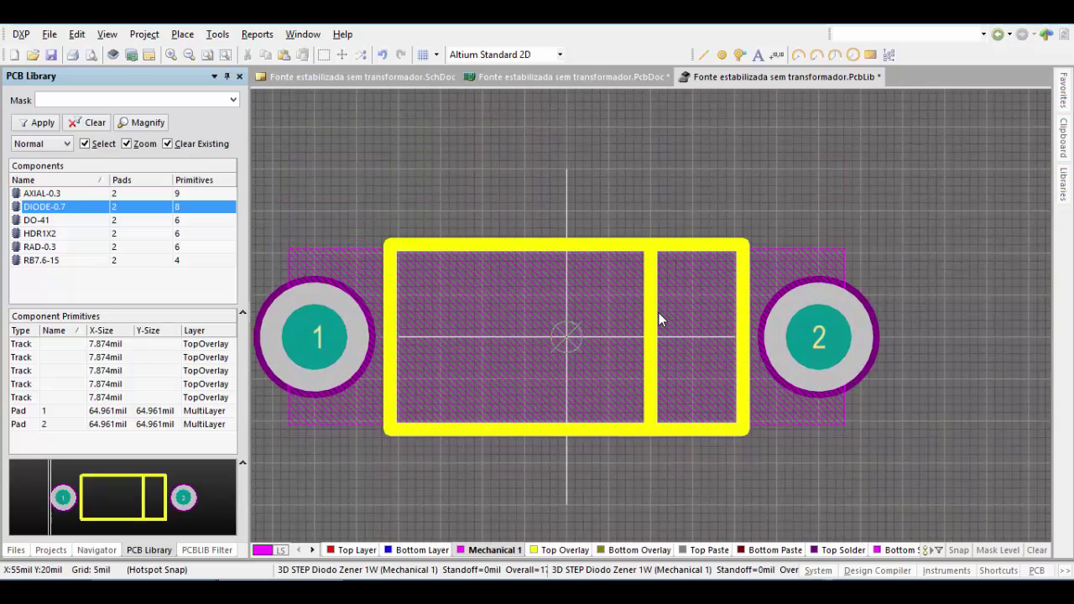
left_click(654, 316)
left_click(662, 280)
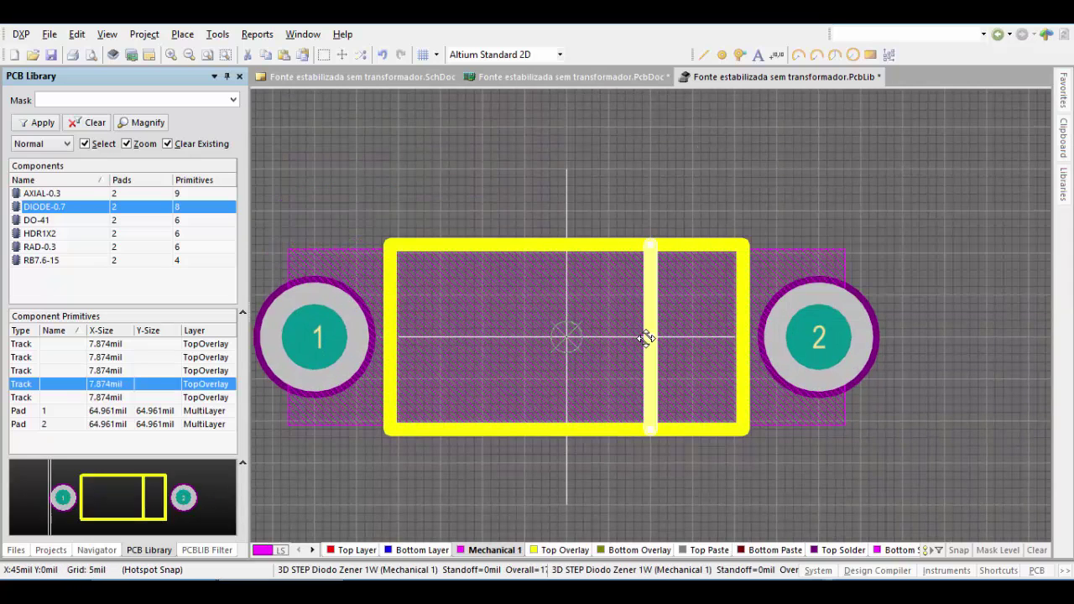
left_click_drag(646, 338, 681, 355)
left_click(637, 203)
scroll(637, 203, "up", 3)
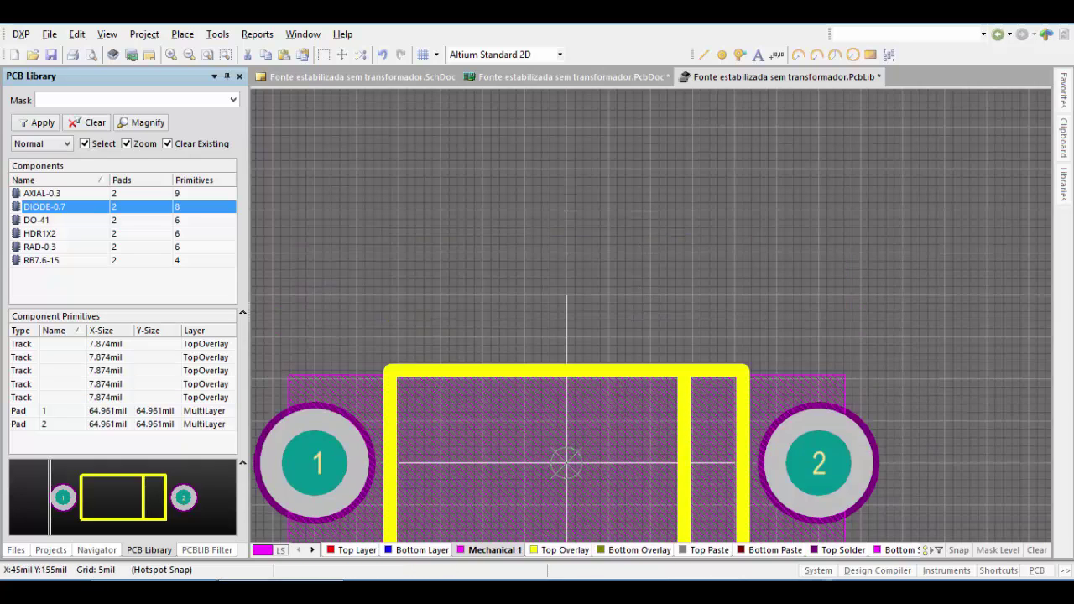
scroll(643, 211, "down", 2, "ctrl")
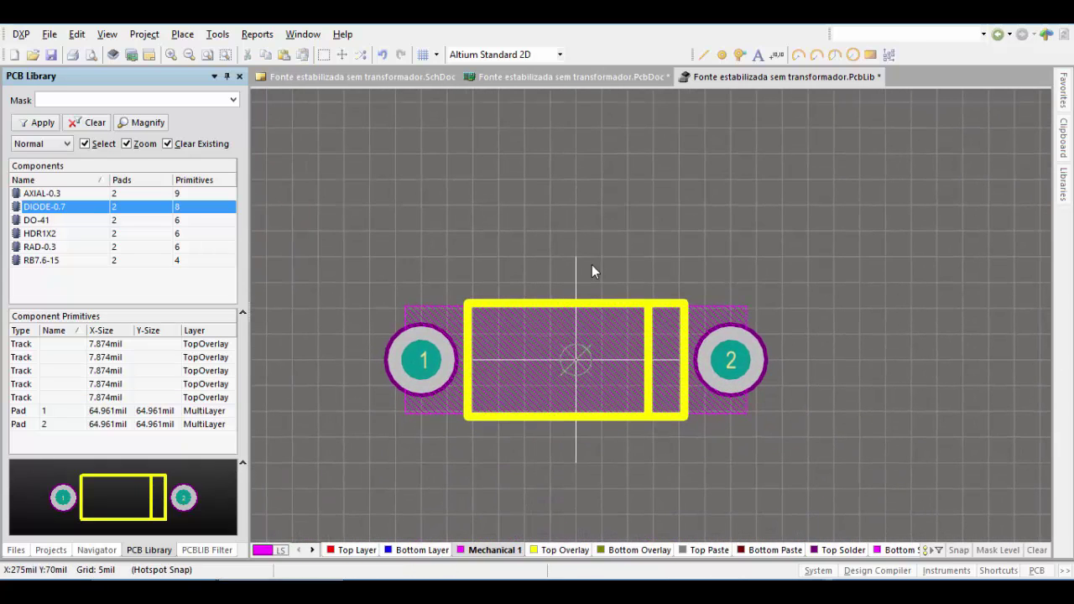
Examine the diode in 3D layout mode, including its 3D body properties, rotation and standoff height
key("3")
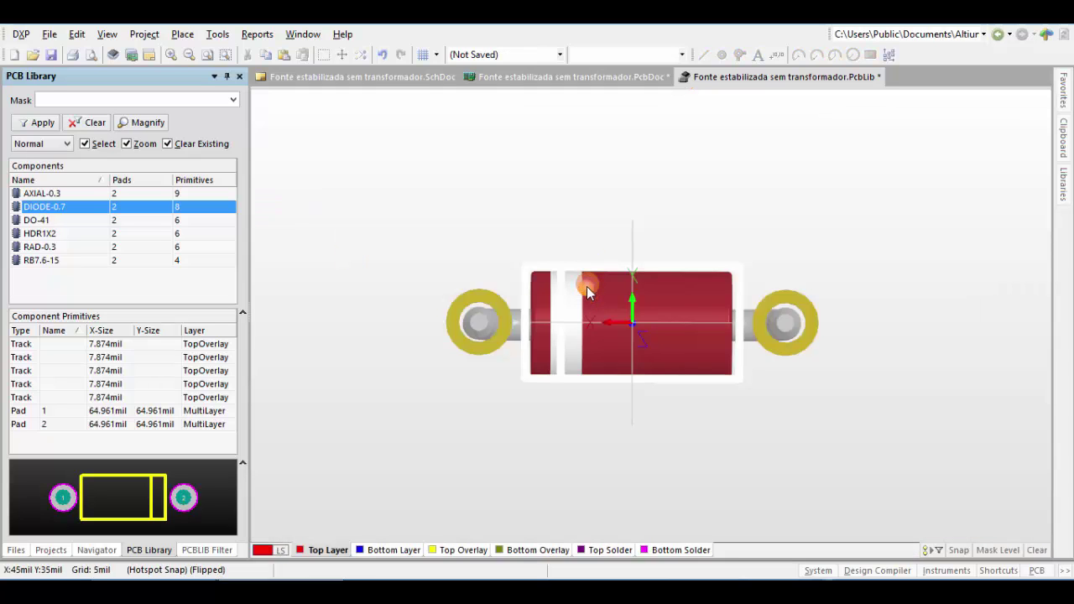
right_click_drag(586, 286, 634, 210, "shift")
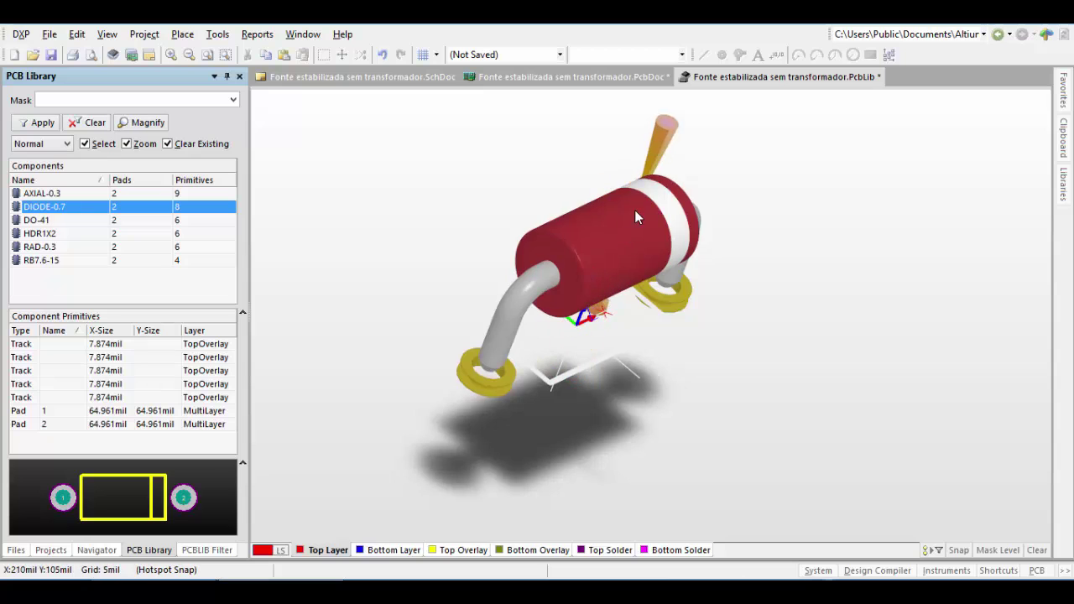
double_click(634, 212)
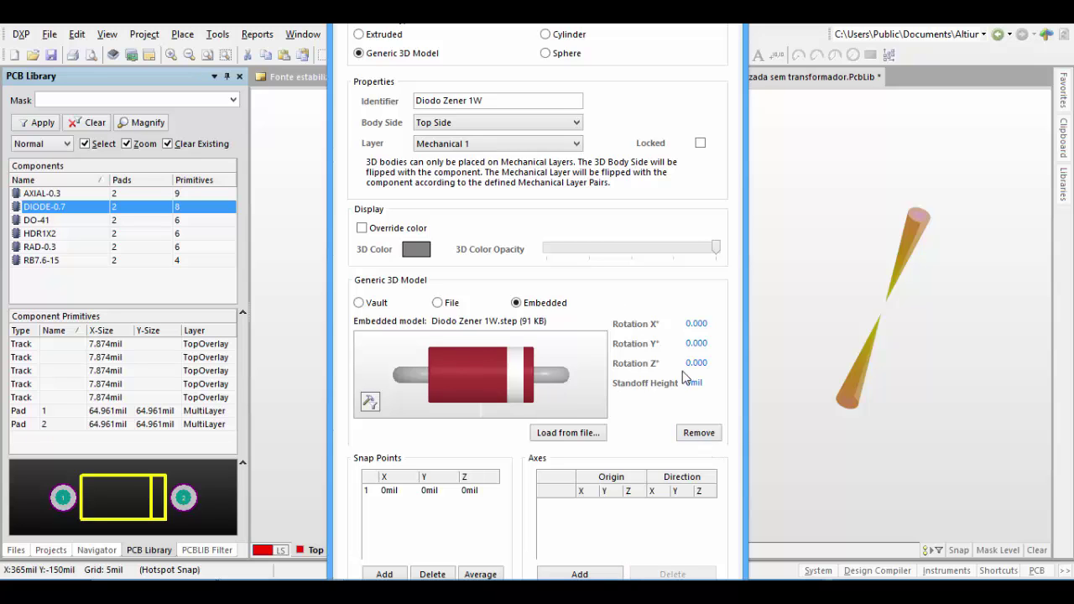
key("Return")
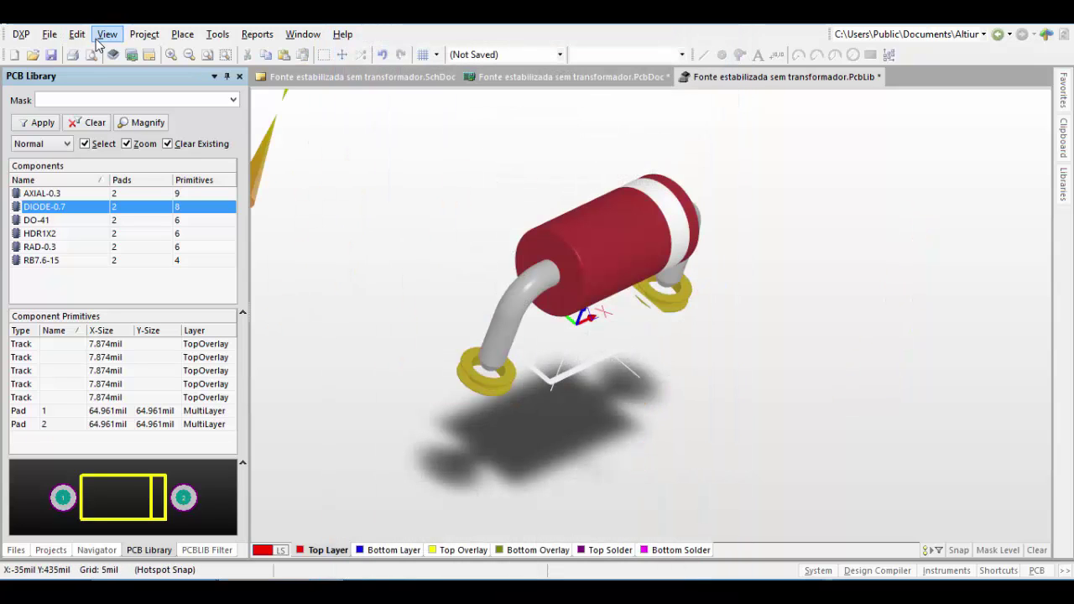
Switch the footprint library's measurement units from mils to millimetres
left_click(106, 35)
mouse_move(188, 574)
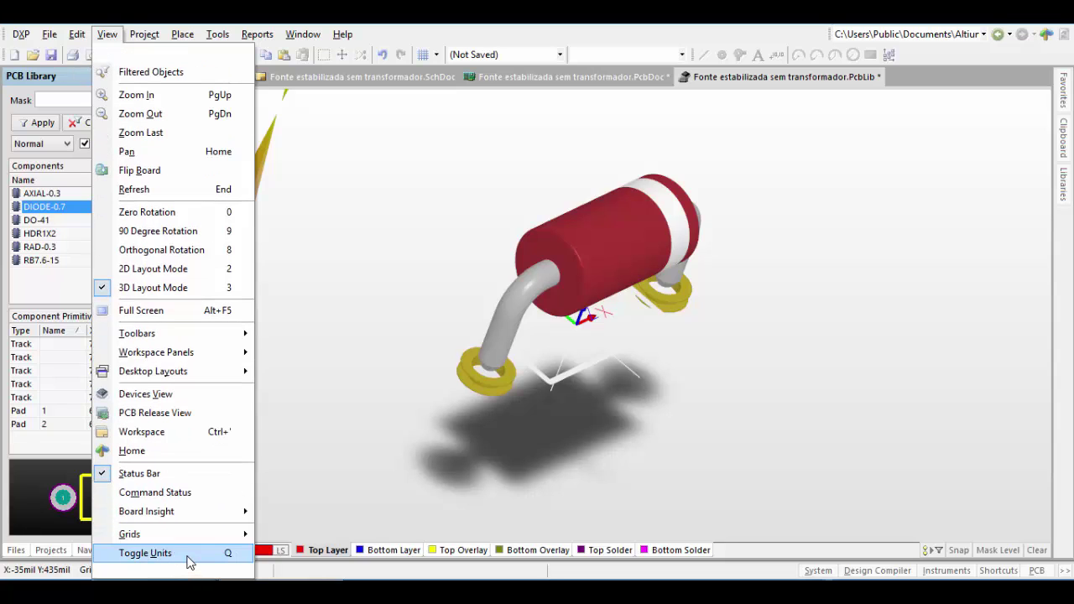
left_click(186, 557)
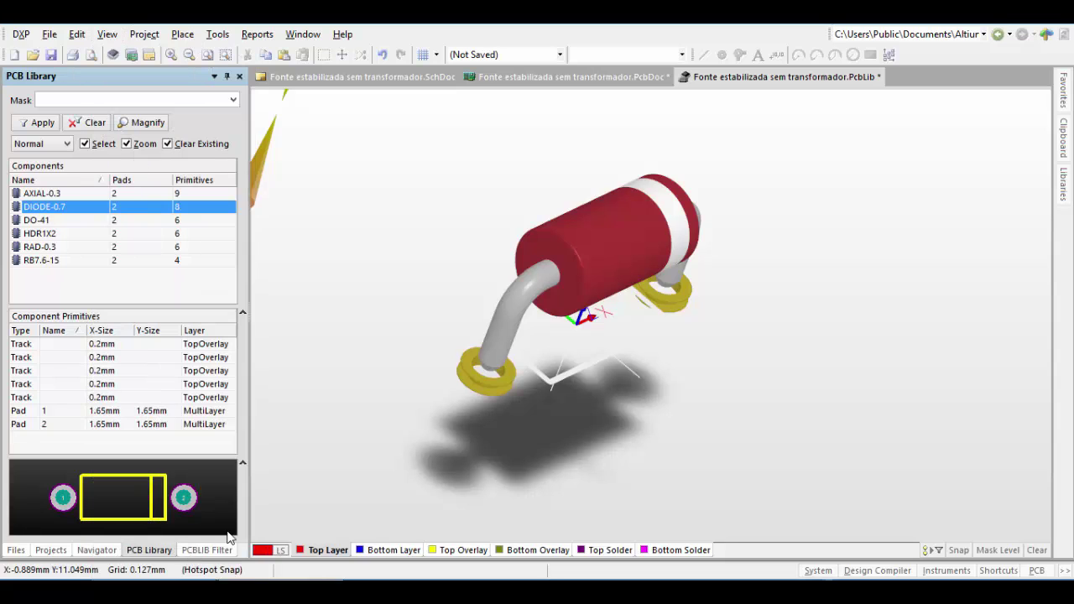
Try standoff heights of -3 mm and -2 mm for the Diodo Zener 1W 3D body
double_click(635, 261)
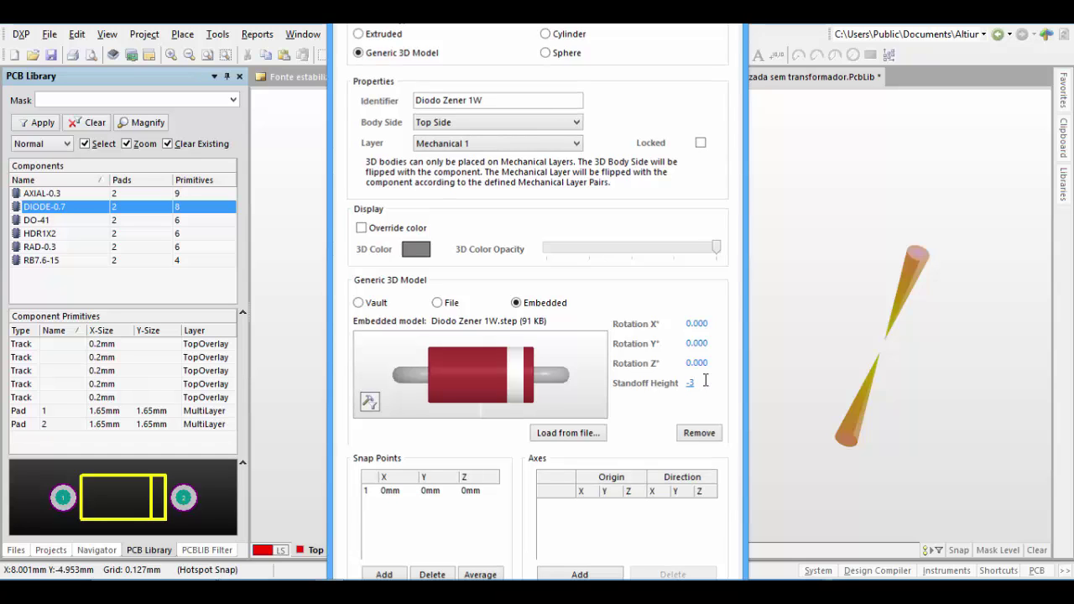
key("Return")
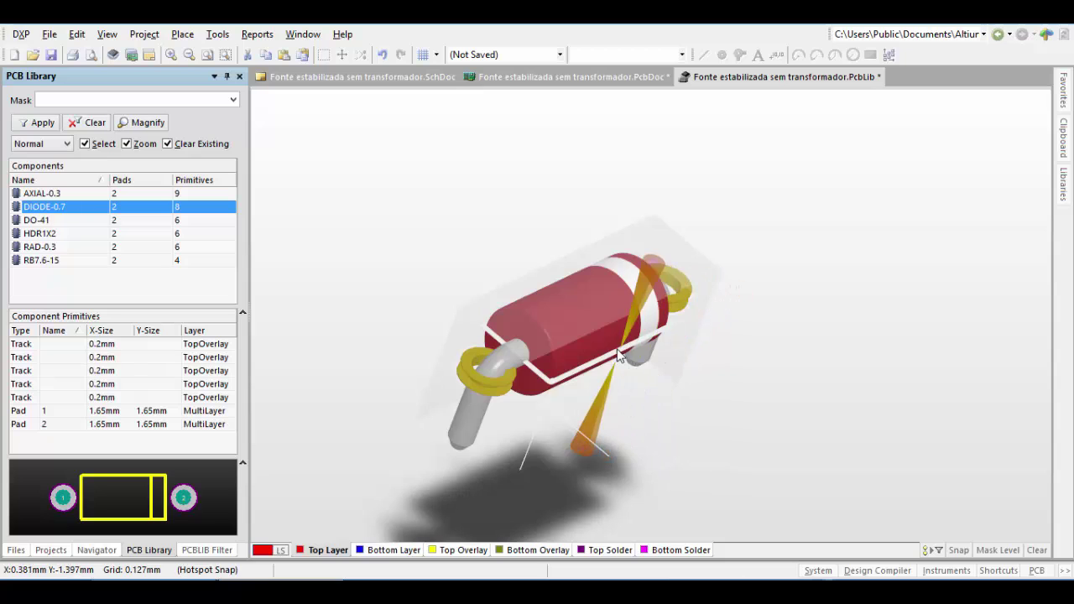
left_click(590, 323)
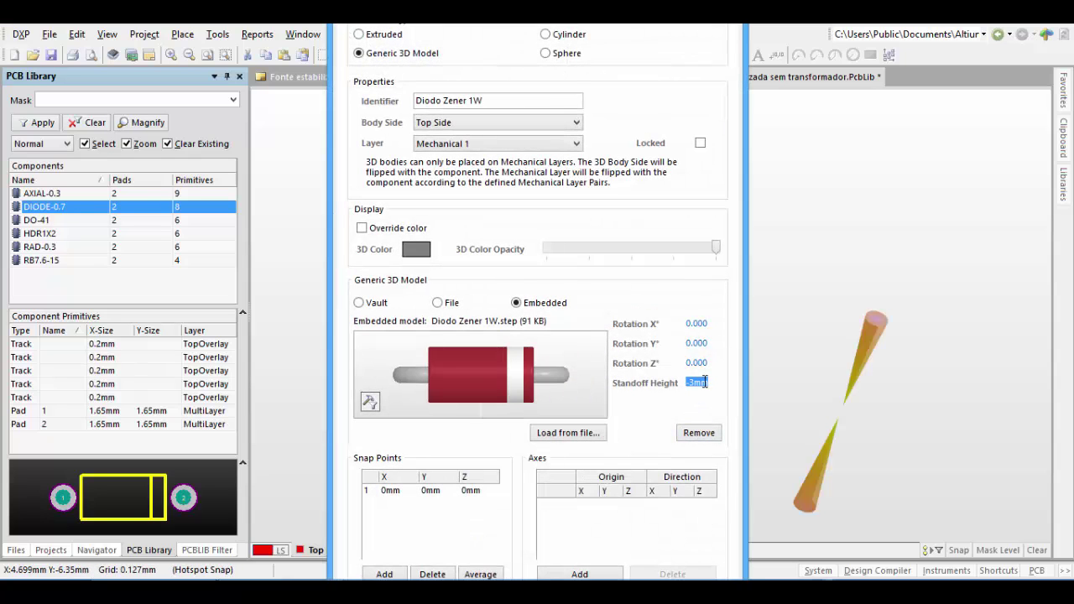
key("Return")
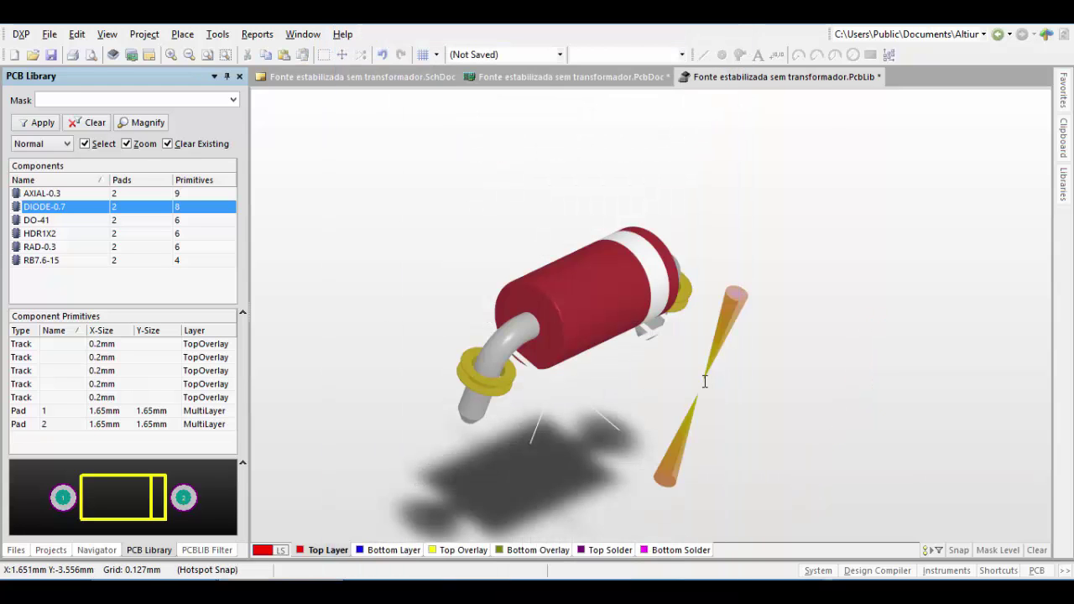
Set the Diodo Zener 1W body's standoff height to -1.5 mm, judging the lead position from a side view
right_click_drag(634, 353, 364, 250, "shift")
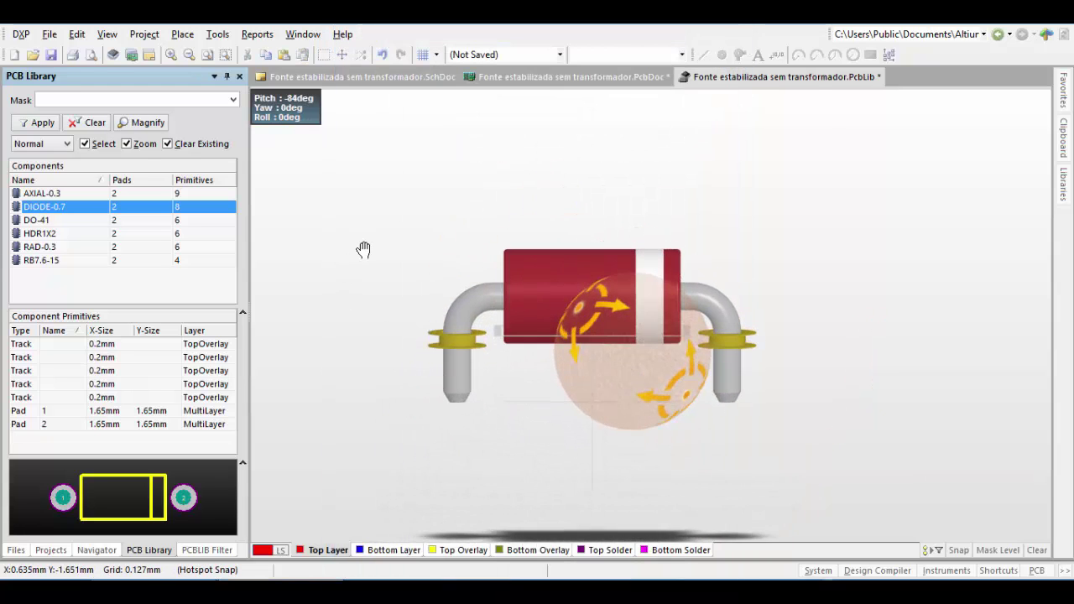
double_click(574, 300)
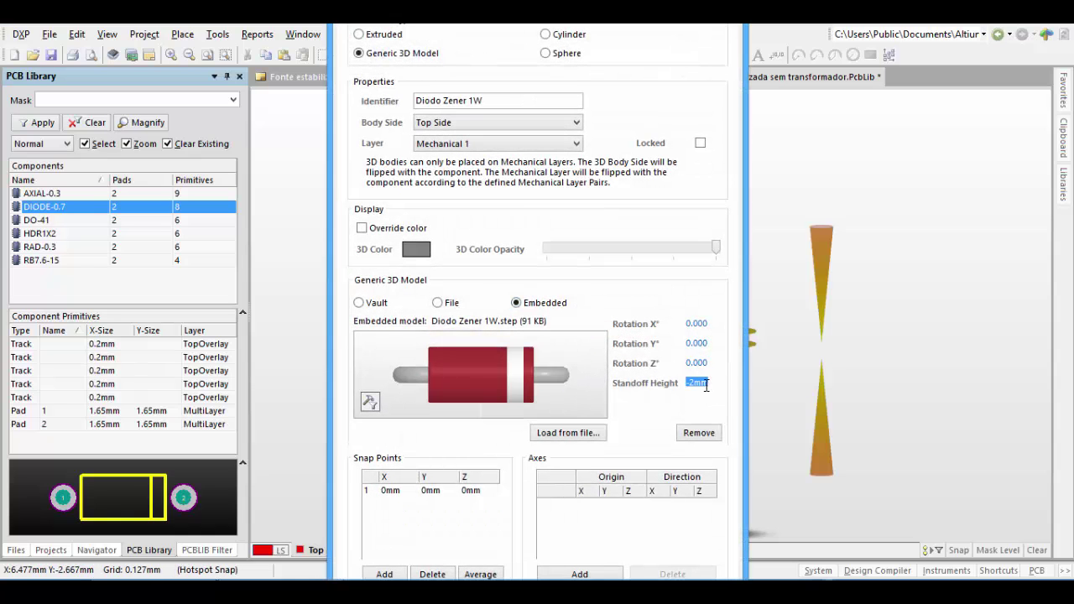
left_click(706, 384)
type("-1.5")
key("Return")
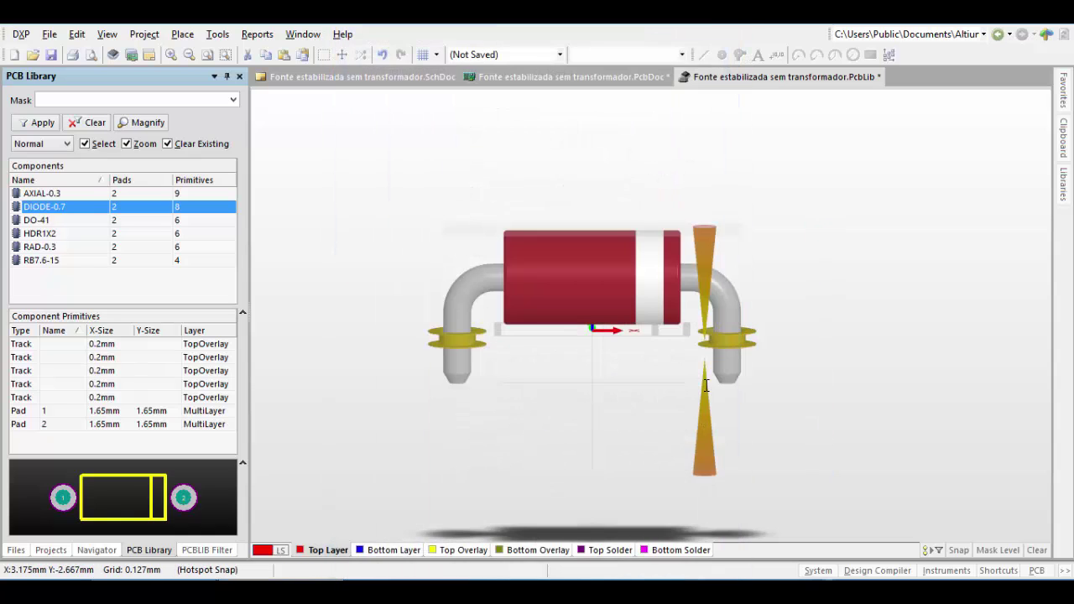
Update the PCB with the current DIODE-0.7 footprint on silkscreen, mechanical and other layers, and inspect D2 on the 3D board
right_click_drag(652, 319, 828, 368, "shift")
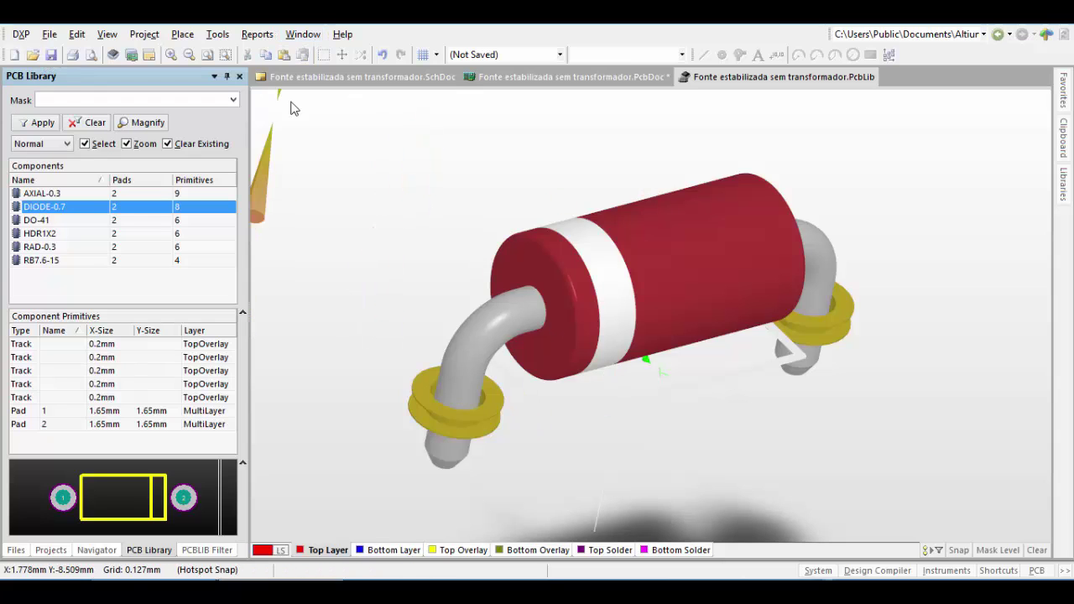
left_click(217, 34)
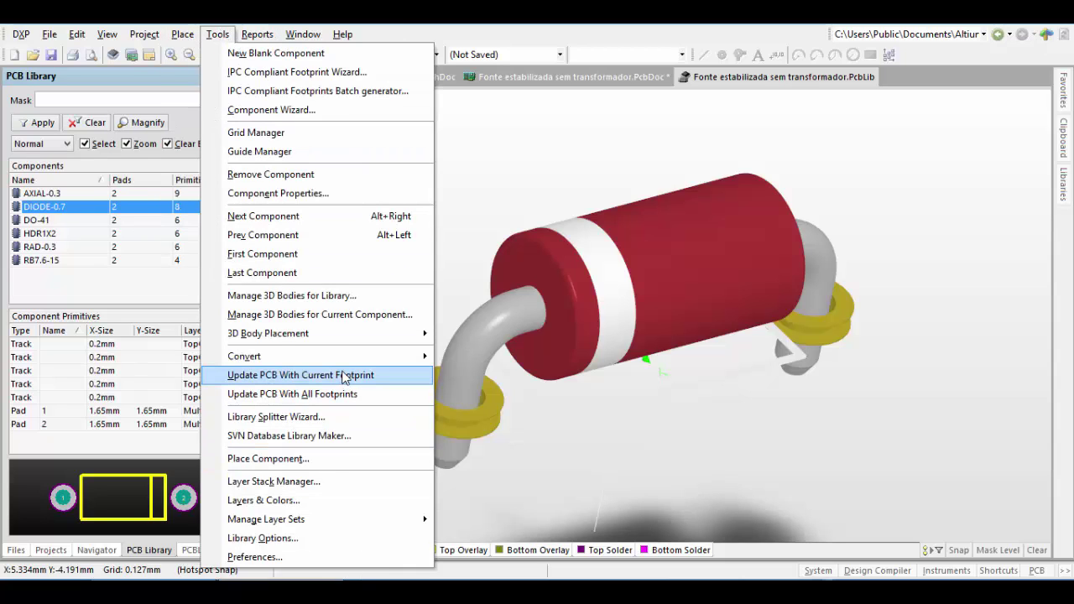
left_click(342, 375)
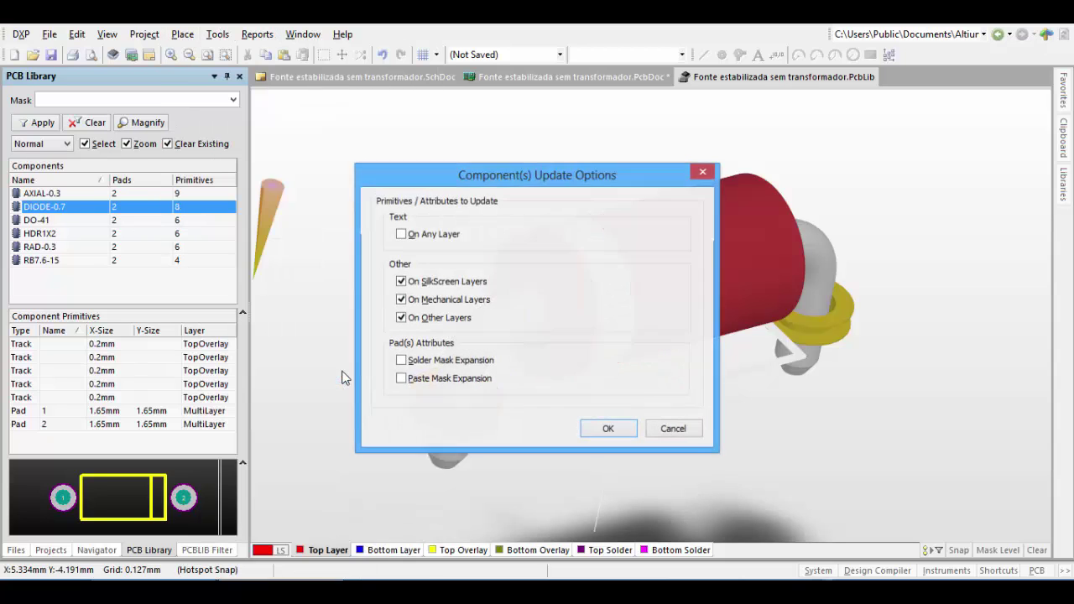
left_click(619, 432)
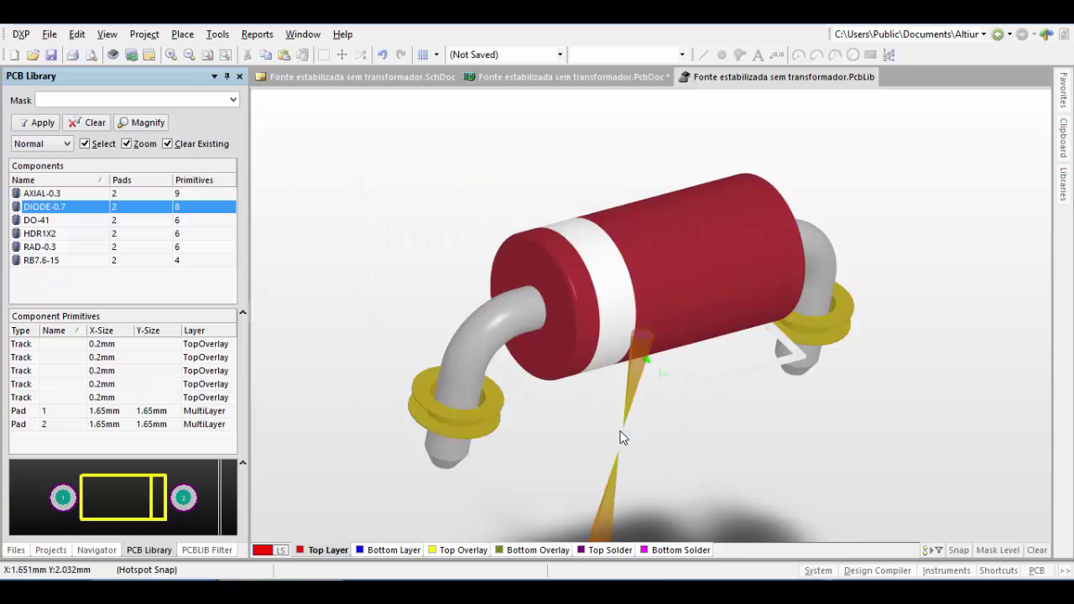
left_click(575, 76)
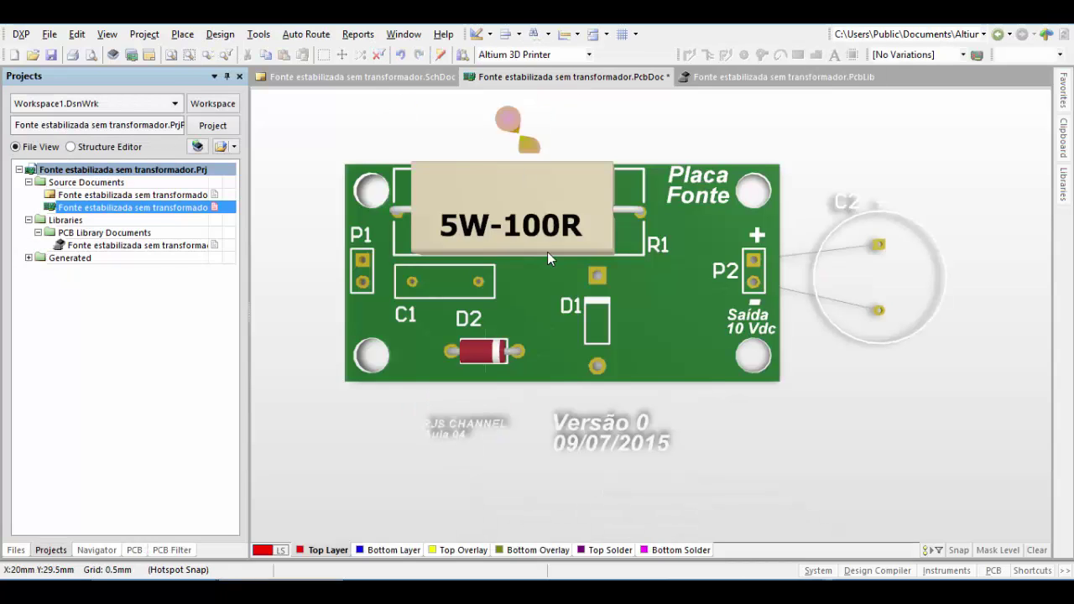
scroll(491, 413, "up", 2)
scroll(491, 356, "up", 3, "ctrl")
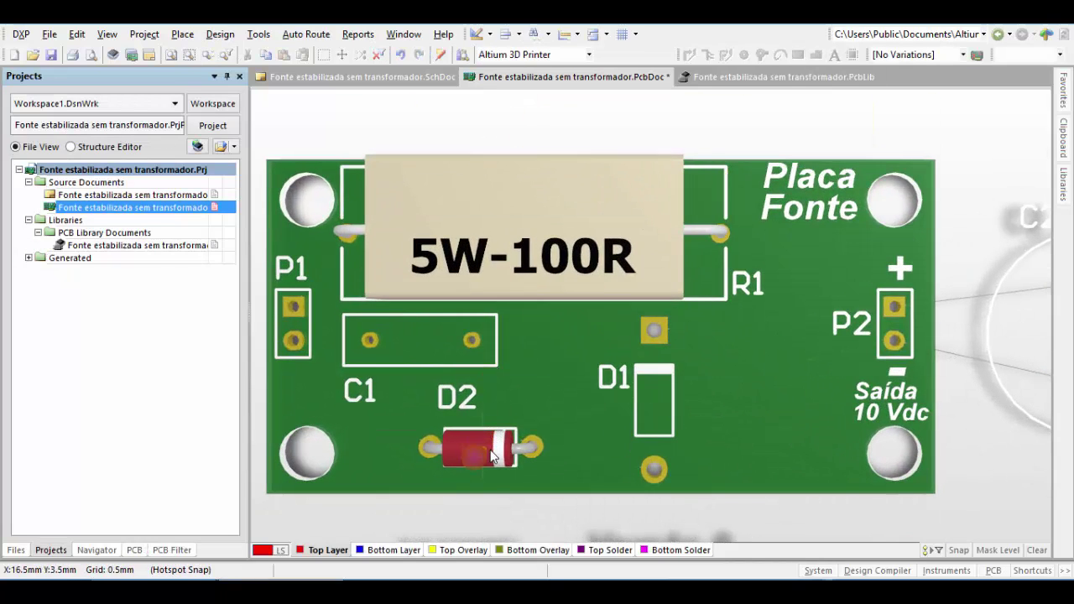
right_click_drag(508, 494, 508, 494, "shift")
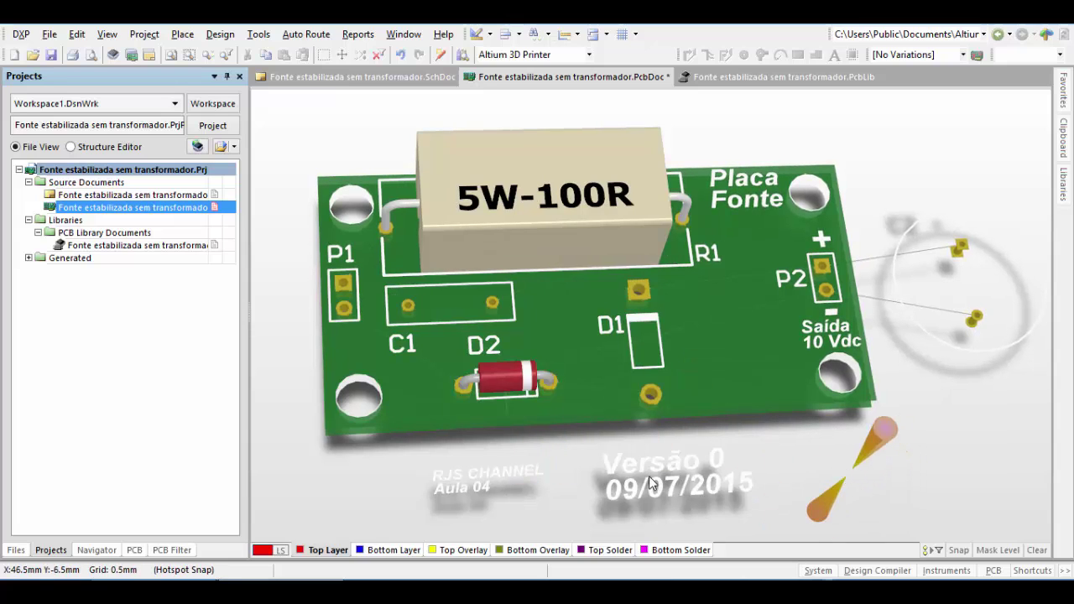
Return to the PCB library and show the DO-41 footprint in an unrotated top-down 3D view
left_click(754, 78)
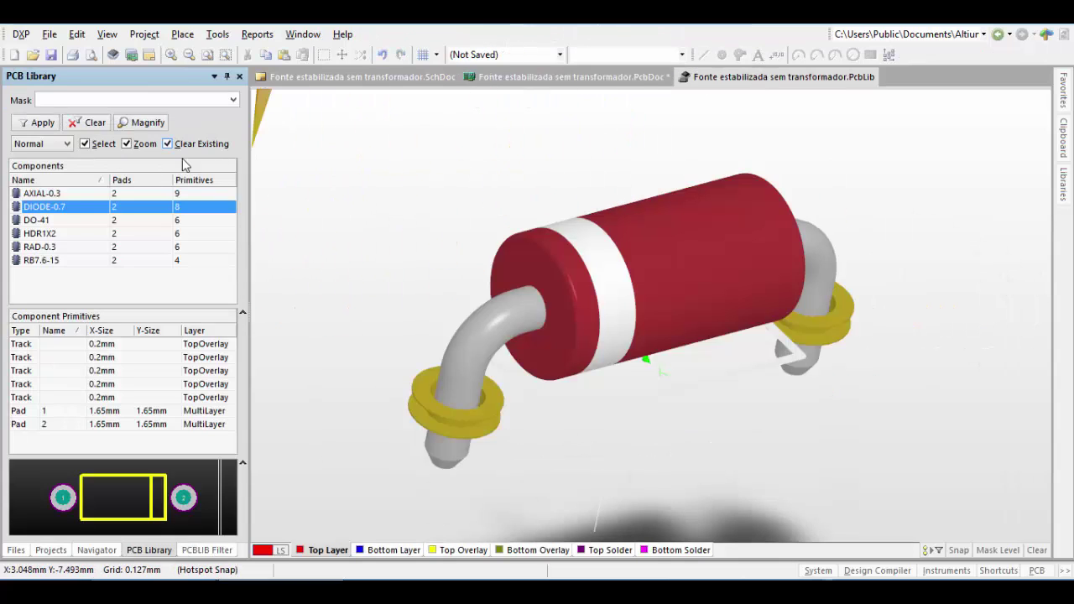
left_click(60, 225)
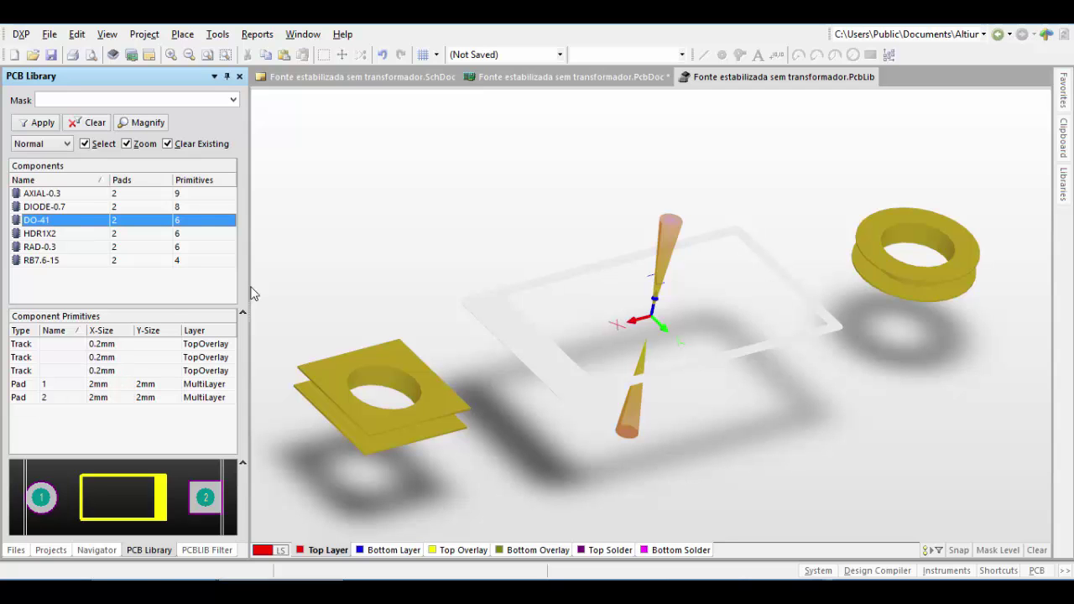
key("0")
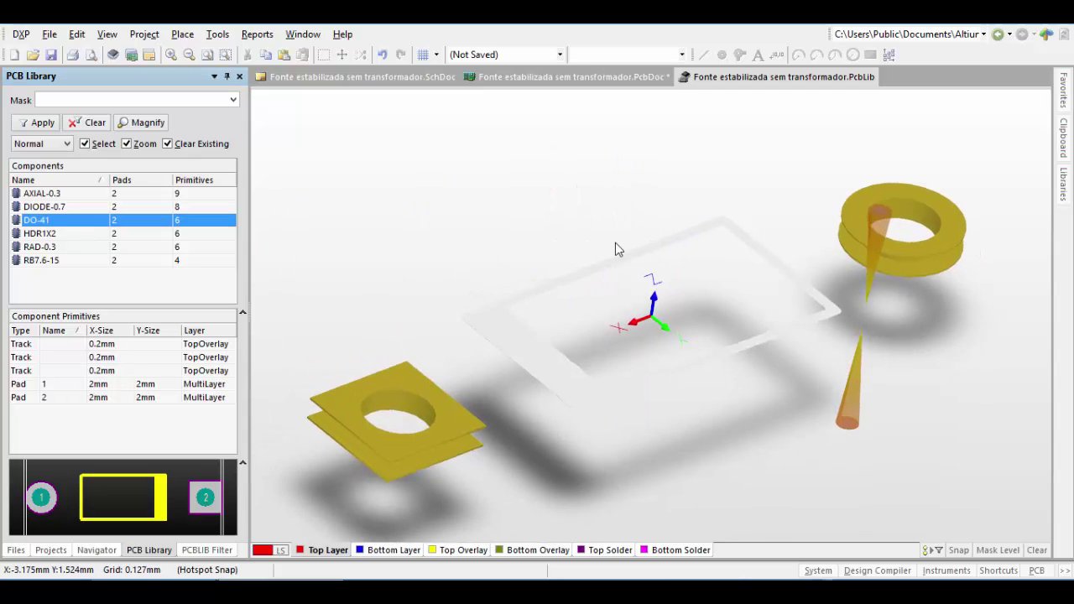
scroll(623, 227, "down", 1, "ctrl")
scroll(623, 228, "up", 1)
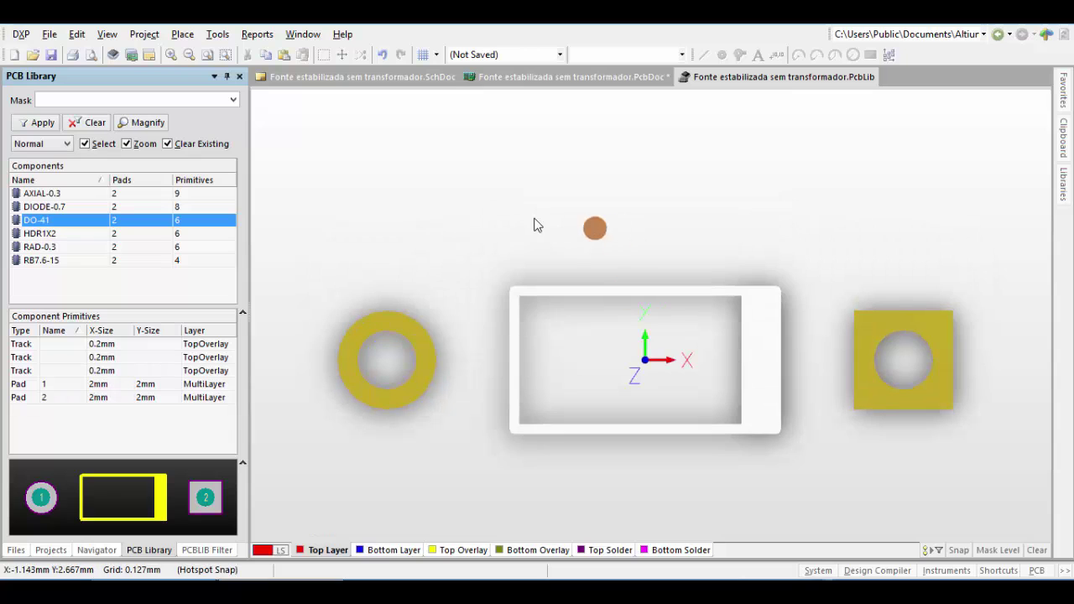
right_click_drag(599, 403, 580, 334)
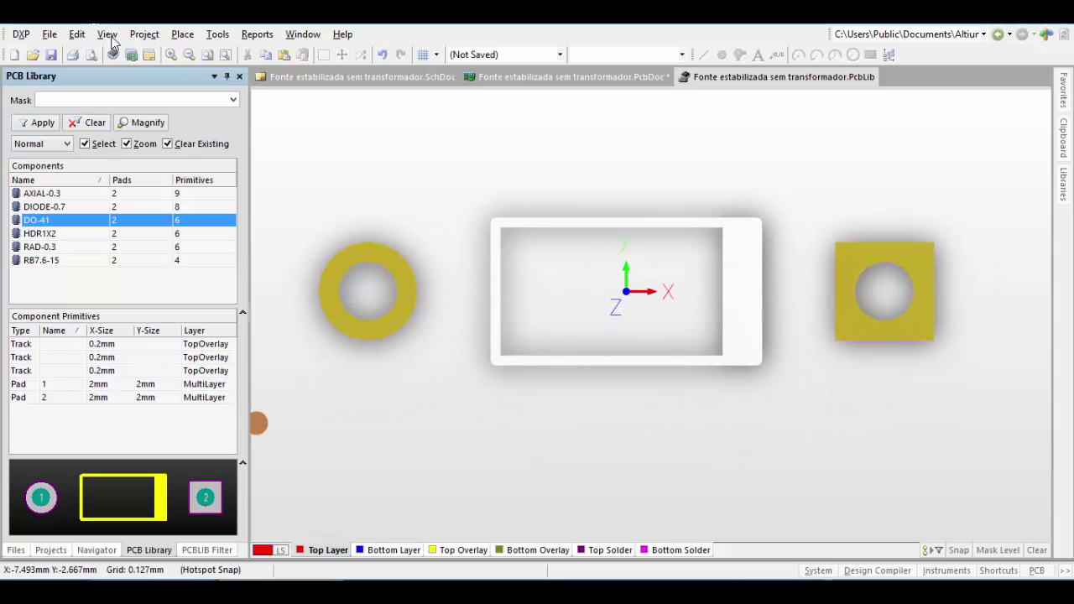
Add a generic 3D body to the DO-41 footprint using the embedded model Diodo 1N4007.step
left_click(182, 35)
left_click(245, 172)
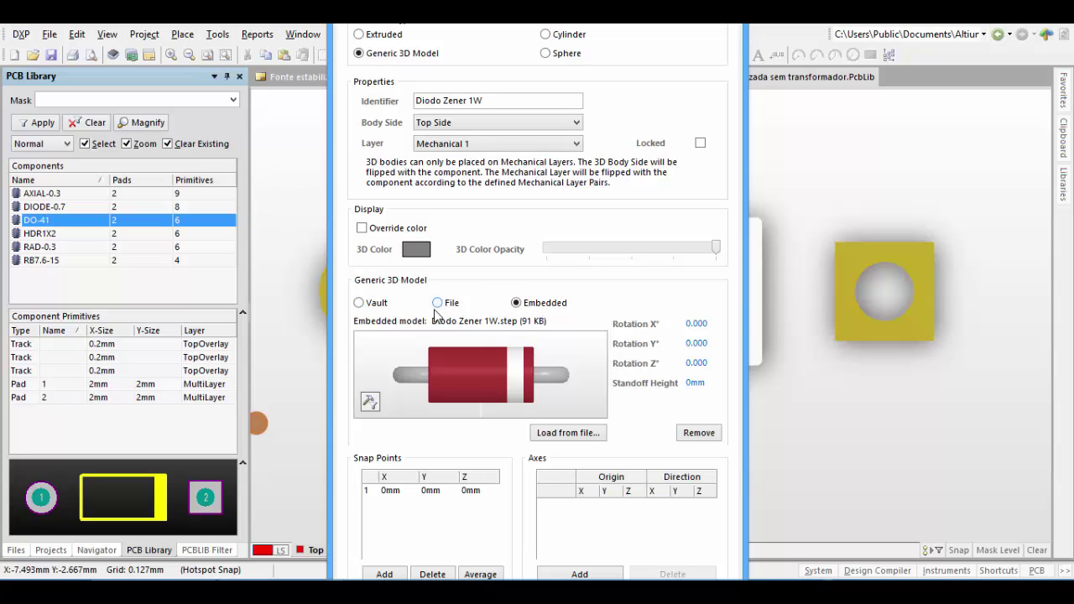
left_click(568, 433)
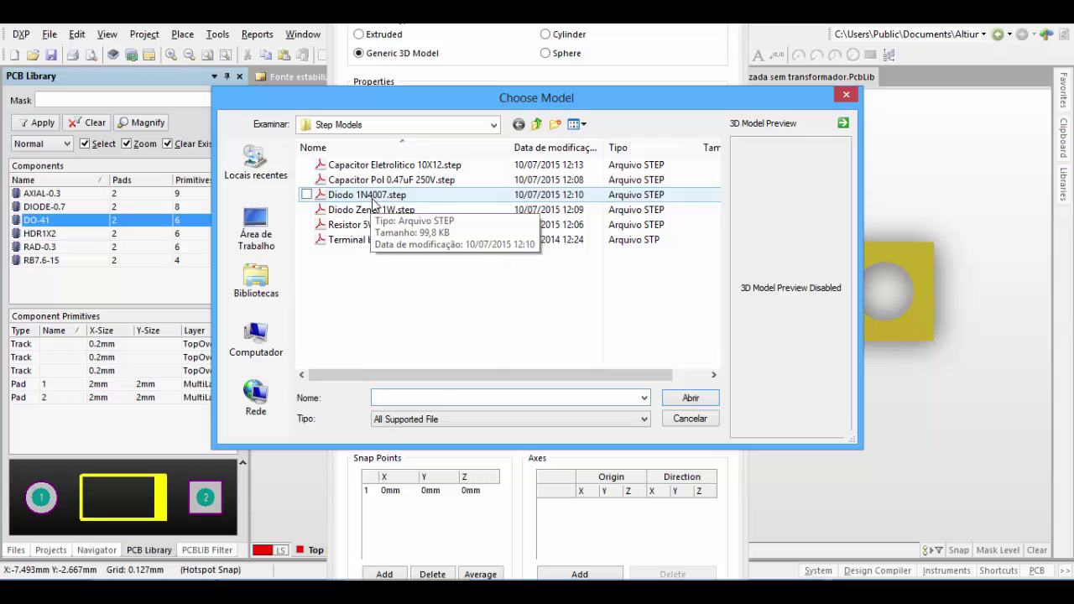
double_click(373, 196)
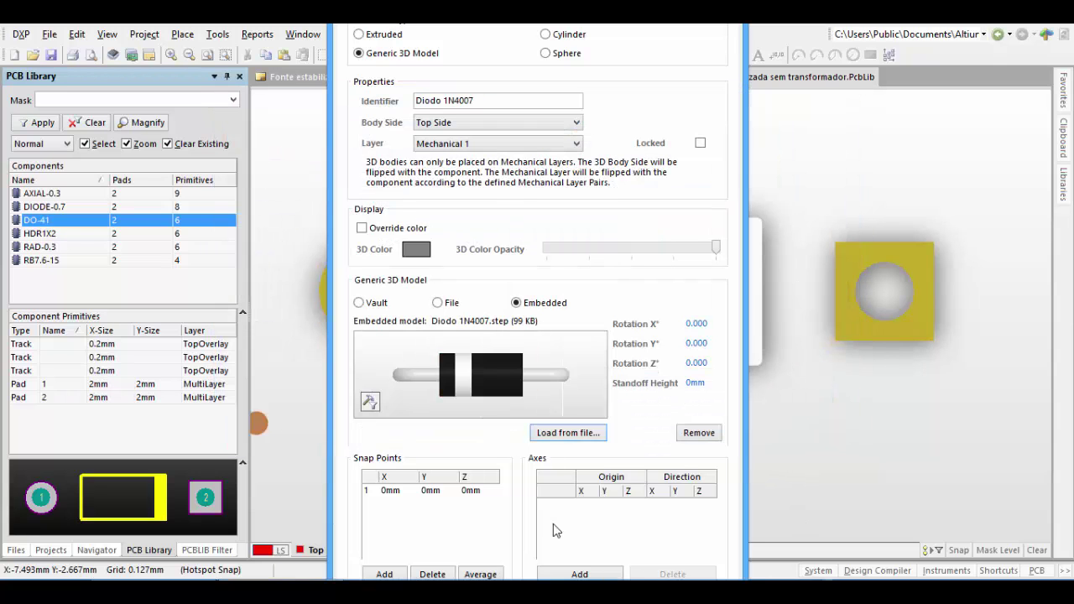
left_click_drag(537, 5, 1073, 159)
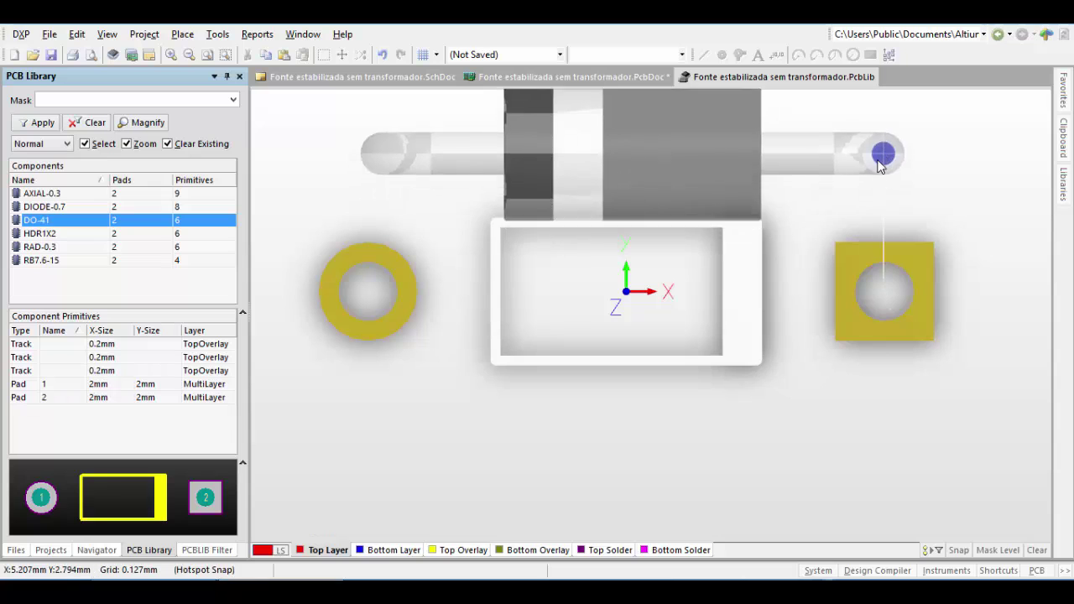
Rotate the 1N4007 body 180° and place it with its lead on the centre of pad 1
key("space")
key("space")
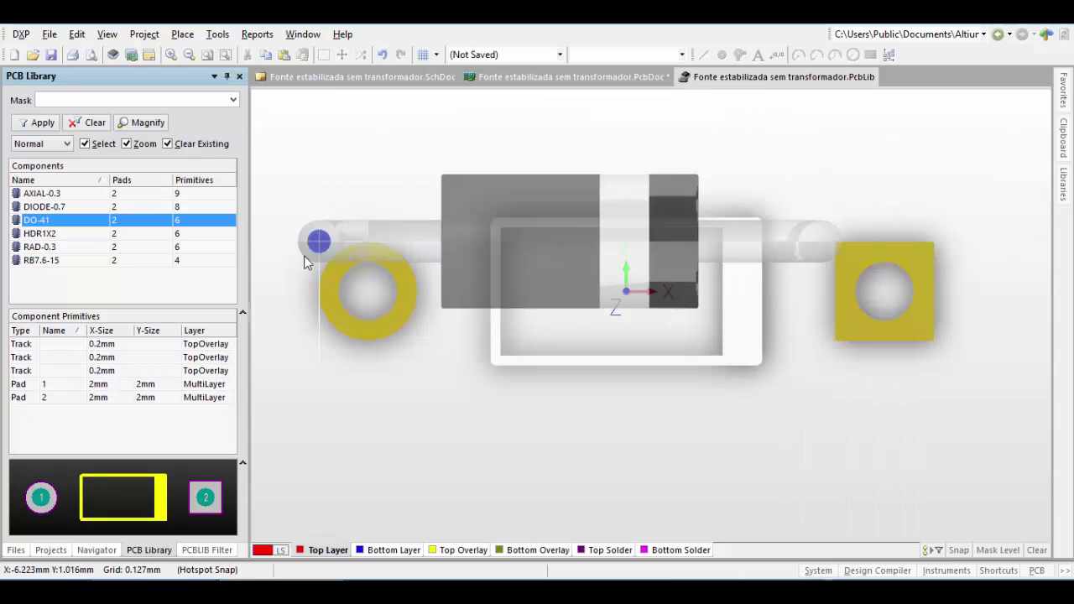
left_click(362, 300)
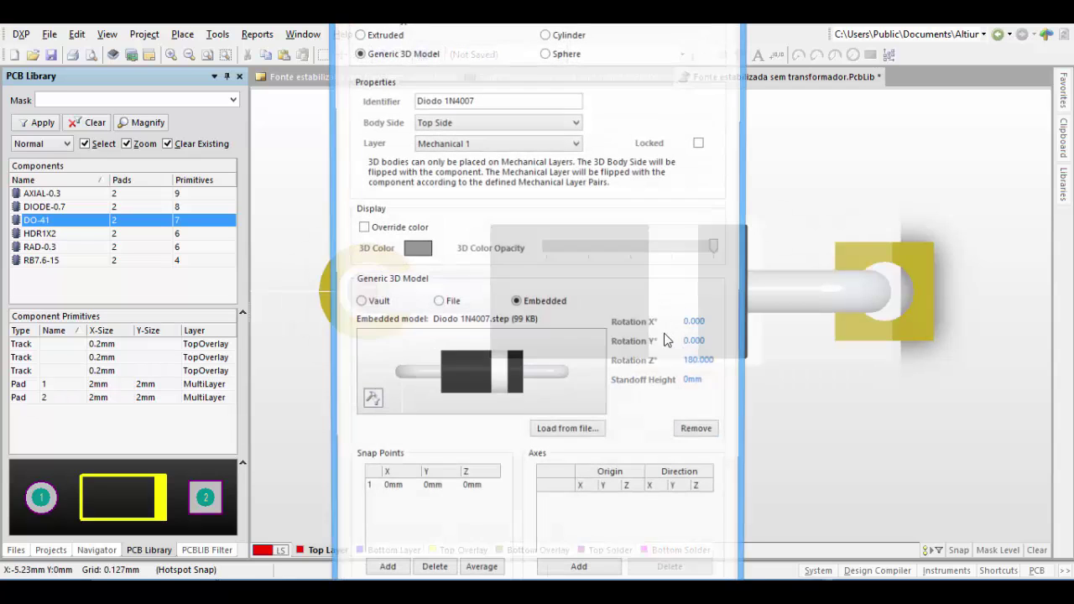
key("Escape")
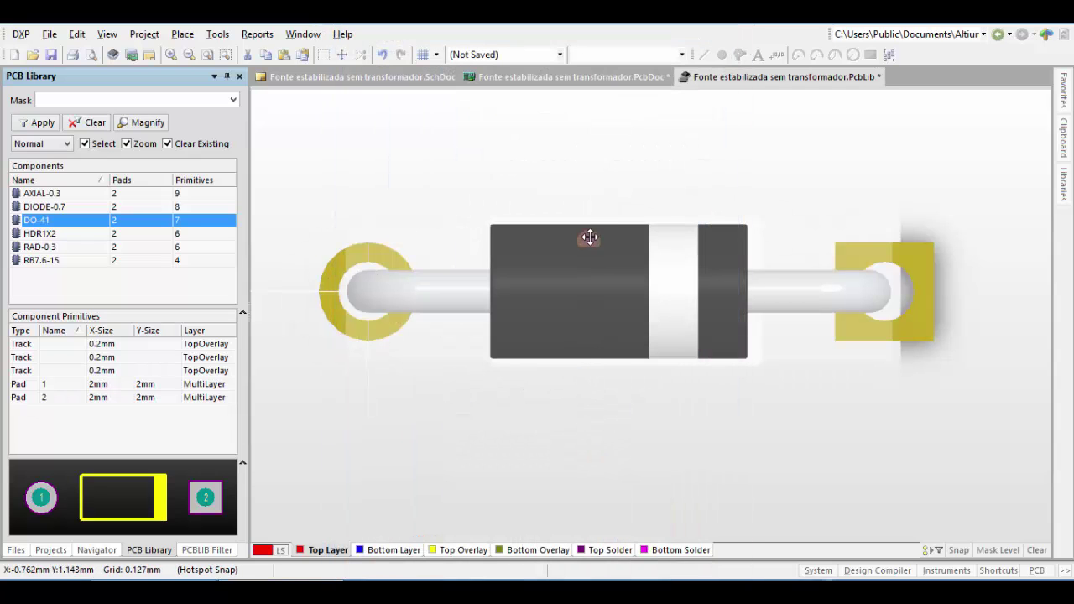
Move square pad 2 inward, viewed from the board's underside, so its hole is centred on the diode lead
right_click_drag(596, 248, 664, 316, "shift")
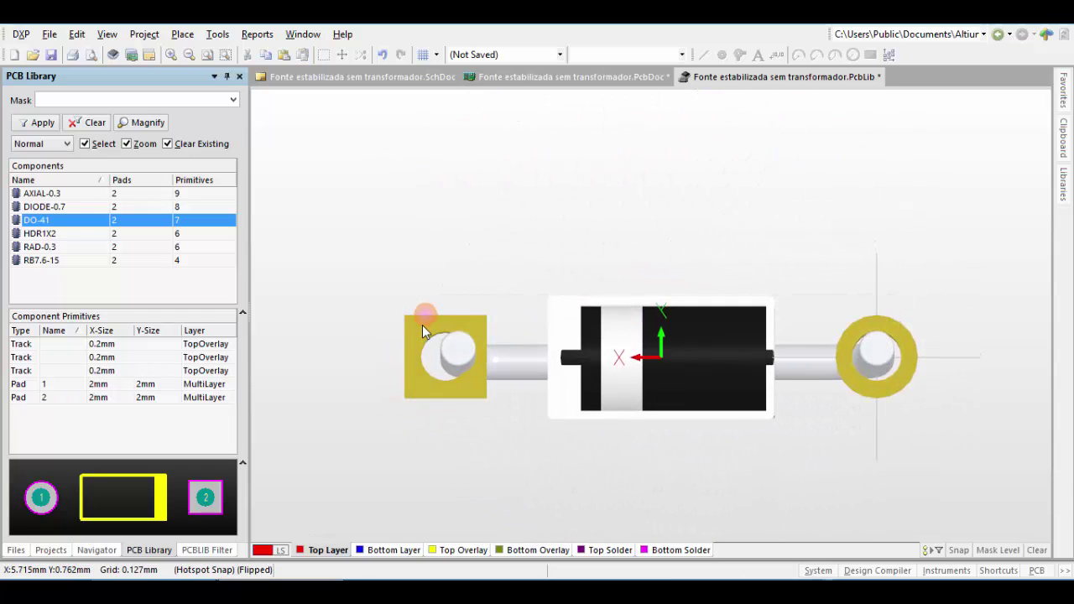
key("0")
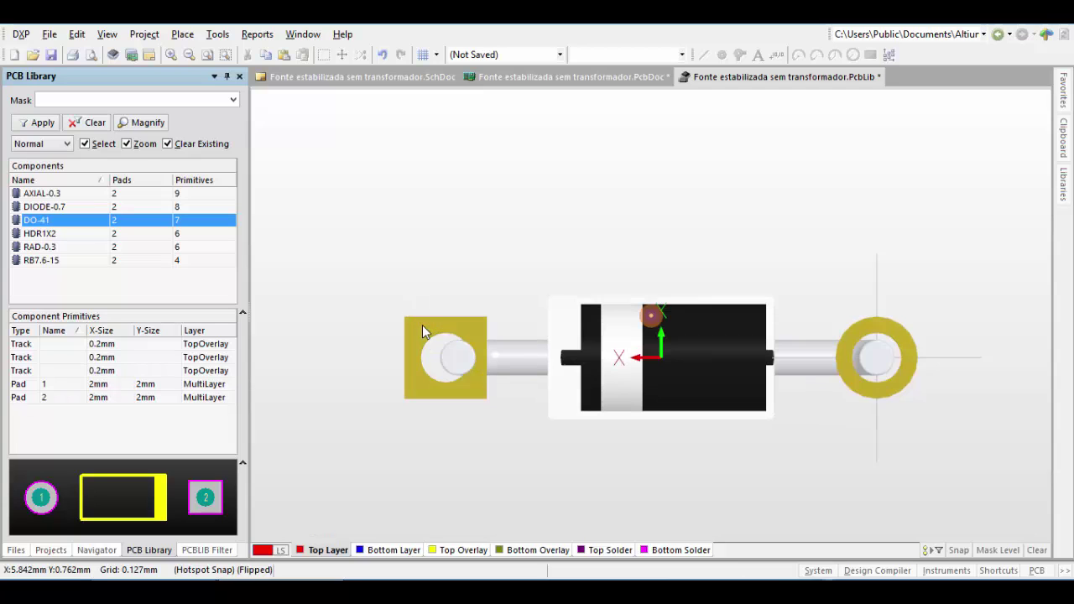
left_click_drag(432, 336, 460, 361)
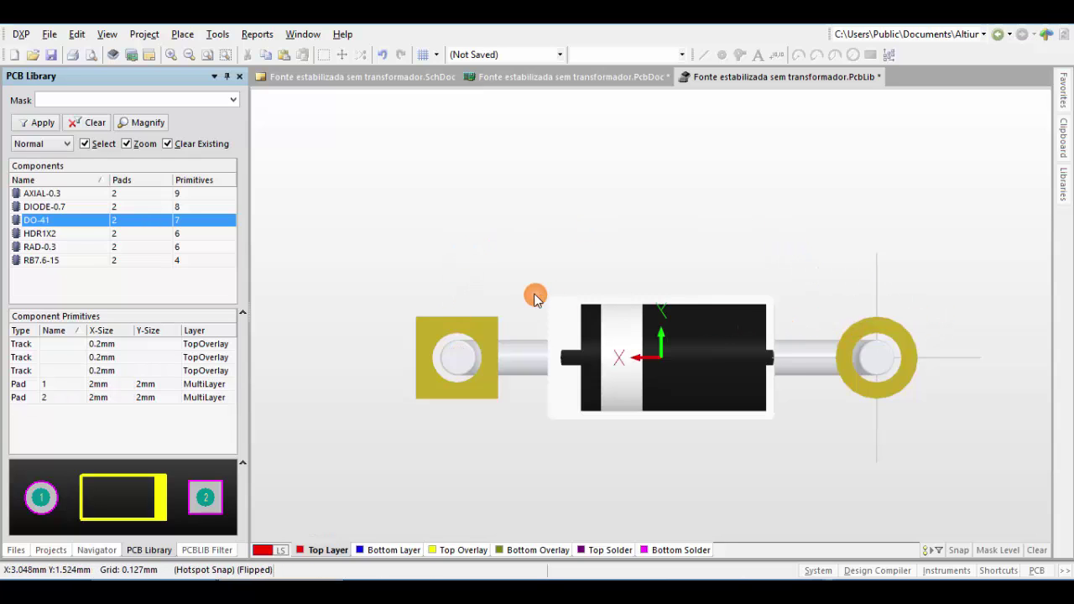
Return to the 2D layout view and set the DO-41 footprint's reference to its center
key("2")
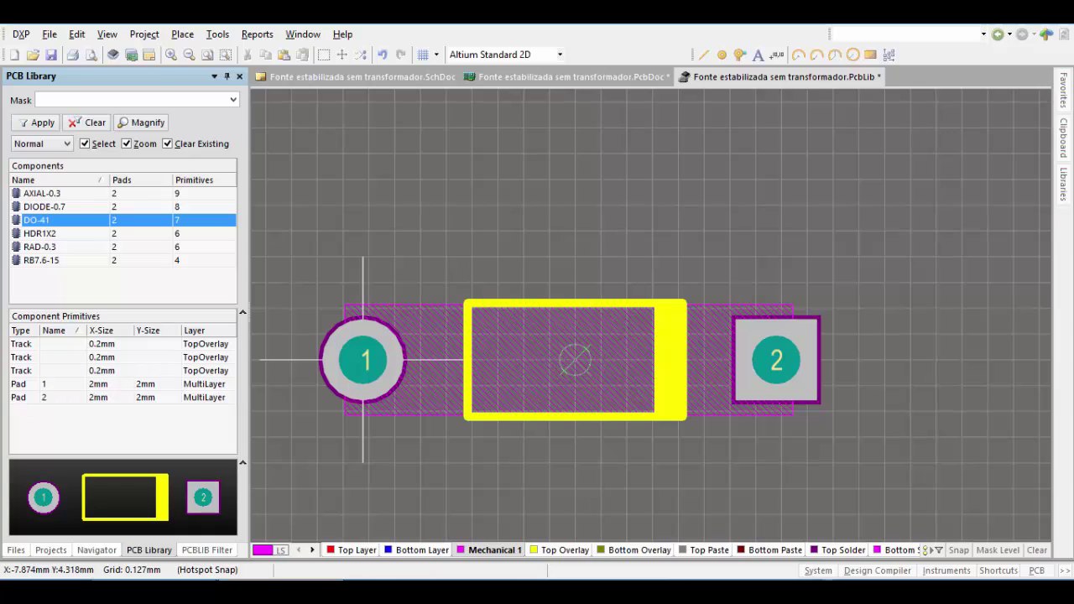
left_click(76, 36)
mouse_move(171, 412)
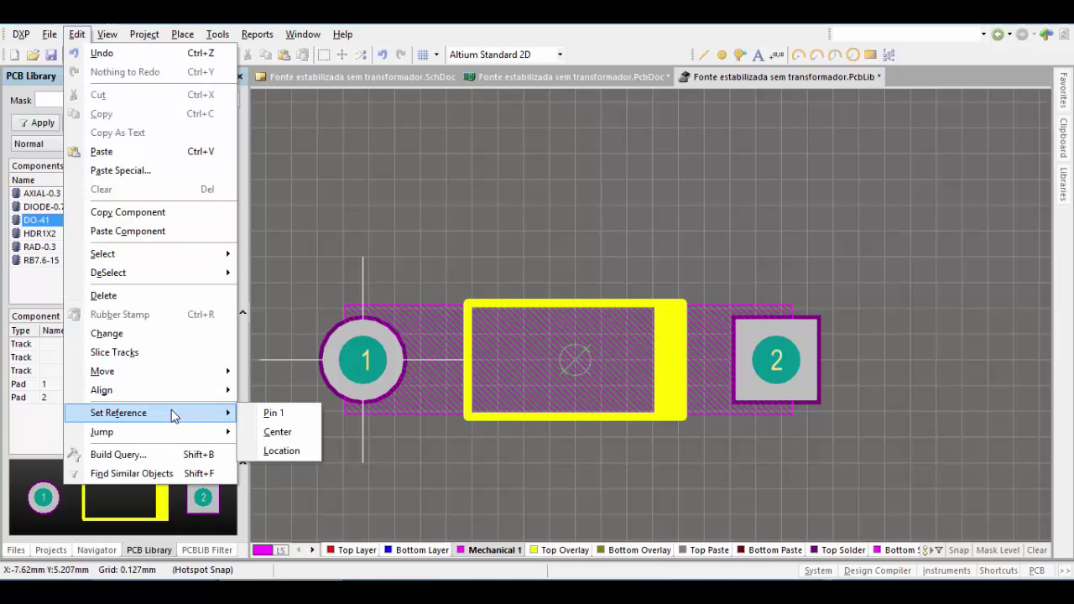
left_click(286, 431)
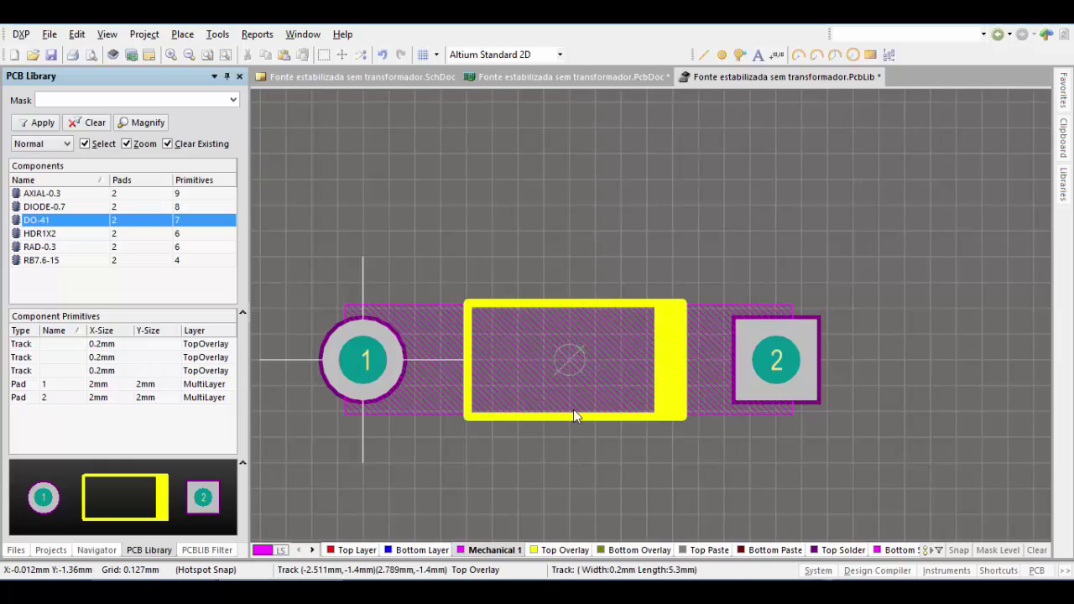
right_click_drag(597, 457, 635, 411)
scroll(551, 205, "down", 2, "ctrl")
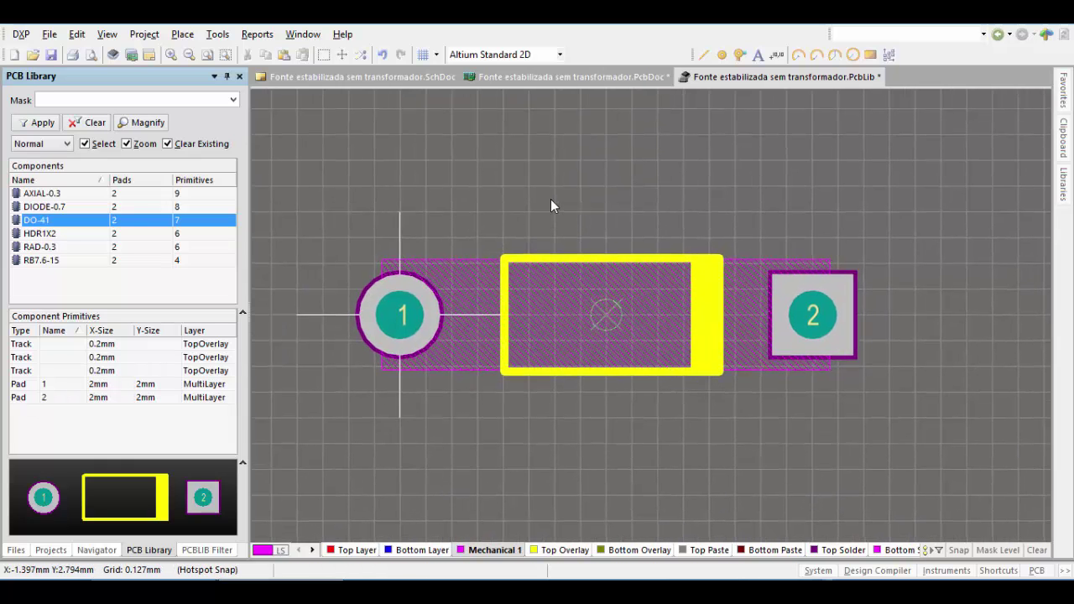
Inspect the DO-41 footprint in 3D, save the library and update the PCB with the current footprint
key("3")
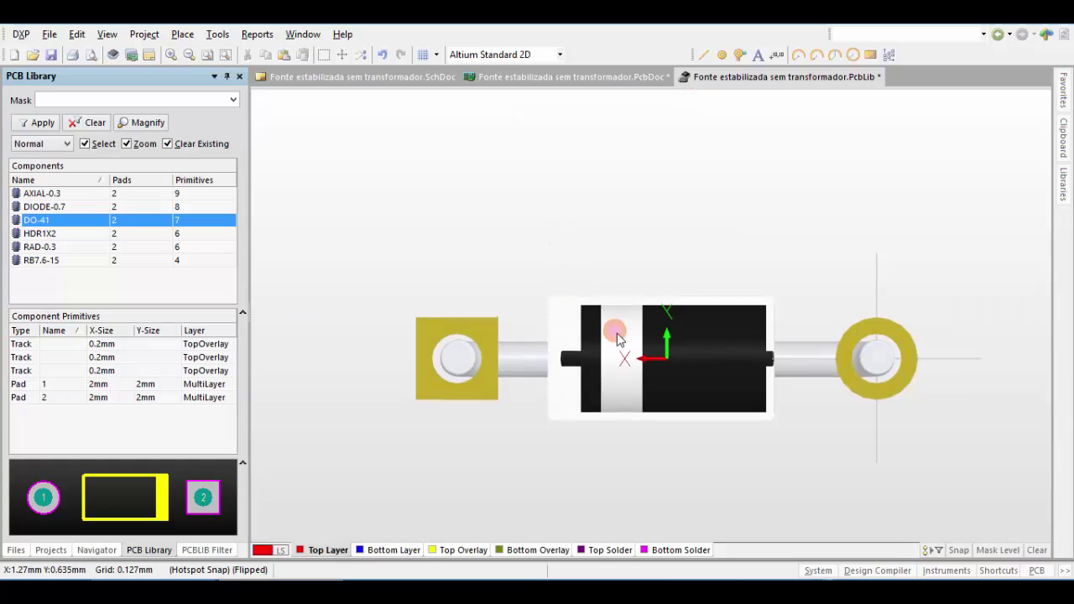
key("v")
key("b")
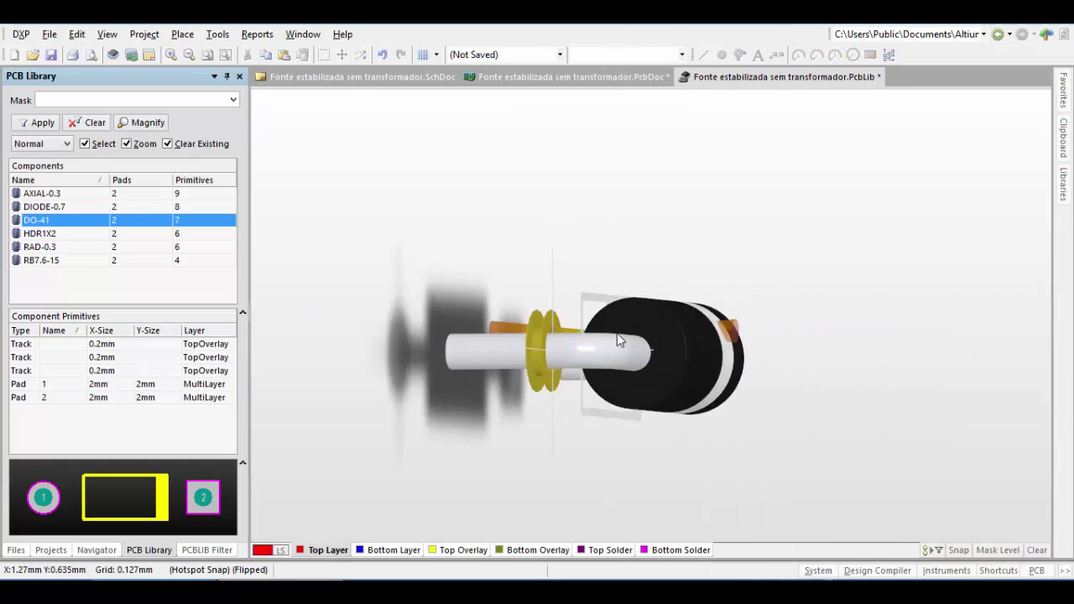
key("9")
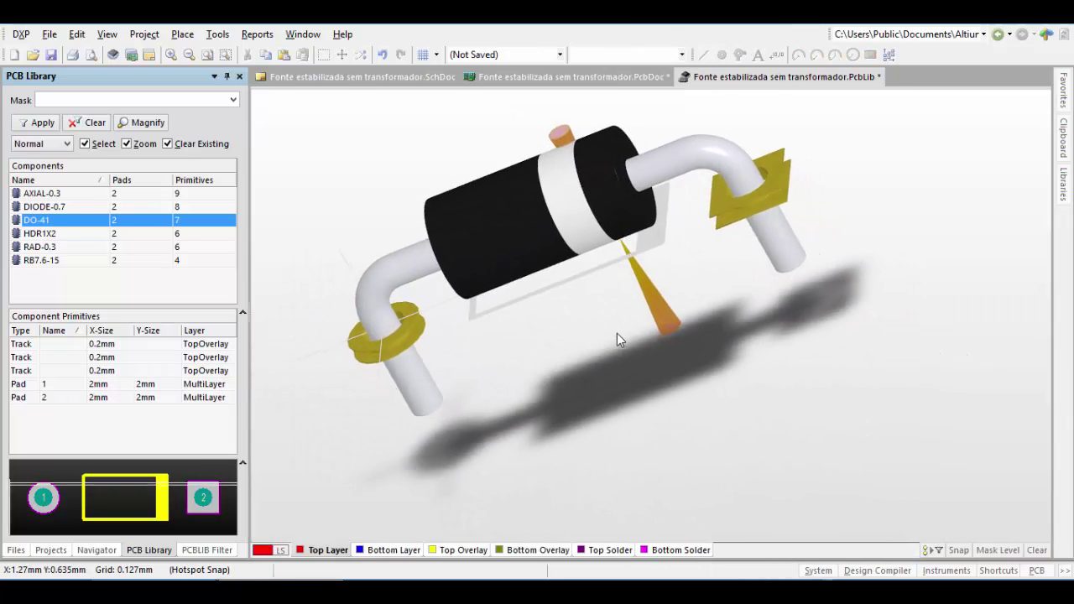
key("9")
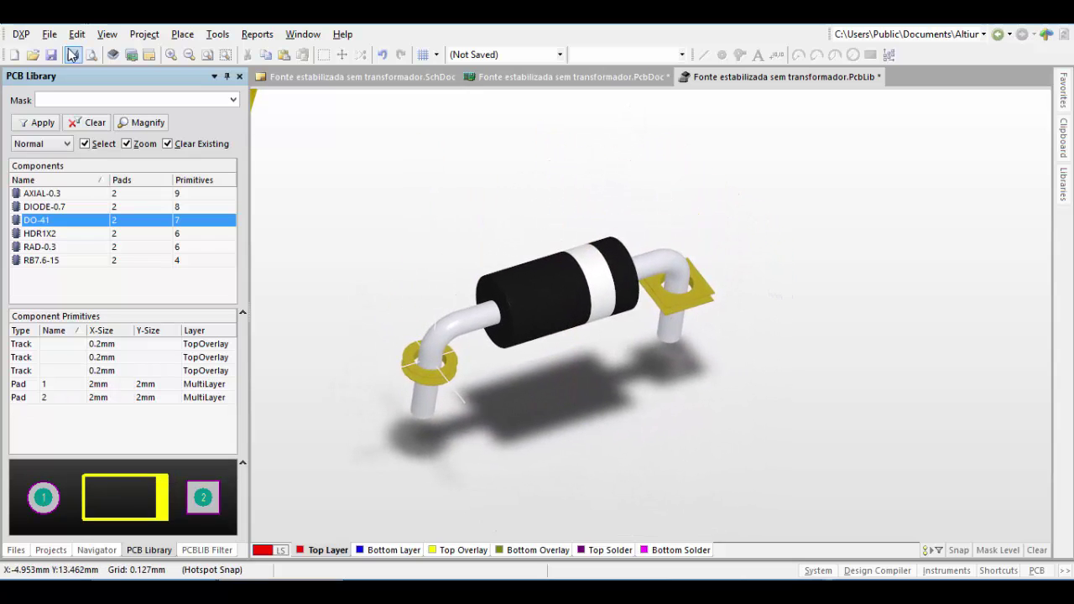
left_click(217, 35)
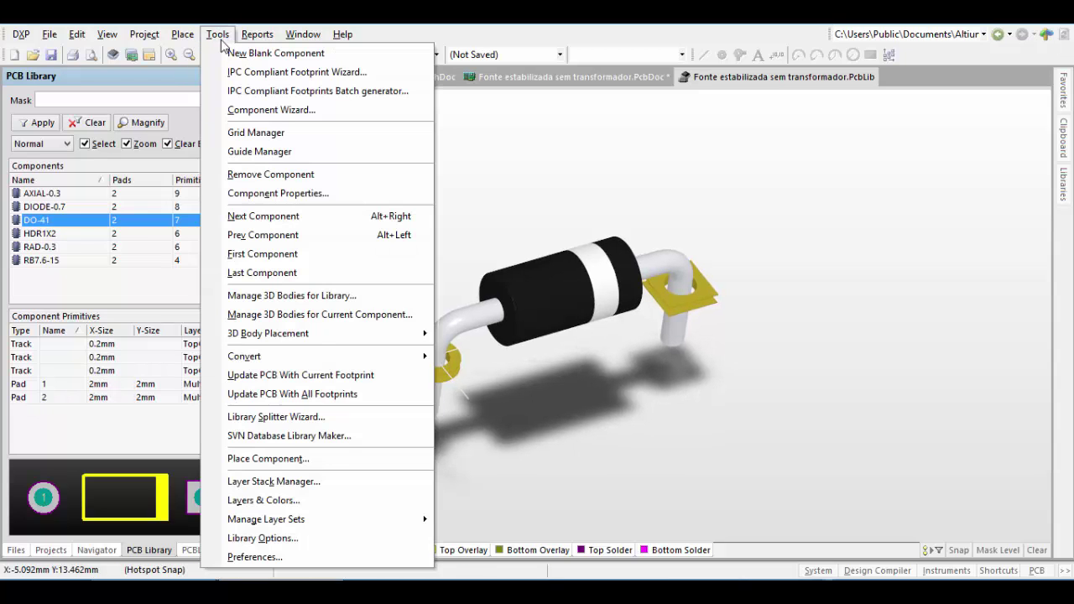
left_click(359, 382)
left_click(602, 432)
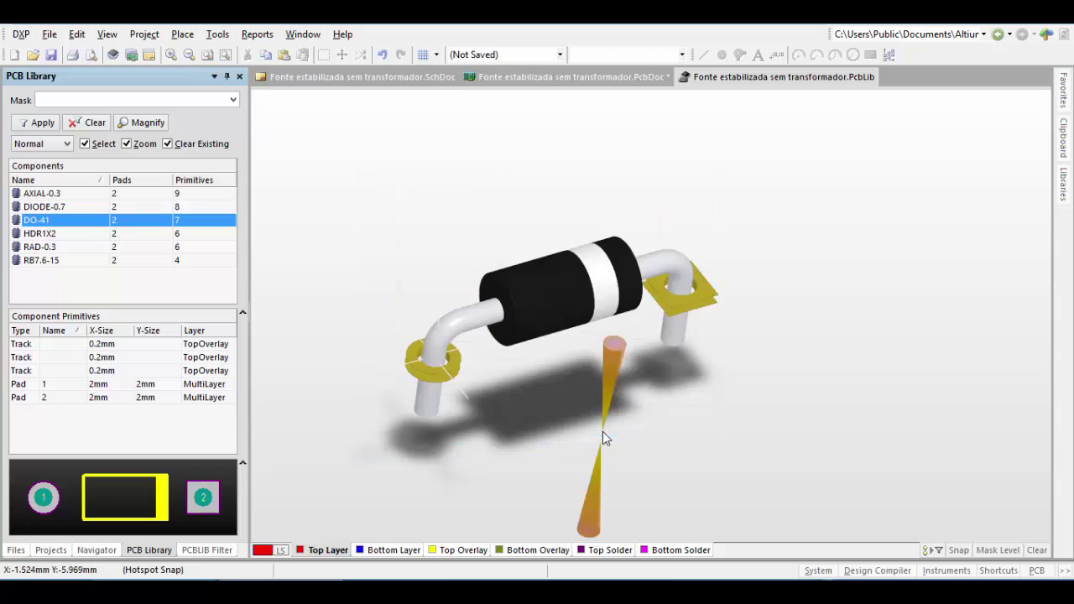
Switch to the power supply PCB document and examine the updated D1 diode in 3D
left_click(592, 77)
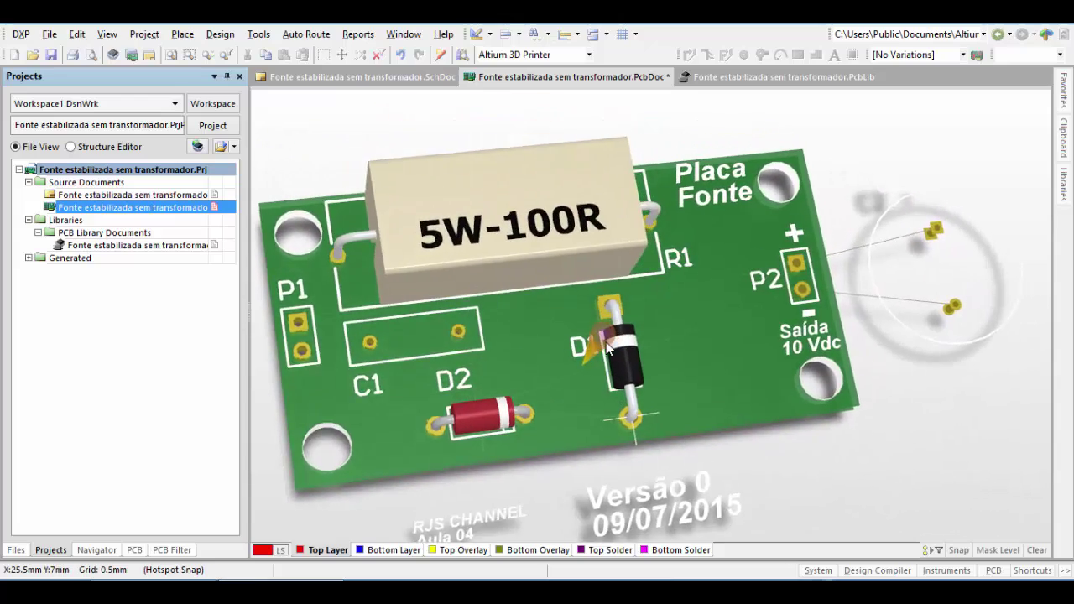
key("0")
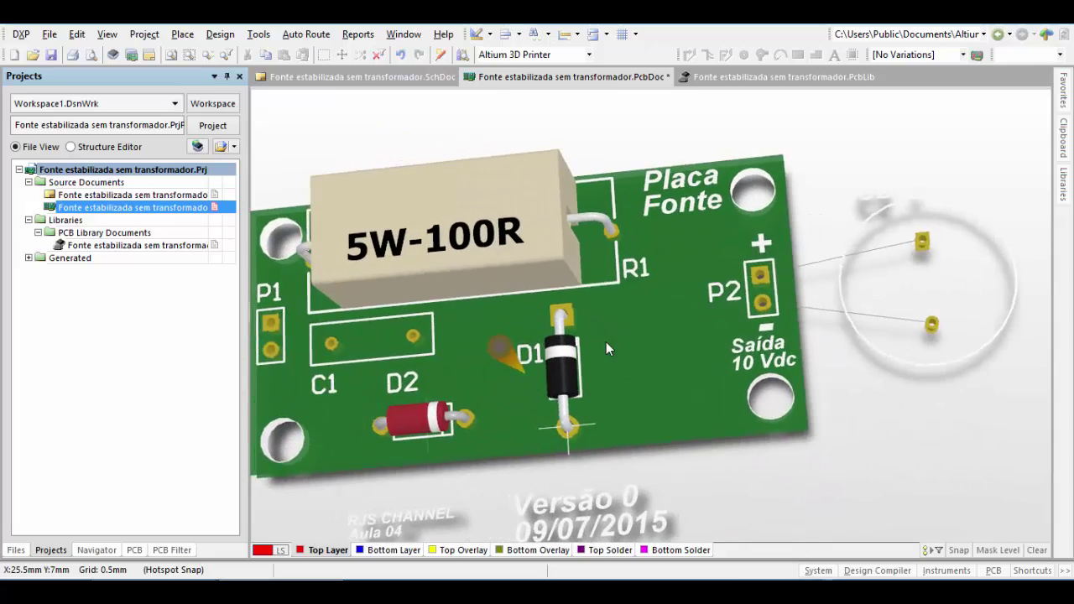
right_click_drag(483, 276, 485, 232, "shift")
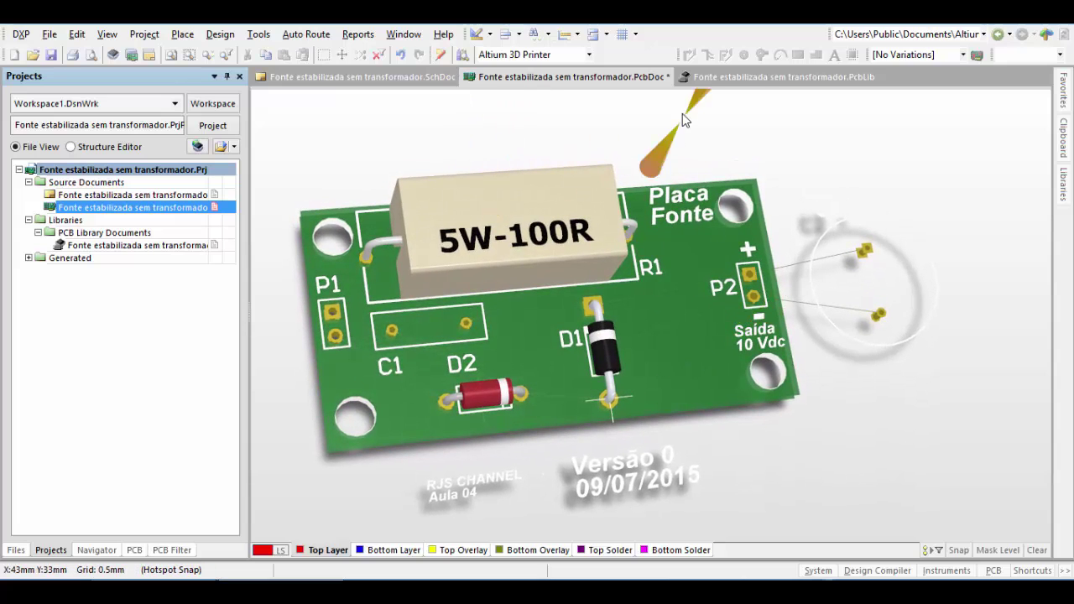
Add a generic 3D body to the HDR1X2 footprint using the embedded model Terminal block 2 vias passo 5.08.stp, placed beside the pads
left_click(759, 77)
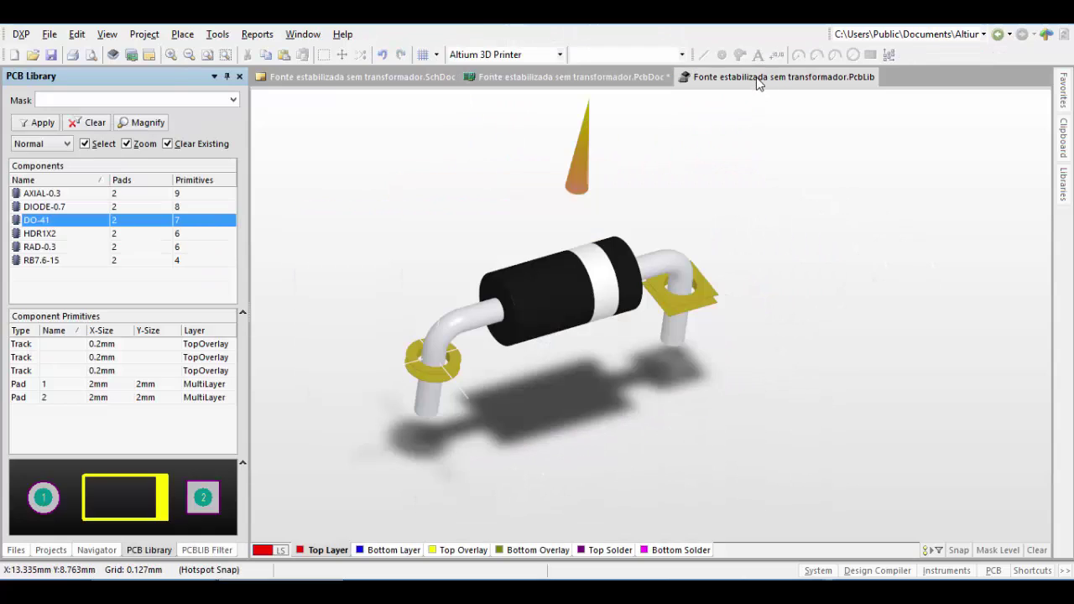
left_click(37, 234)
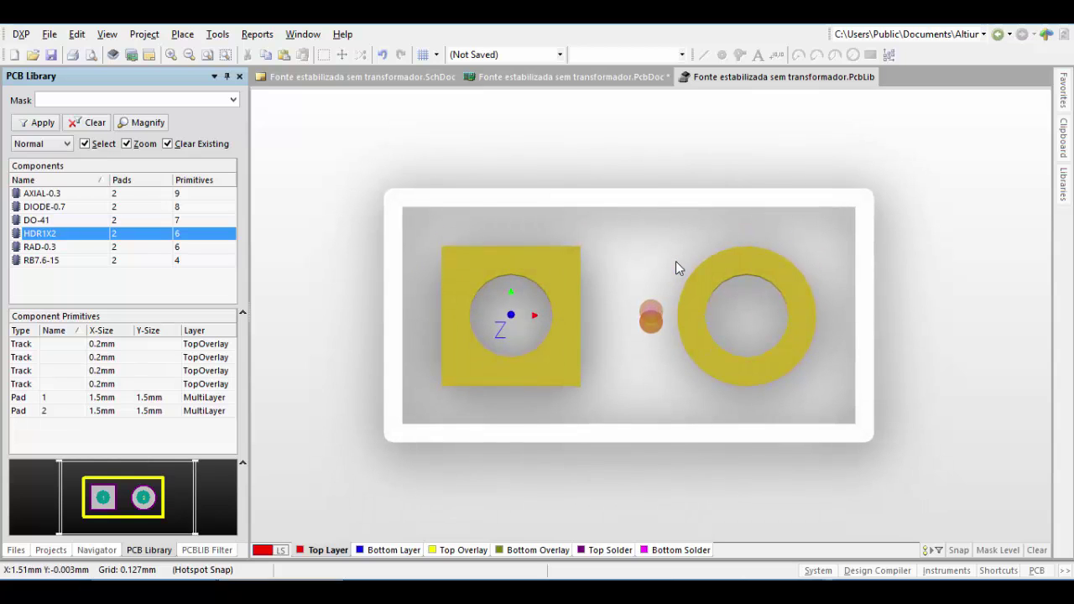
left_click(613, 77)
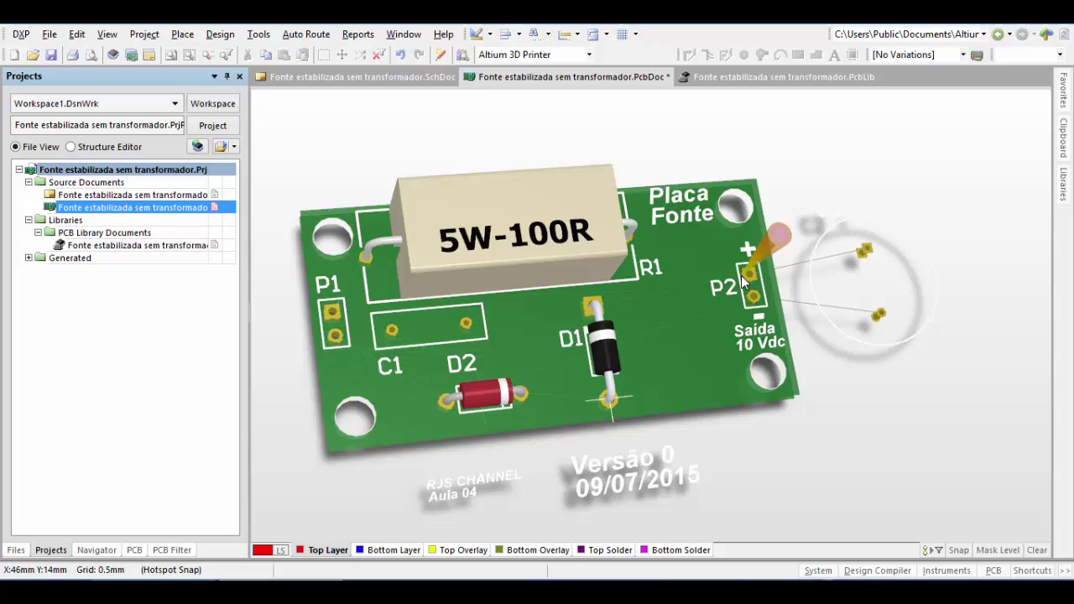
left_click(713, 80)
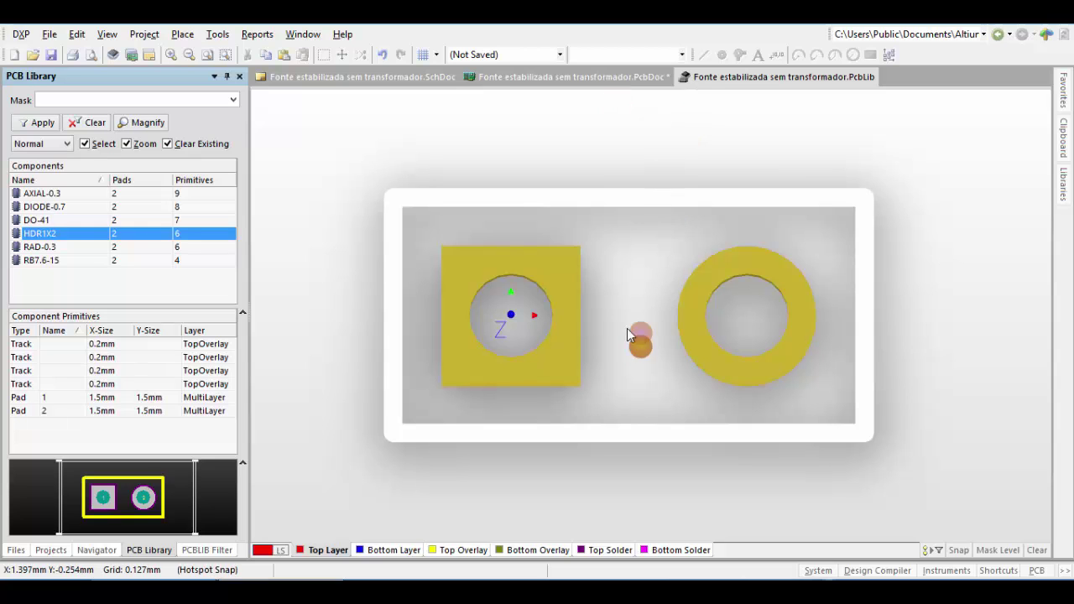
left_click(183, 35)
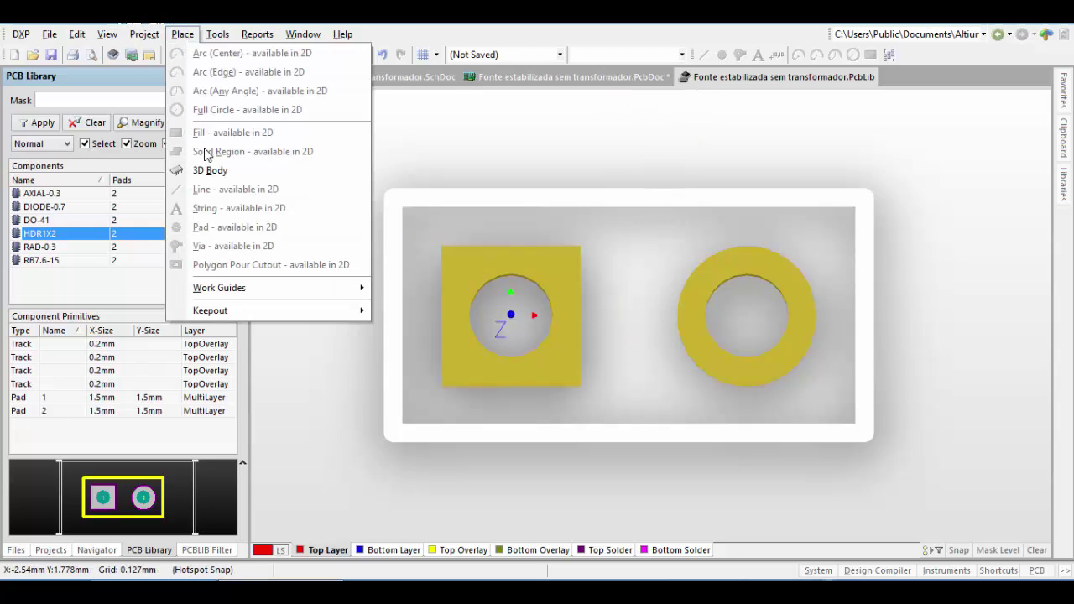
left_click(213, 167)
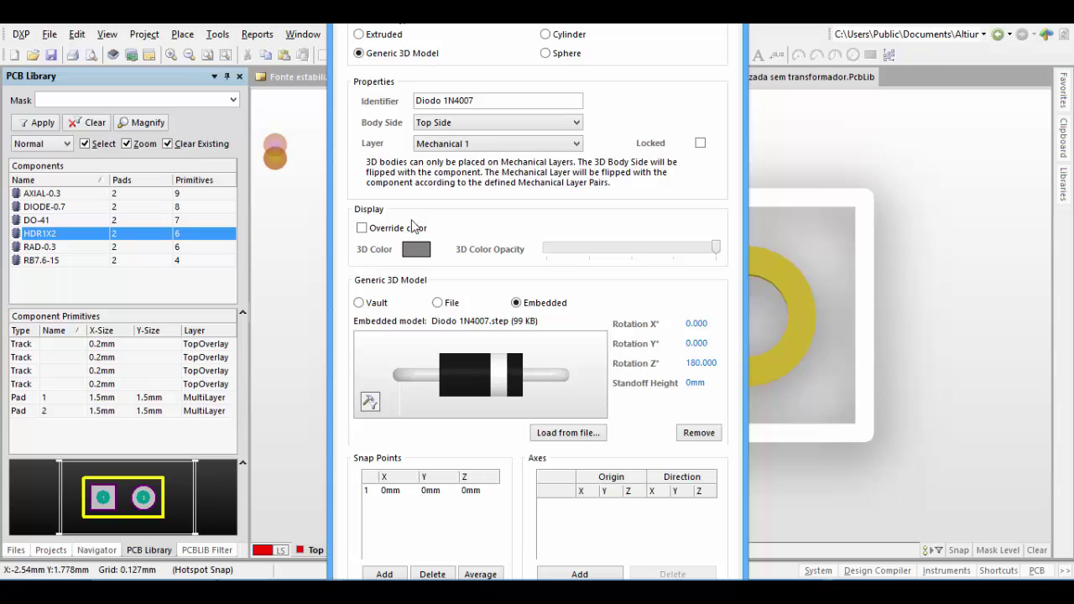
left_click(582, 436)
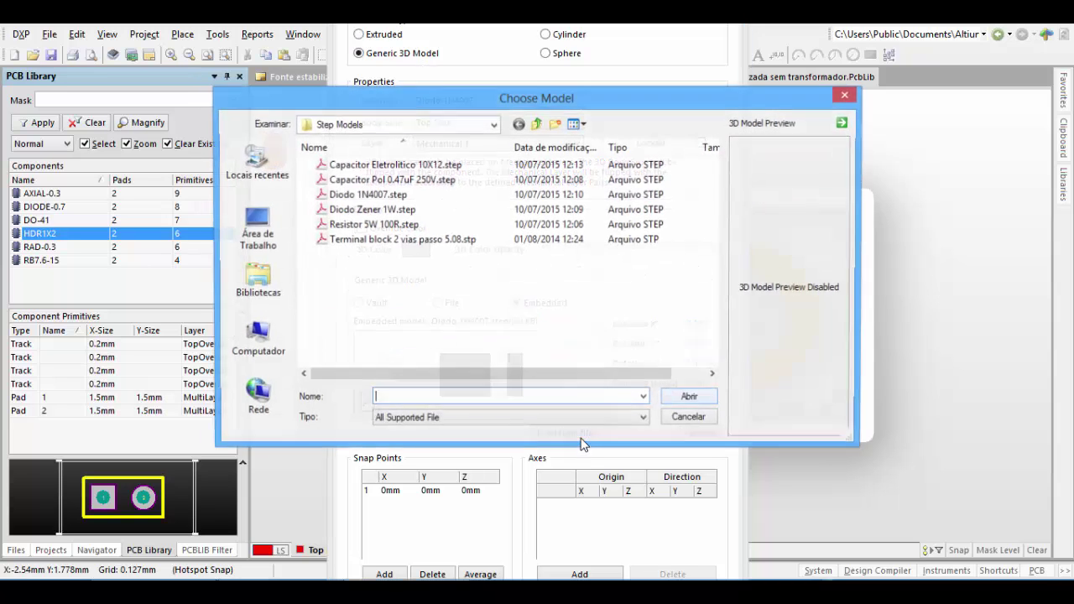
left_click(410, 240)
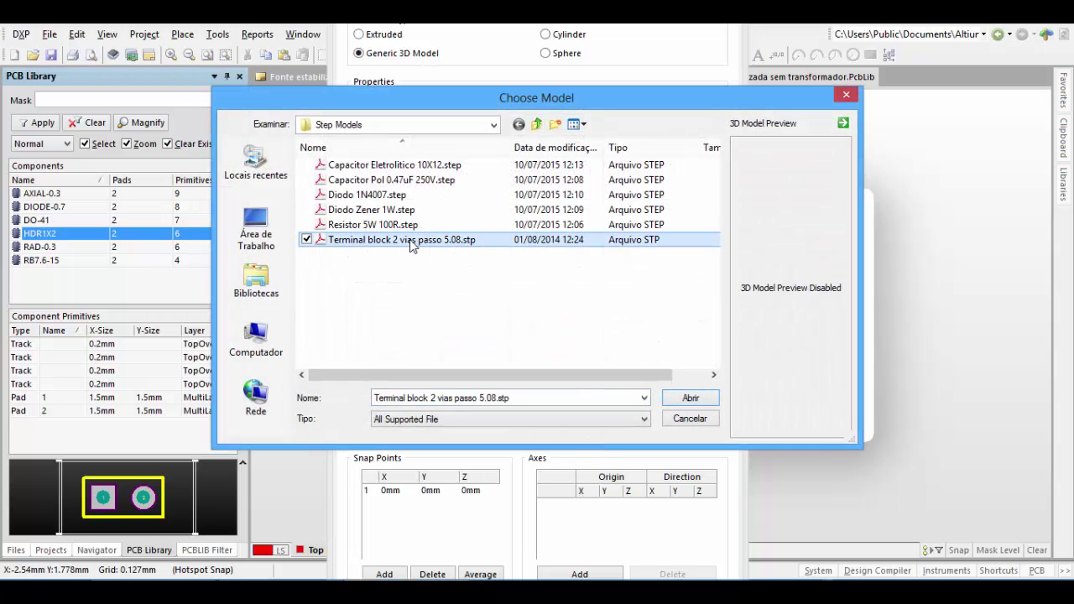
left_click(690, 398)
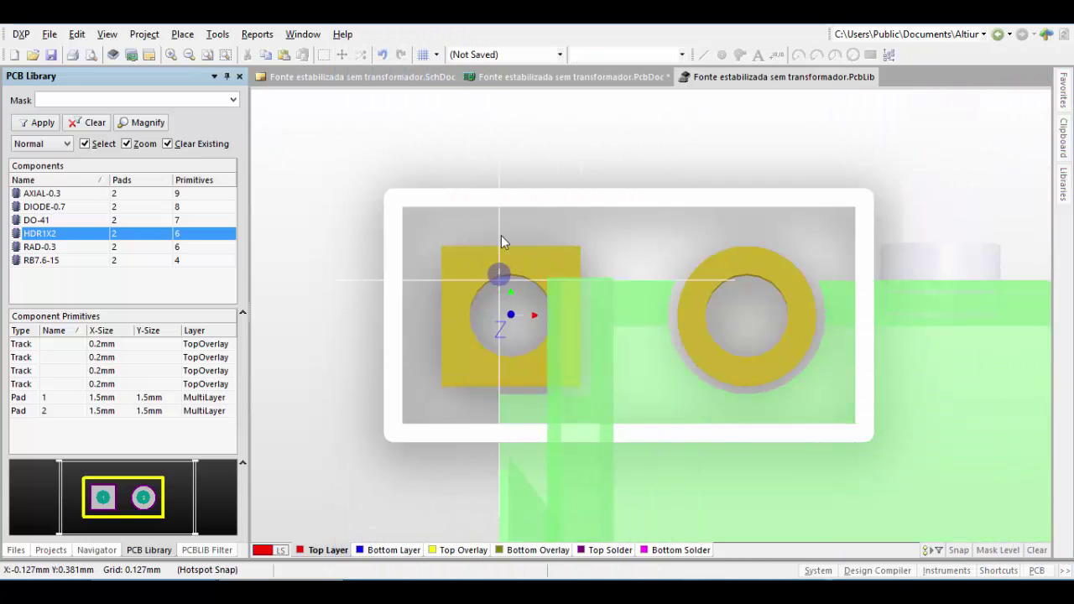
scroll(438, 178, "down", 5, "ctrl")
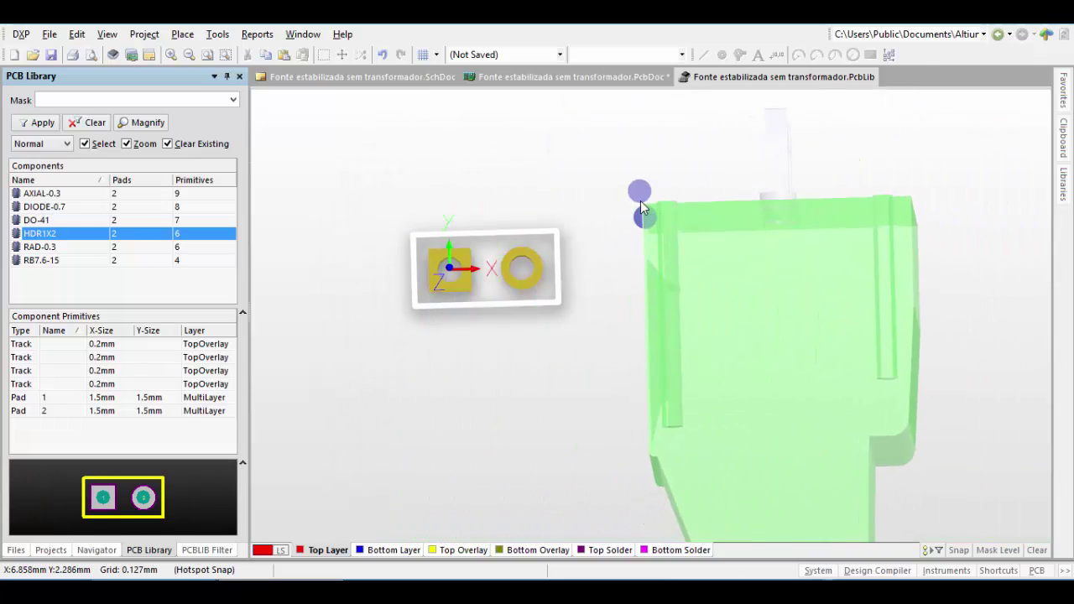
left_click(640, 200)
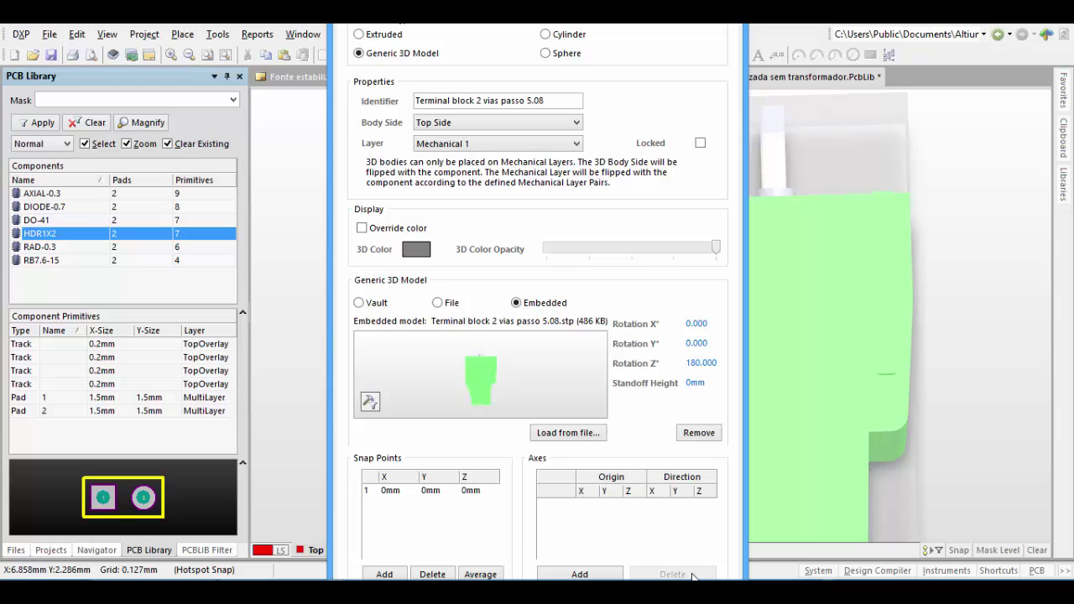
key("Escape")
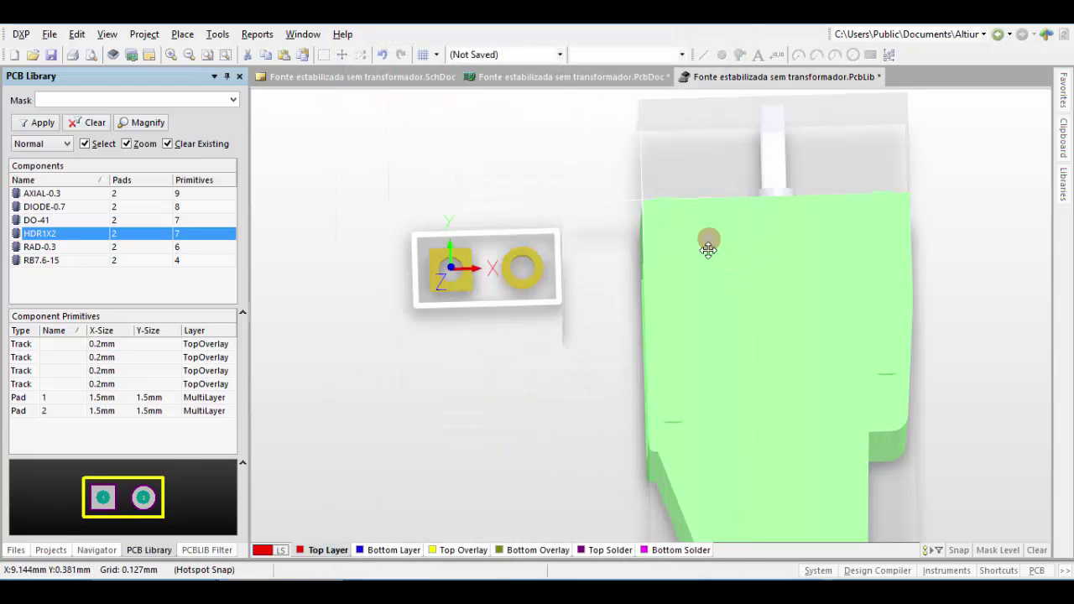
Set the terminal block body's X rotation to 90° and turn it so its two screws run parallel to the pad row
right_click_drag(708, 257, 606, 328, "shift")
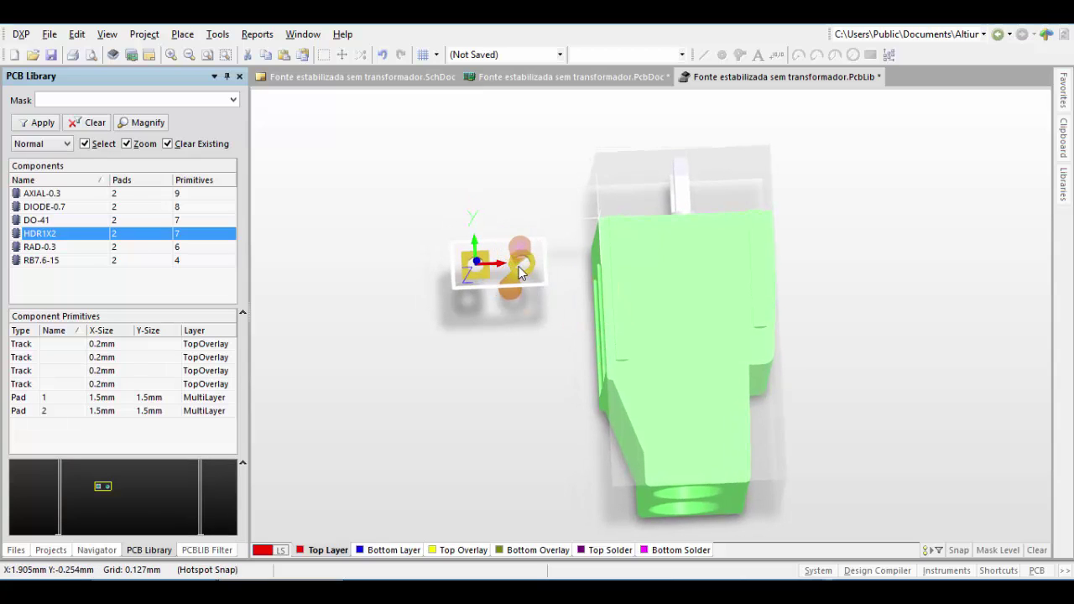
double_click(703, 348)
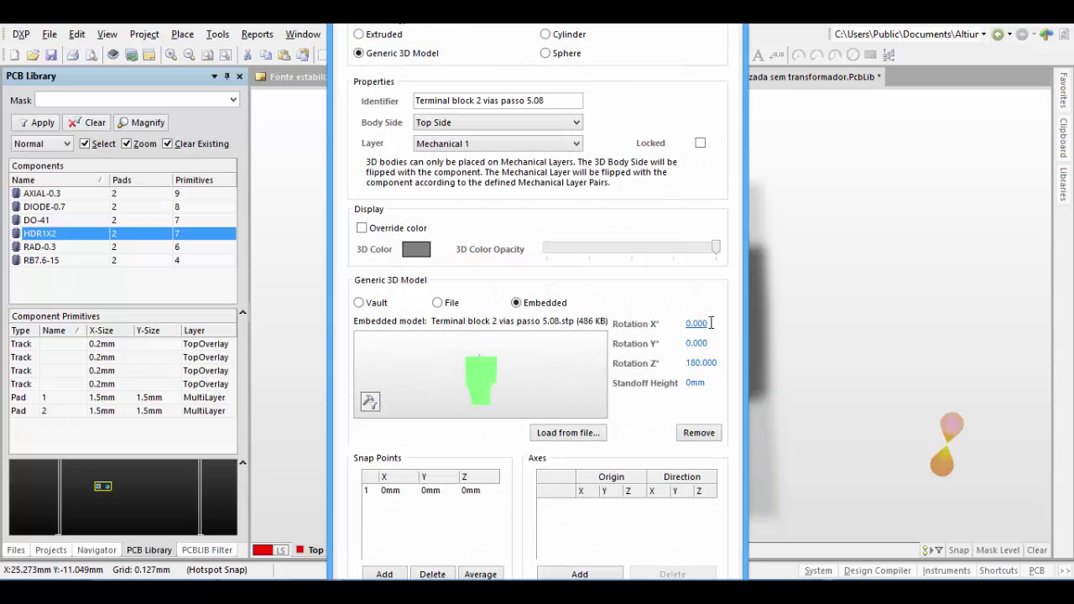
left_click(710, 322)
type("90")
key("Return")
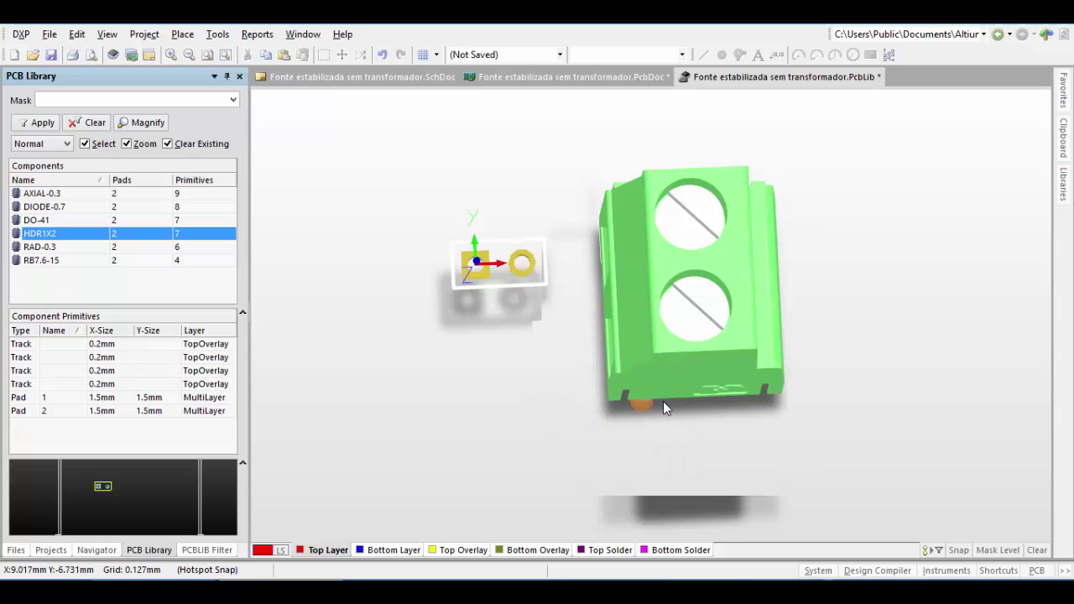
scroll(527, 347, "up", 1)
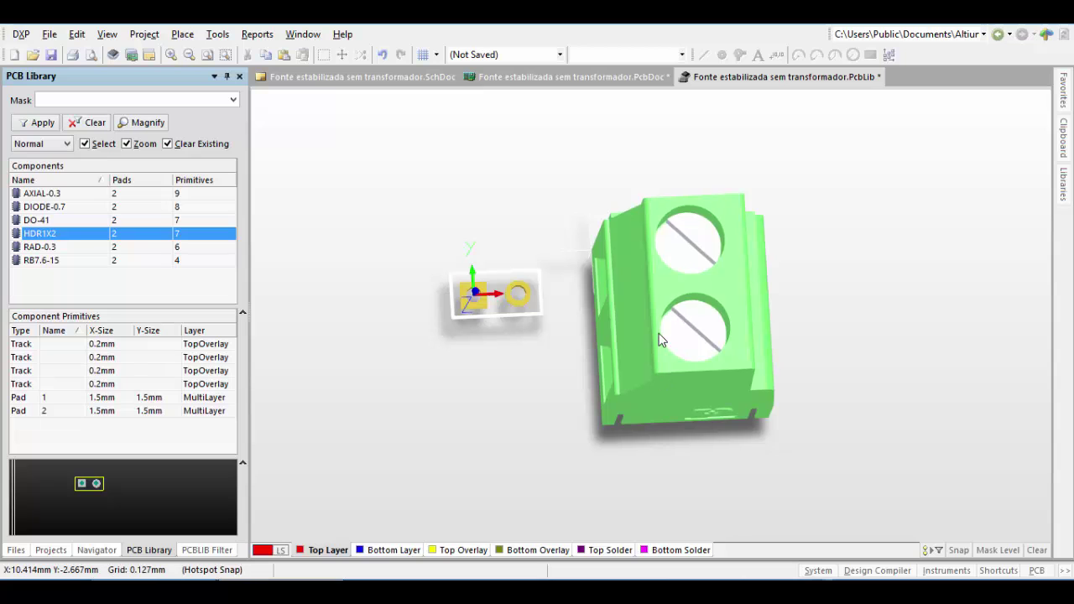
left_click_drag(598, 330, 663, 355)
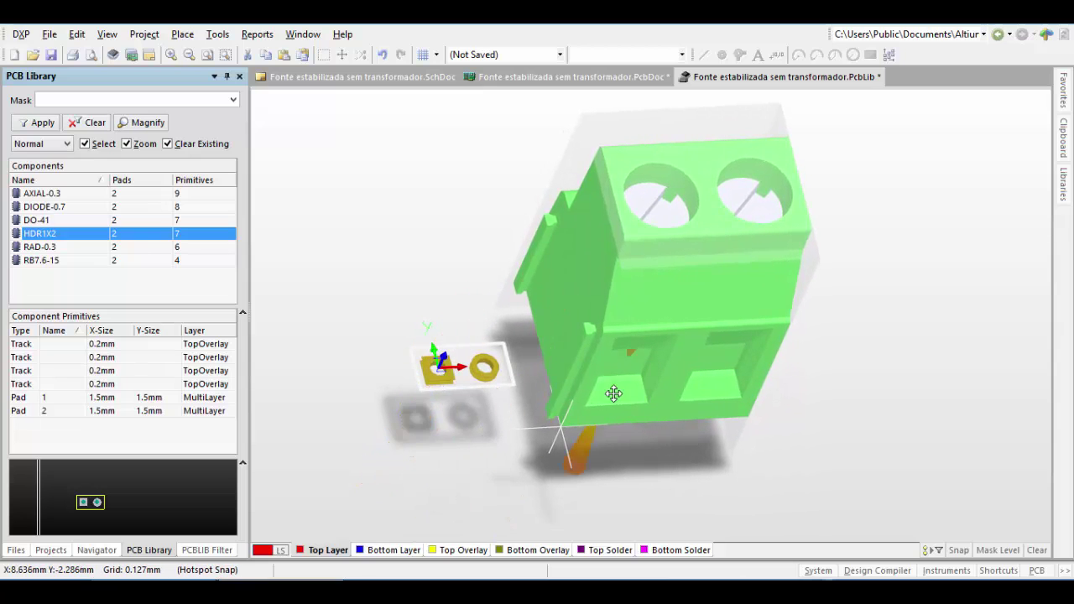
Compare connector P1 on the PCB with the HDR1X2 footprint's pads and terminal block body in 3D and 2D
left_click(518, 77)
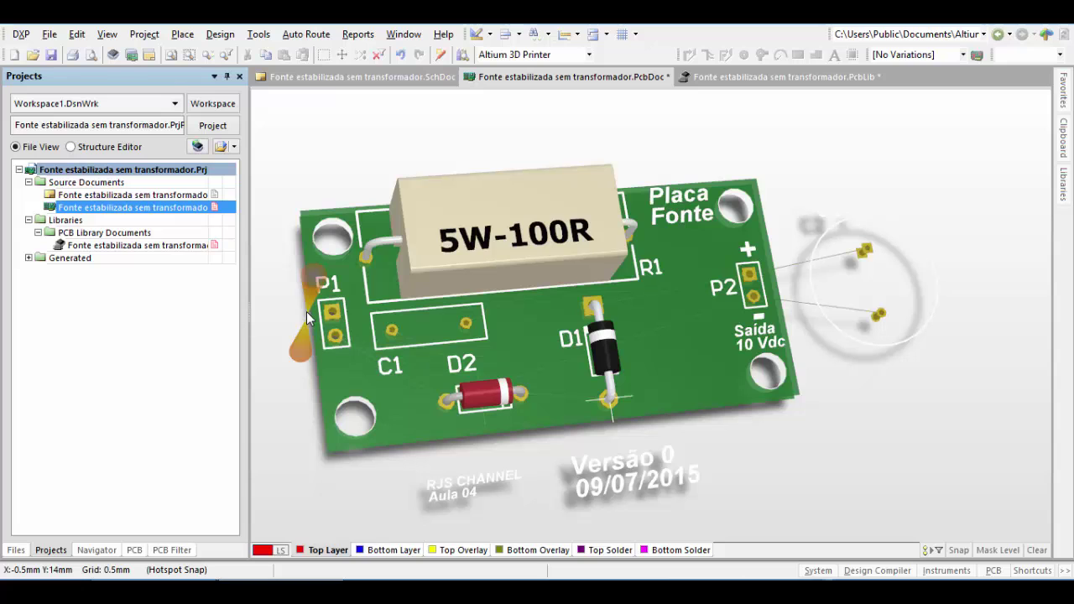
left_click(686, 76)
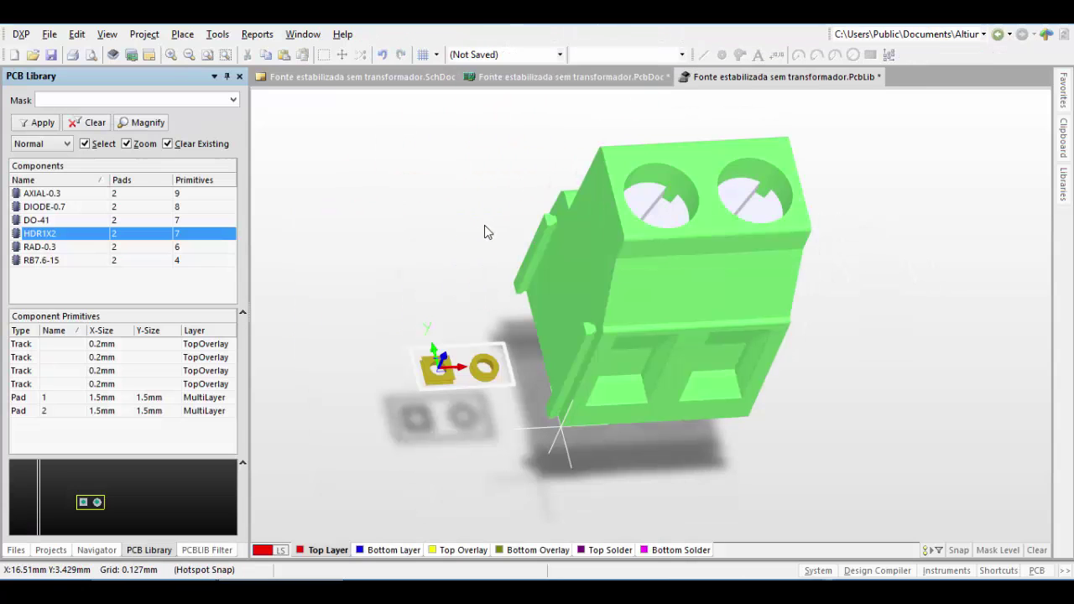
key("0")
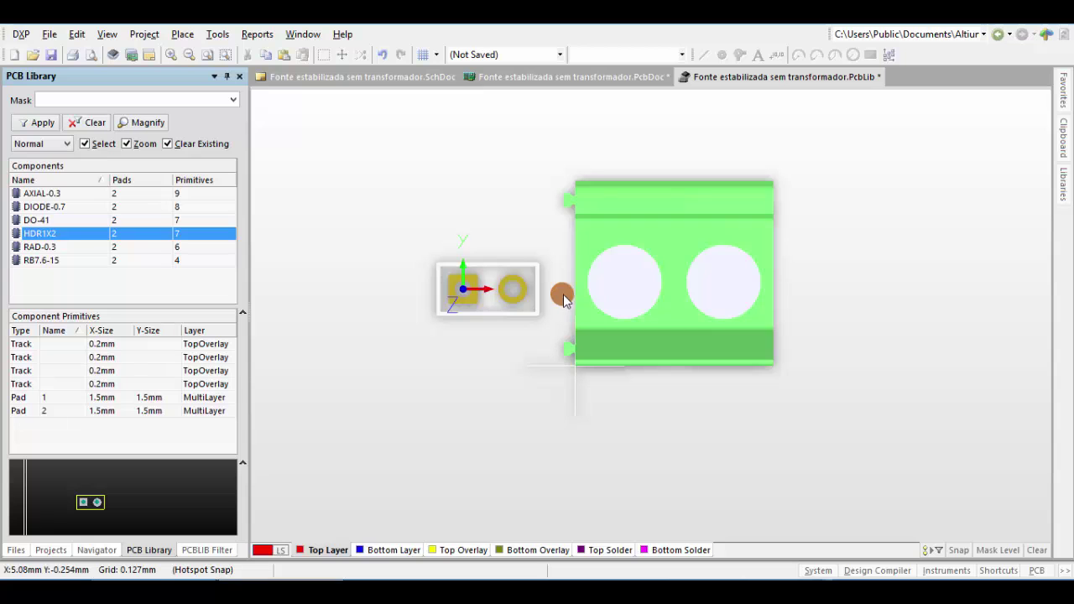
key("2")
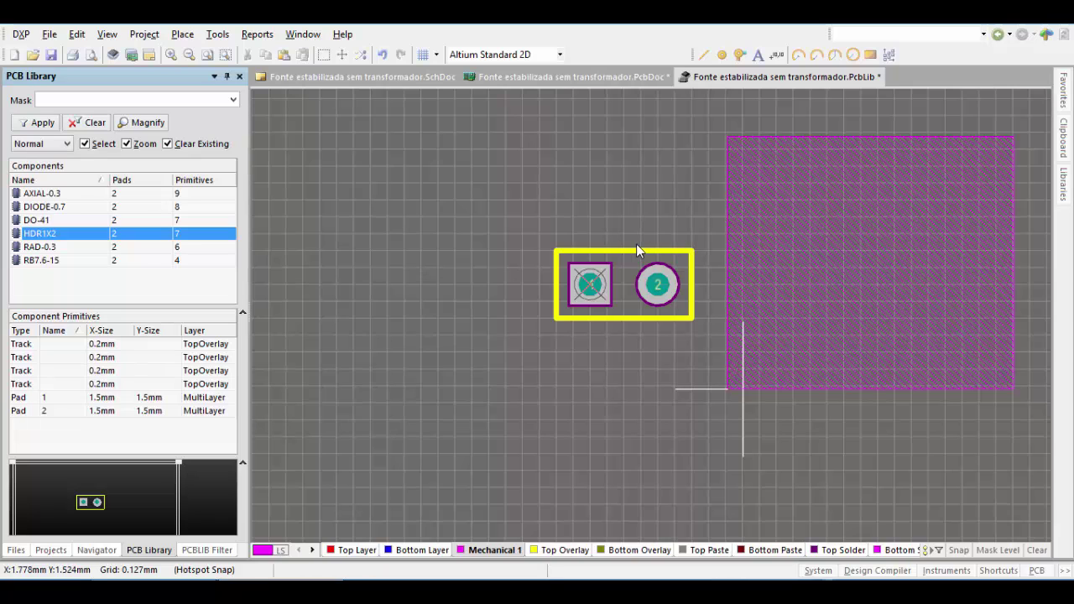
key("3")
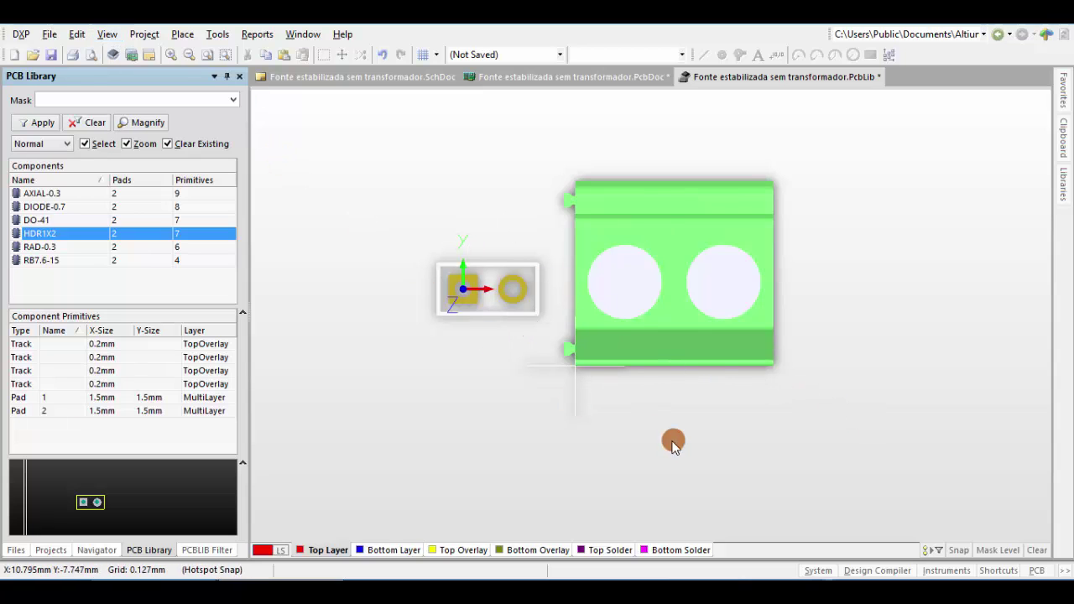
Viewed from the underside, move round pad 2 and square pad 1 onto the terminal block's two pins
key("v")
key("b")
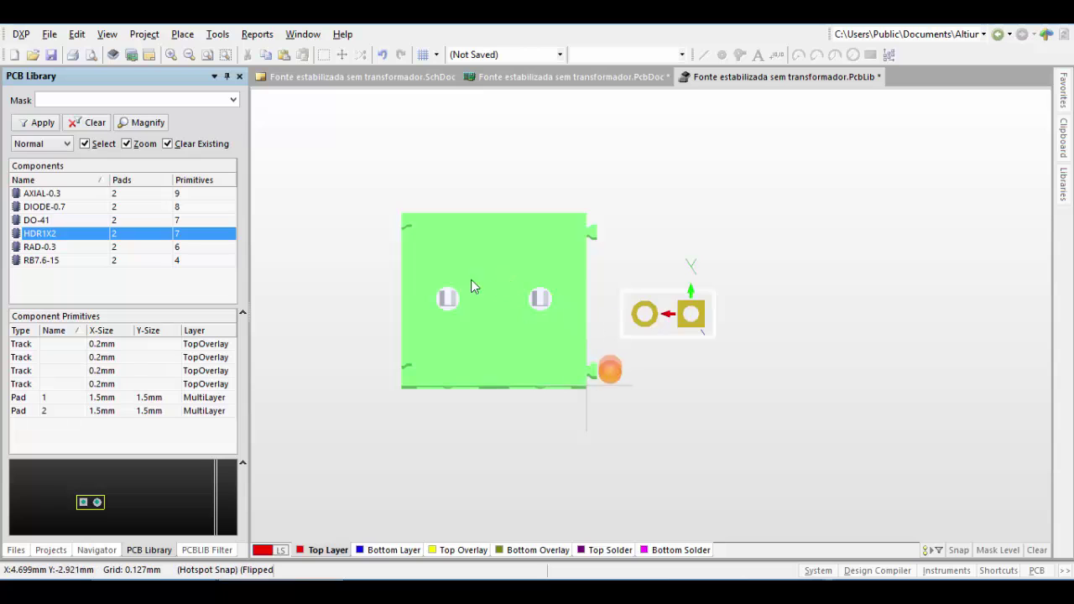
middle_click_drag(499, 332, 501, 324)
right_click_drag(502, 323, 598, 394)
middle_click_drag(598, 395, 599, 388)
right_click_drag(599, 387, 588, 337)
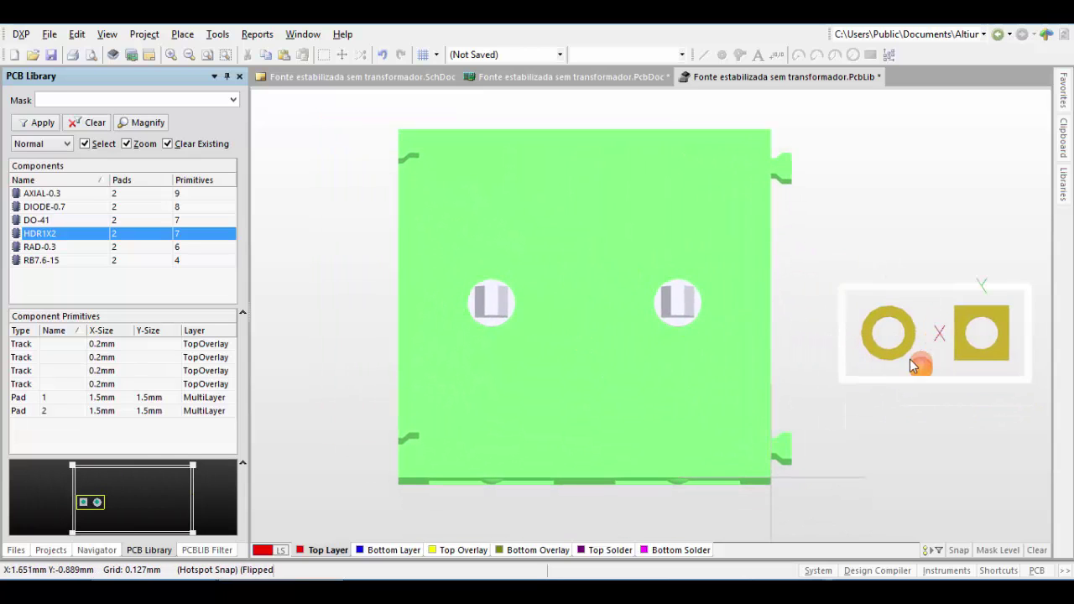
left_click_drag(897, 349, 492, 306)
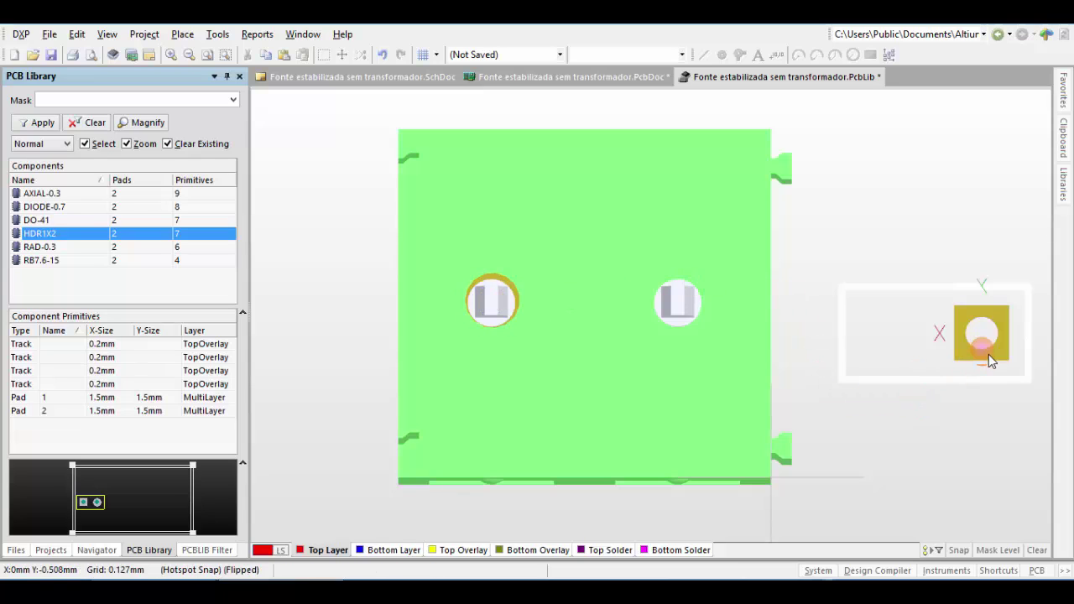
left_click_drag(991, 361, 679, 313)
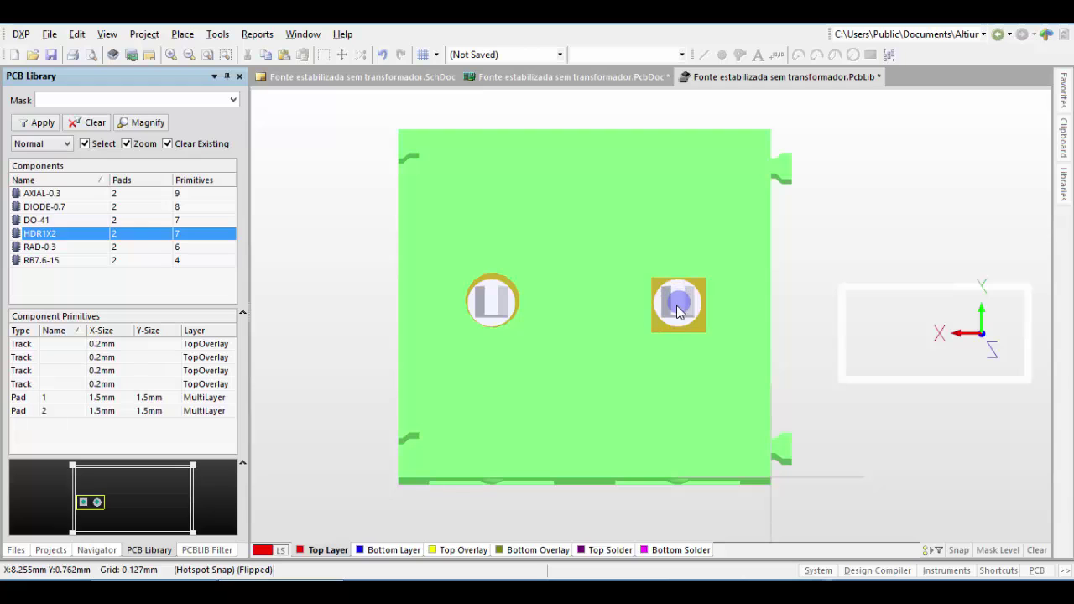
Give square pad 1 of the HDR1X2 footprint a 1.5 mm hole and a 3 × 3 mm size
left_click(515, 344)
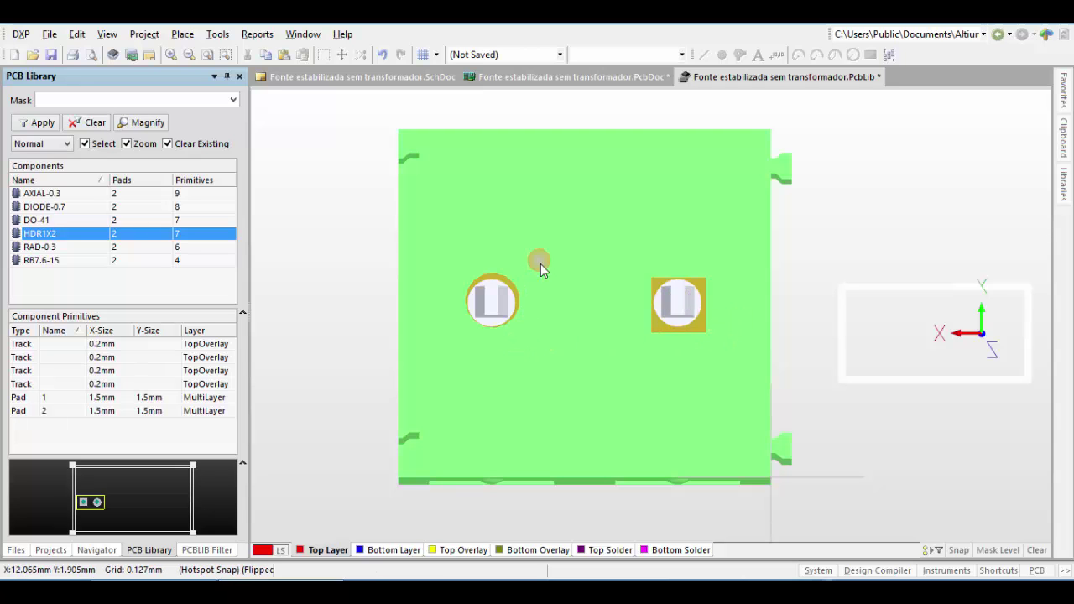
right_click_drag(506, 271, 507, 386, "shift")
key("2")
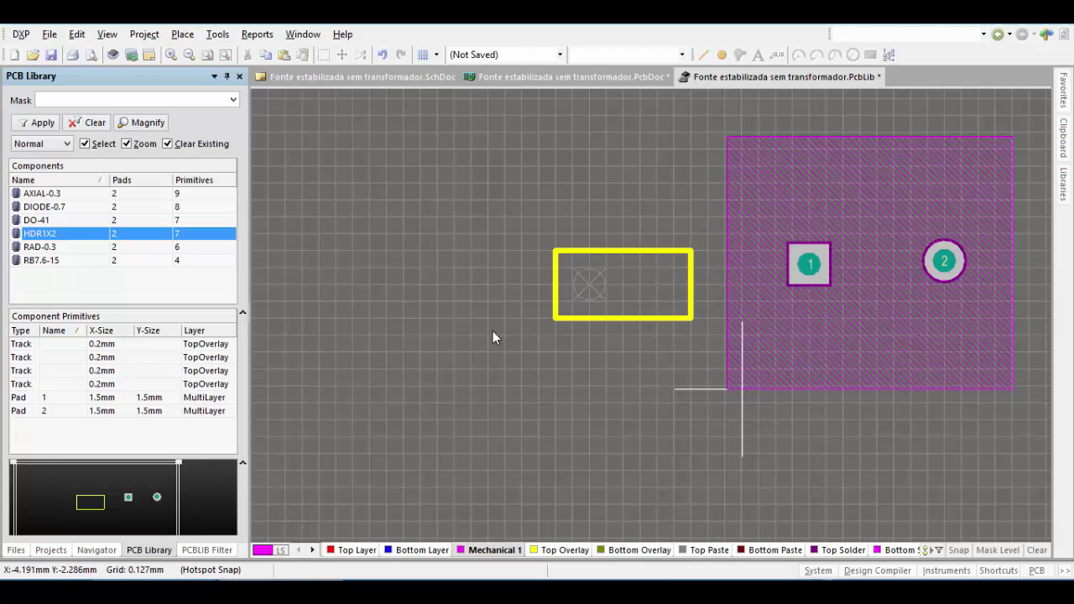
scroll(799, 259, "up", 1, "ctrl")
middle_click_drag(799, 259, 800, 246)
right_click_drag(799, 271, 610, 302)
double_click(627, 303)
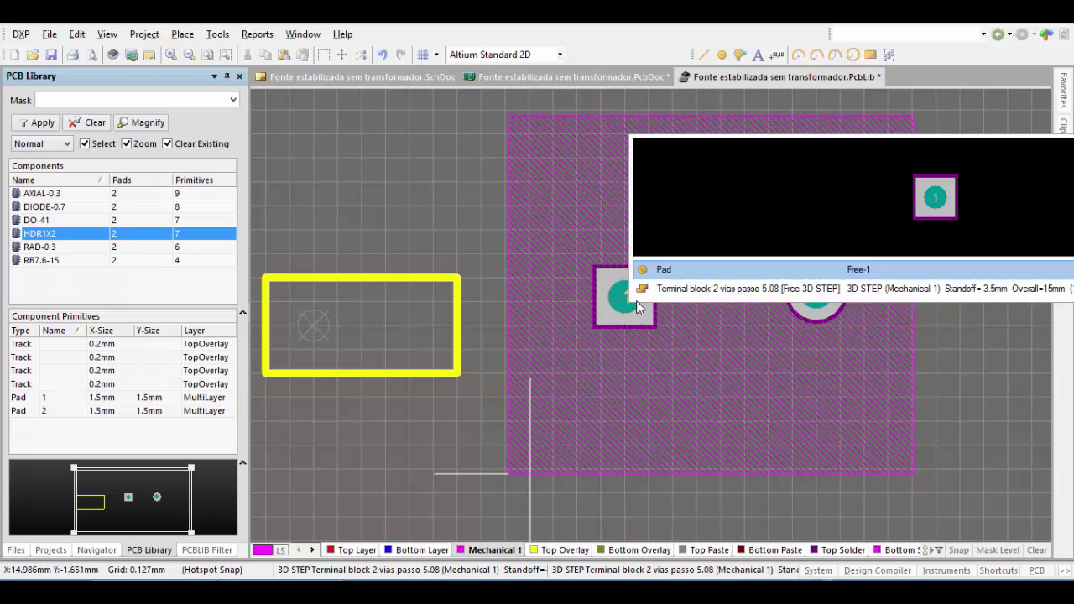
left_click(677, 268)
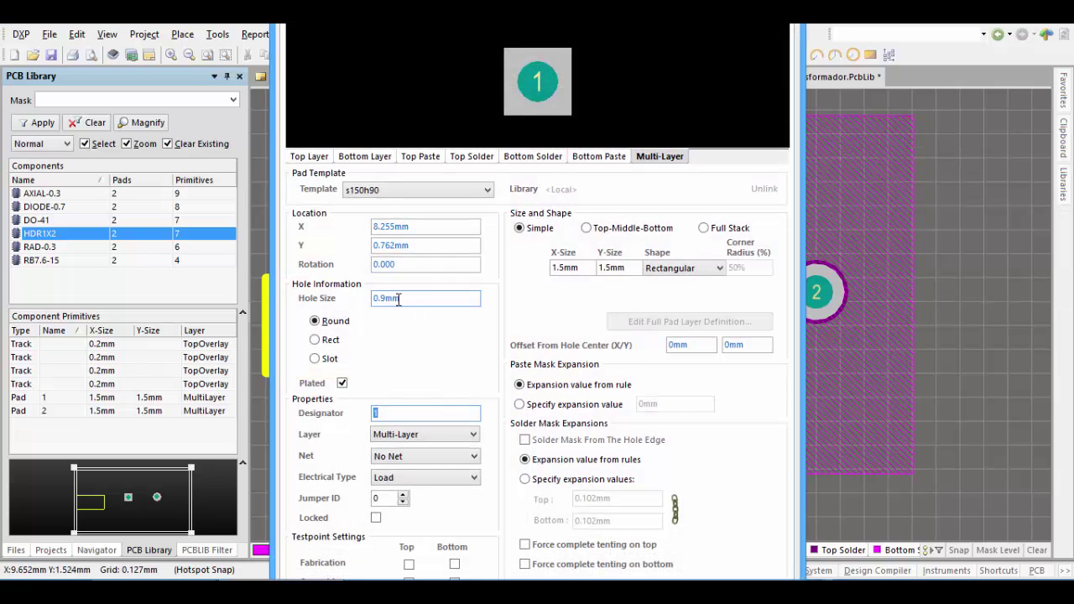
left_click(446, 301)
type("1.5")
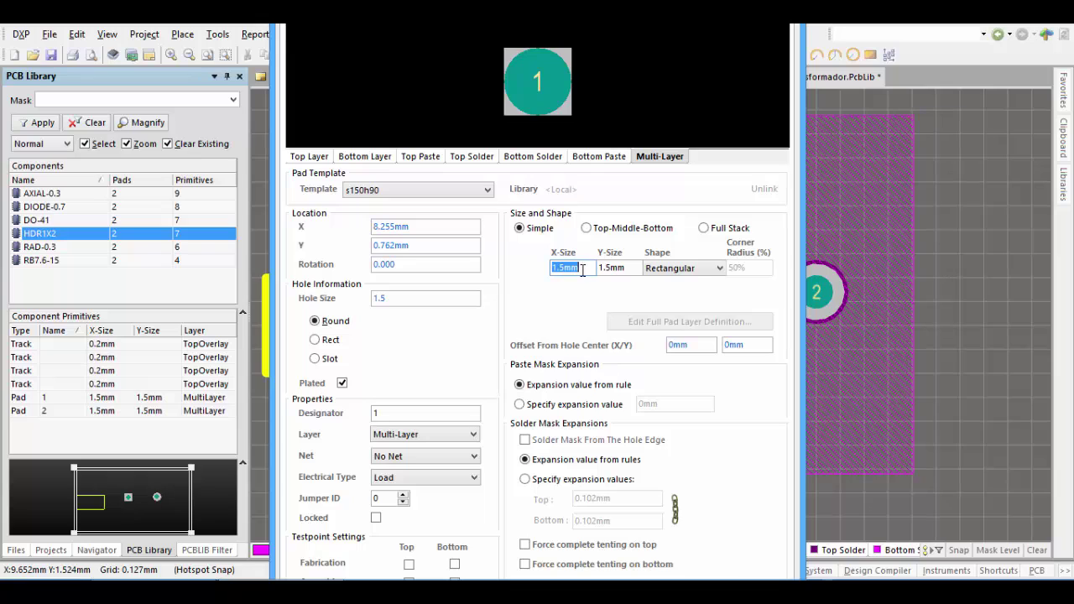
type("3")
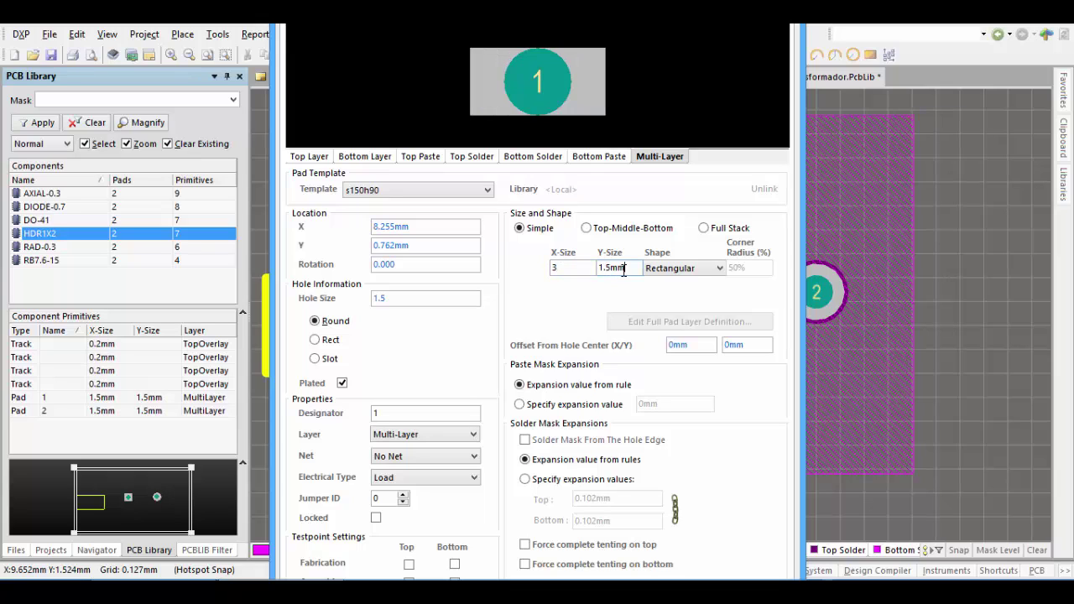
type("3")
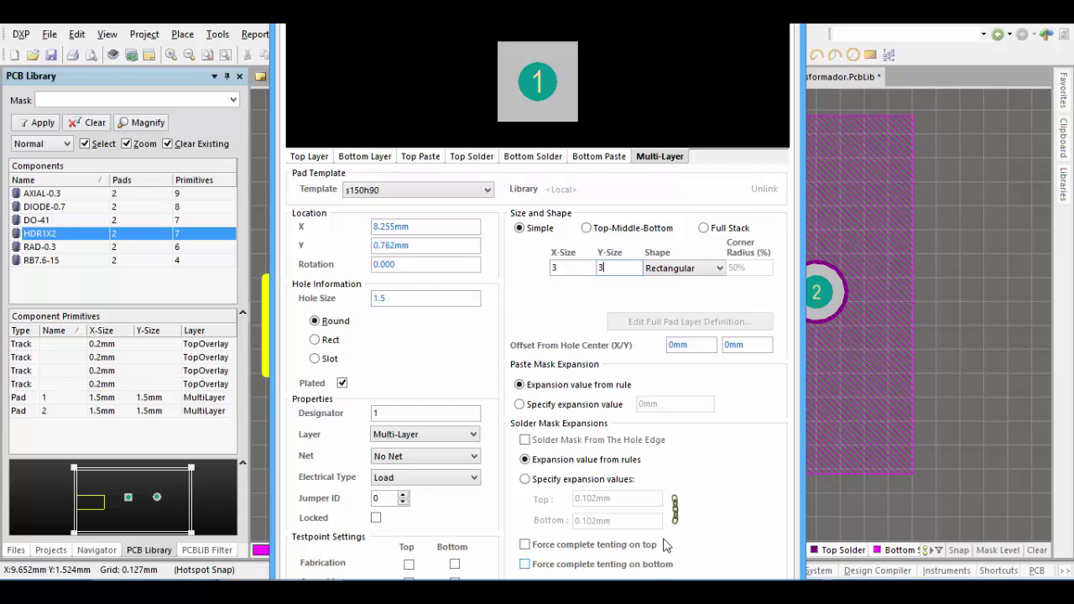
key("Return")
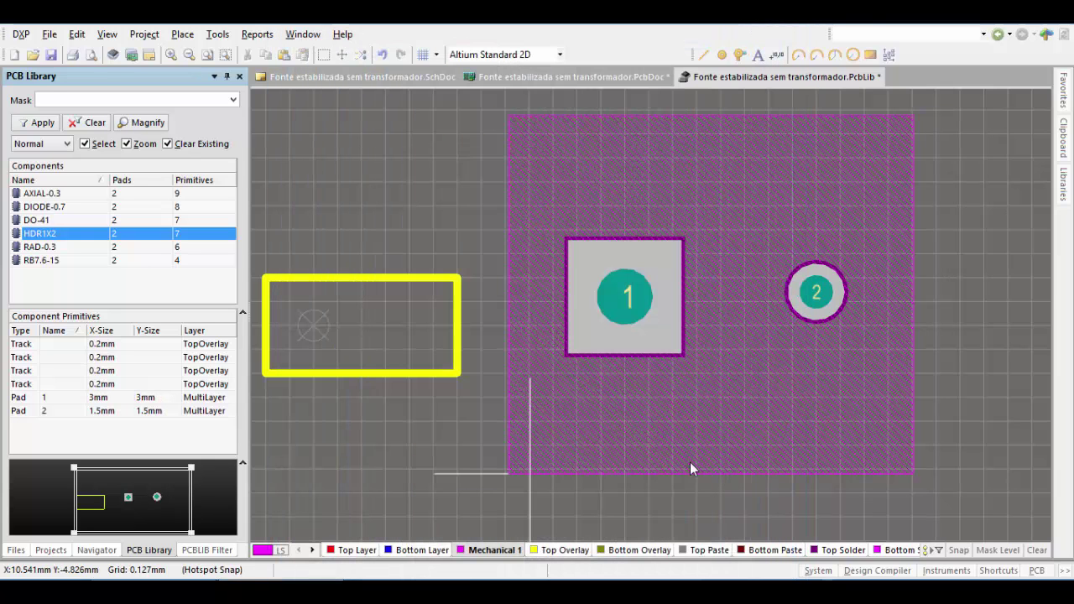
Give round pad 2 a 1.5 mm hole and set its X and Y sizes to 3 mm
double_click(814, 297)
left_click(839, 265)
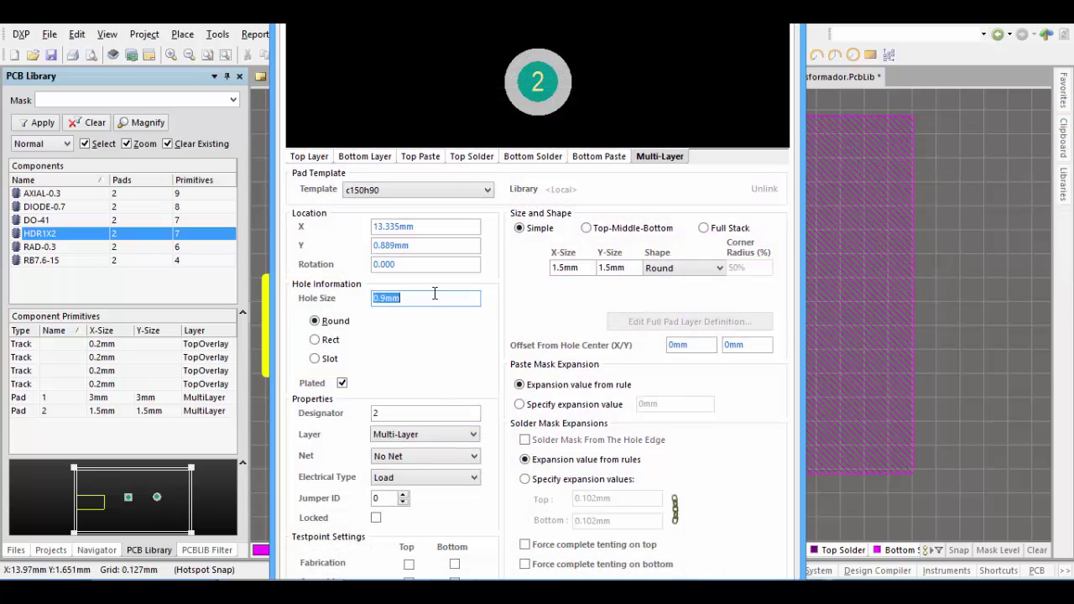
left_click(435, 293)
type("1.5")
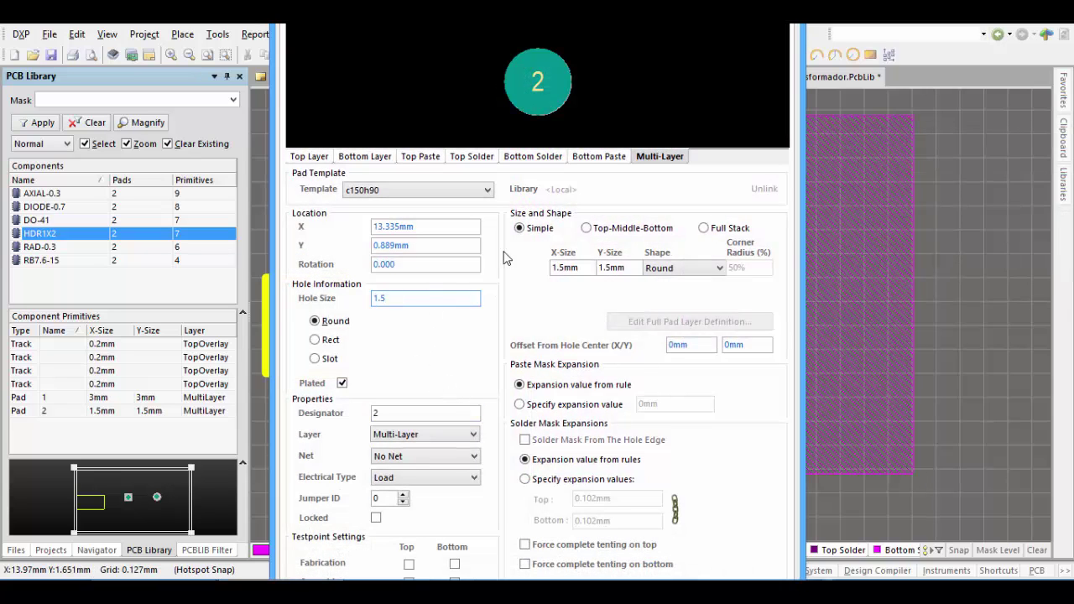
type("3")
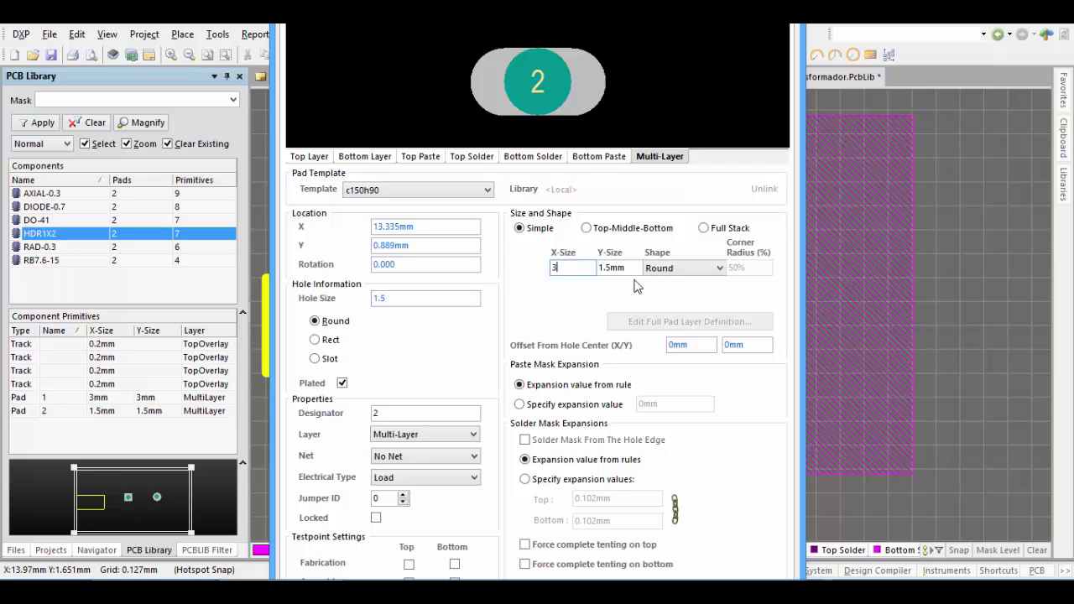
double_click(633, 268)
type("3")
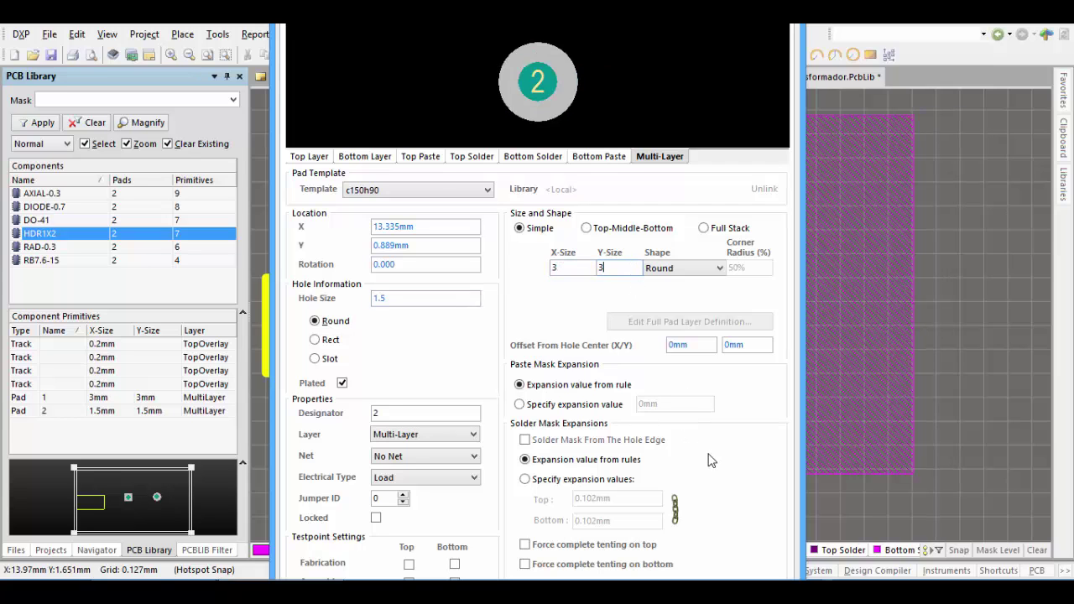
key("Return")
Set the snap grid to 0.100 mm and recentre both pads on the terminal block's pins, viewed from the underside in 3D
scroll(464, 238, "down", 2, "ctrl")
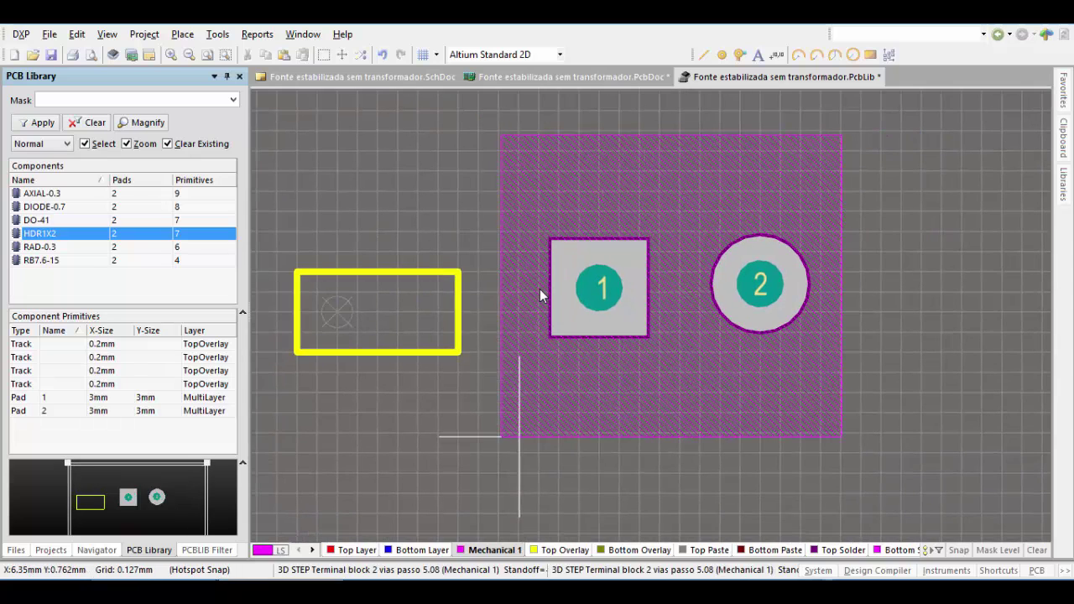
key("3")
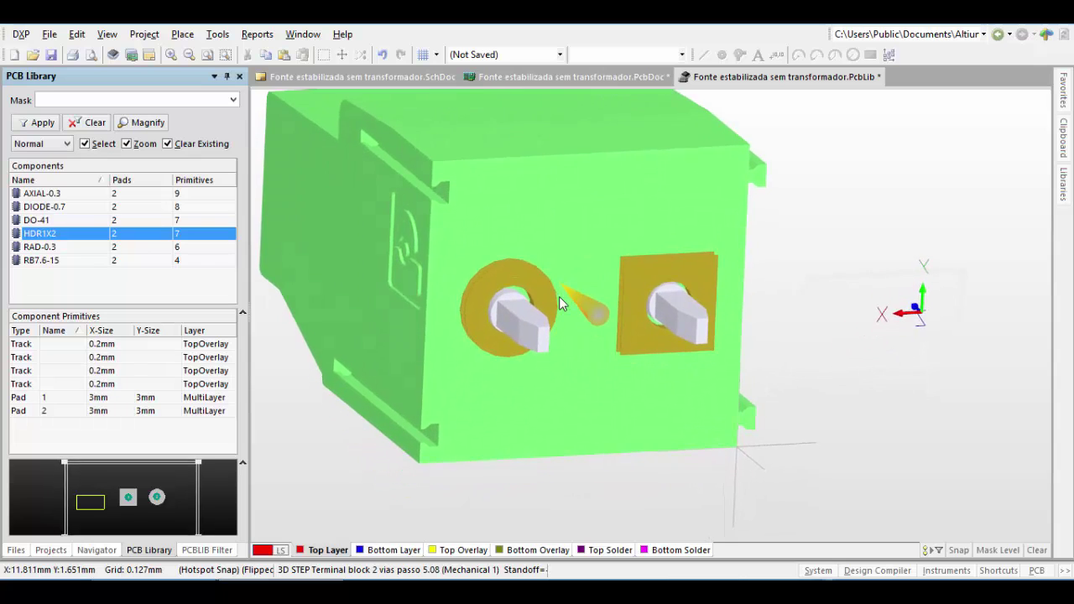
key("0")
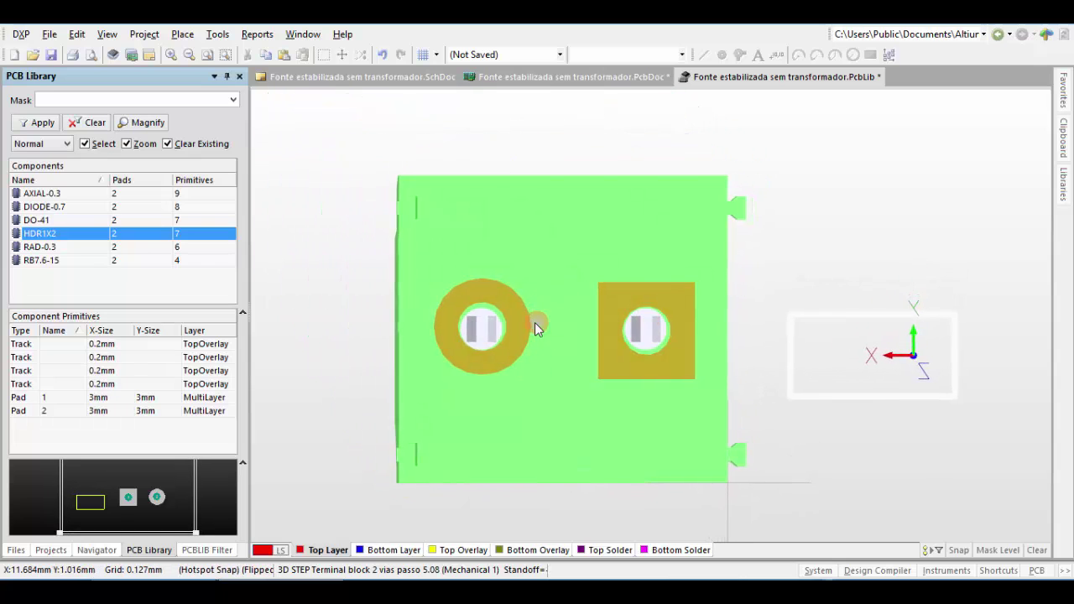
scroll(535, 325, "up", 2, "ctrl")
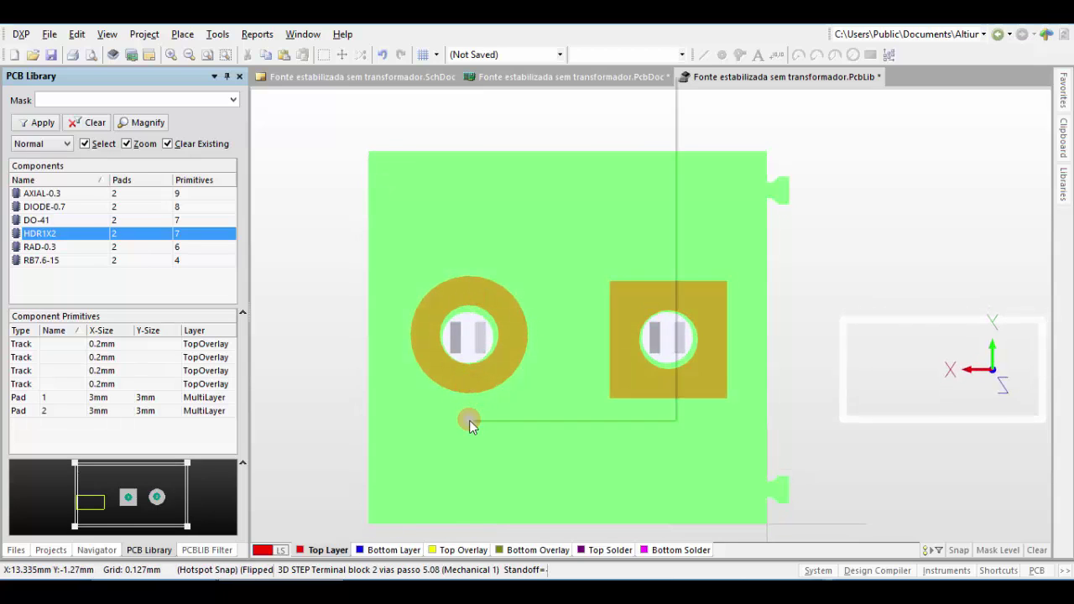
key("g")
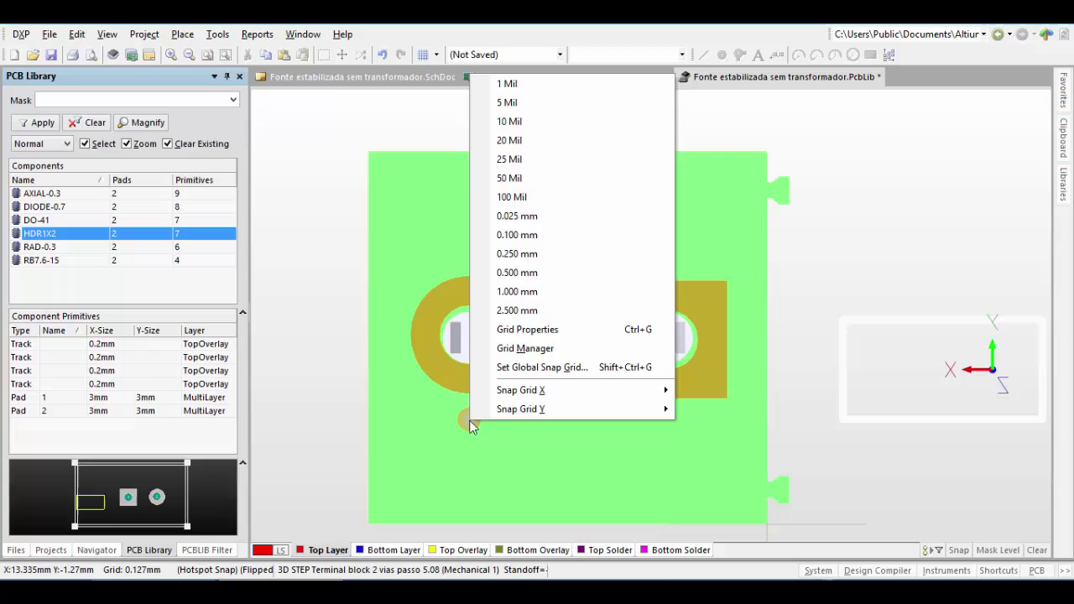
left_click(534, 240)
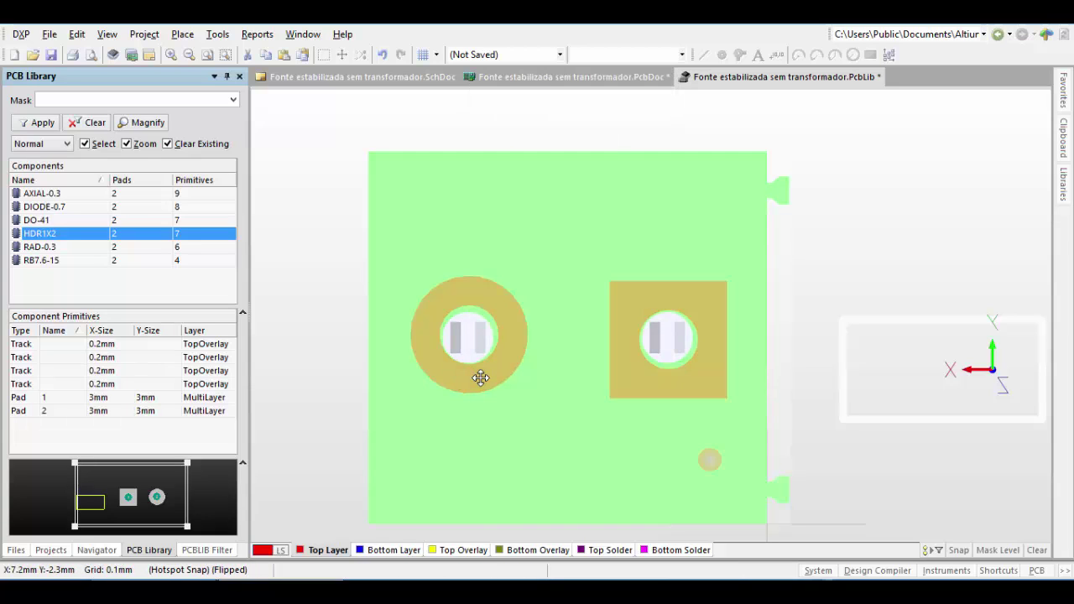
left_click_drag(504, 358, 468, 344)
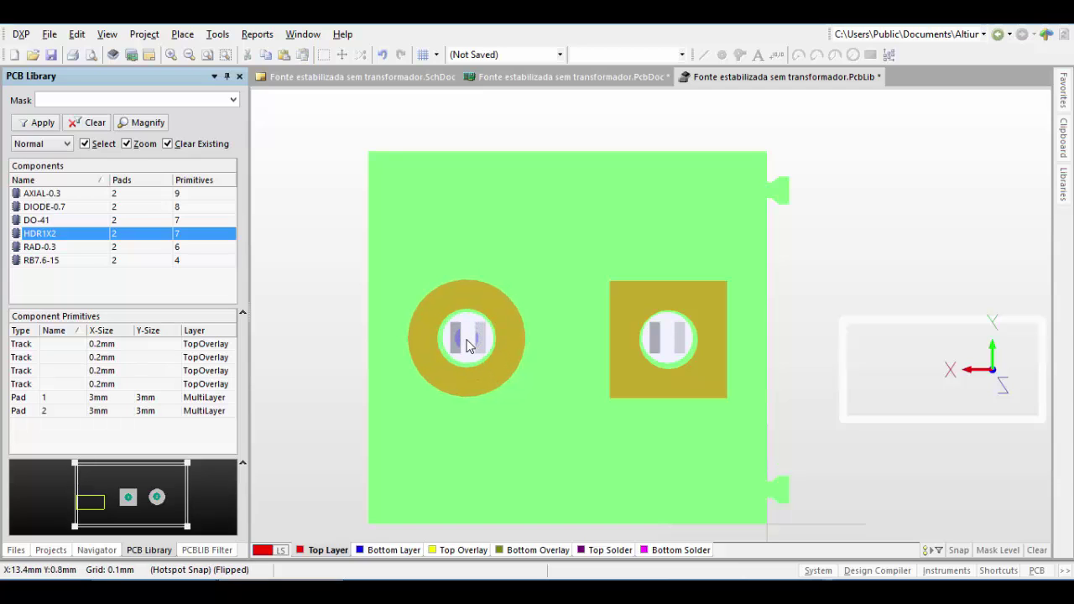
left_click(650, 386)
left_click_drag(671, 385, 669, 344)
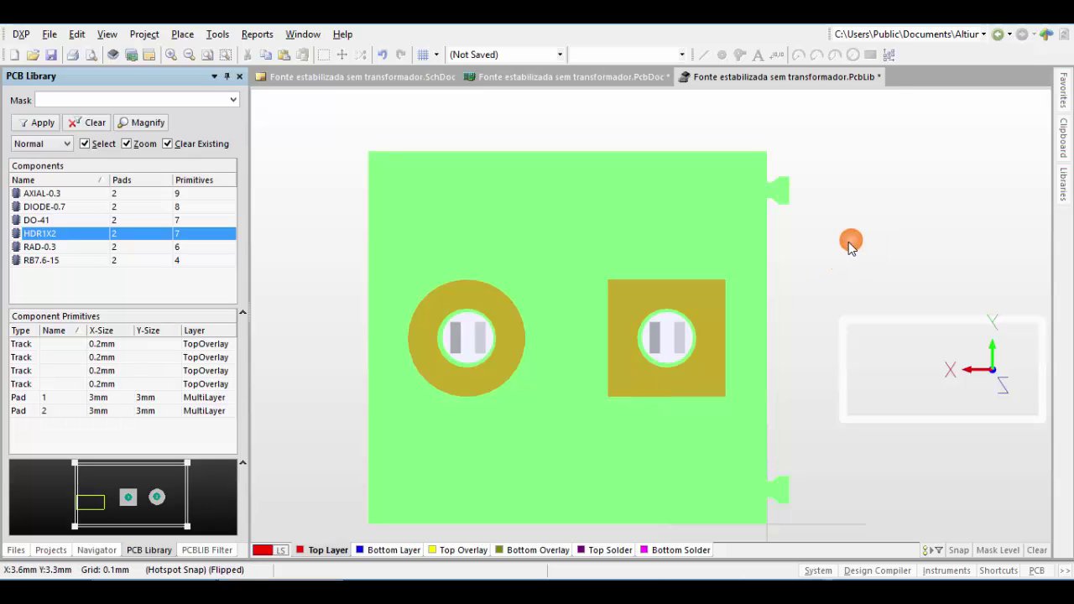
Set the terminal block body's standoff height to 0.5 mm so its base sits on top of the pads
right_click_drag(848, 242, 534, 255, "shift")
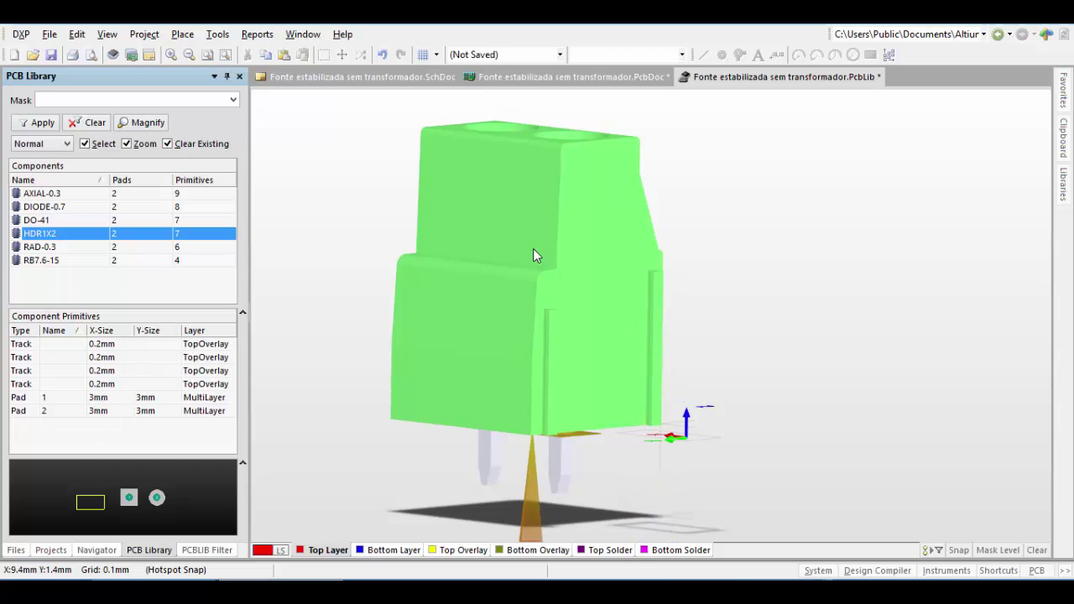
double_click(534, 250)
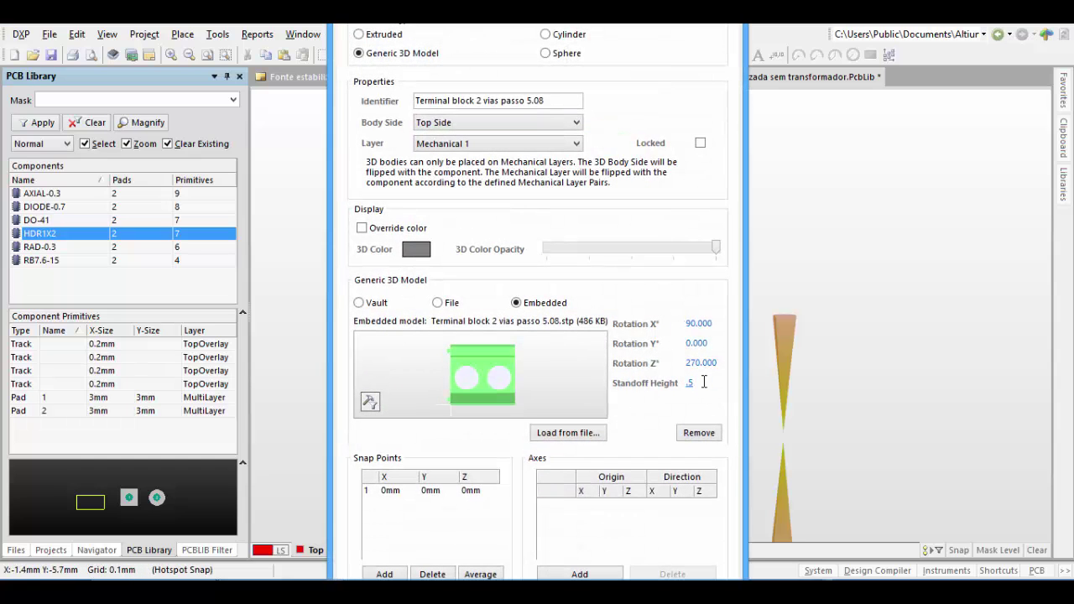
key("Return")
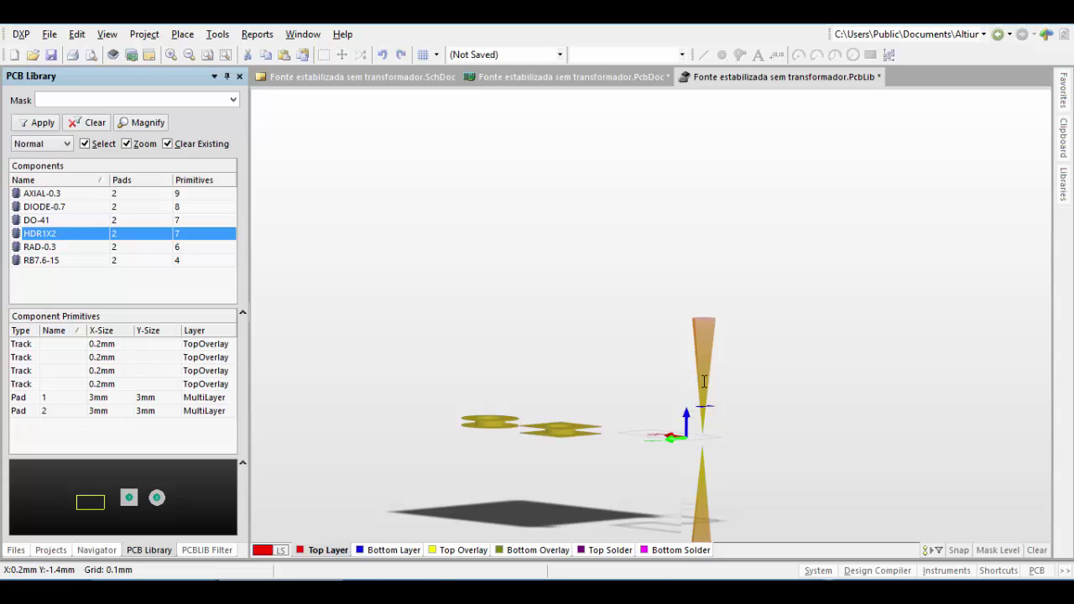
double_click(618, 321)
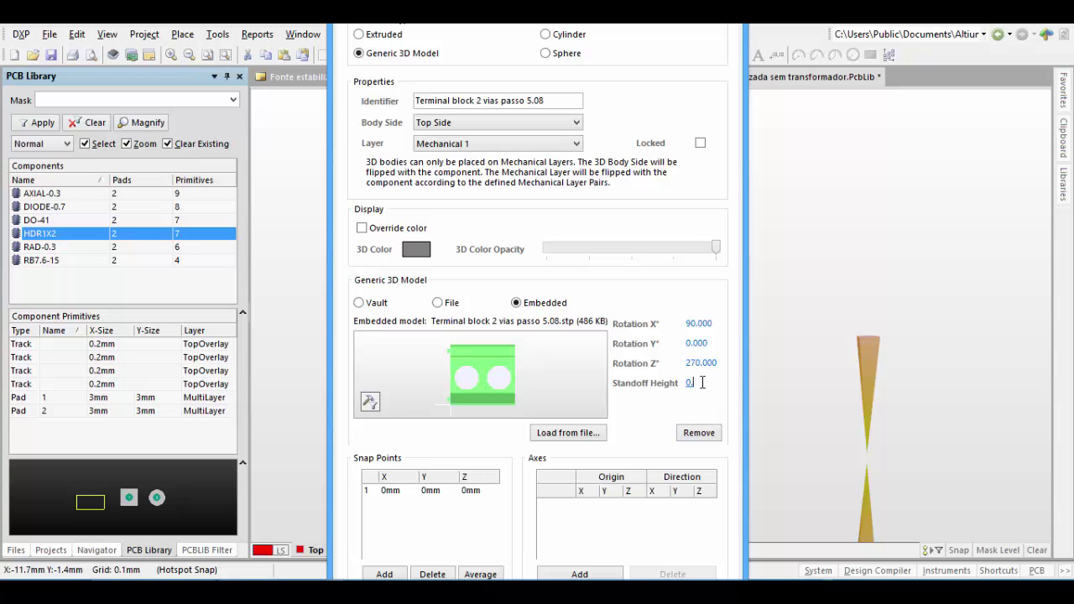
key("Return")
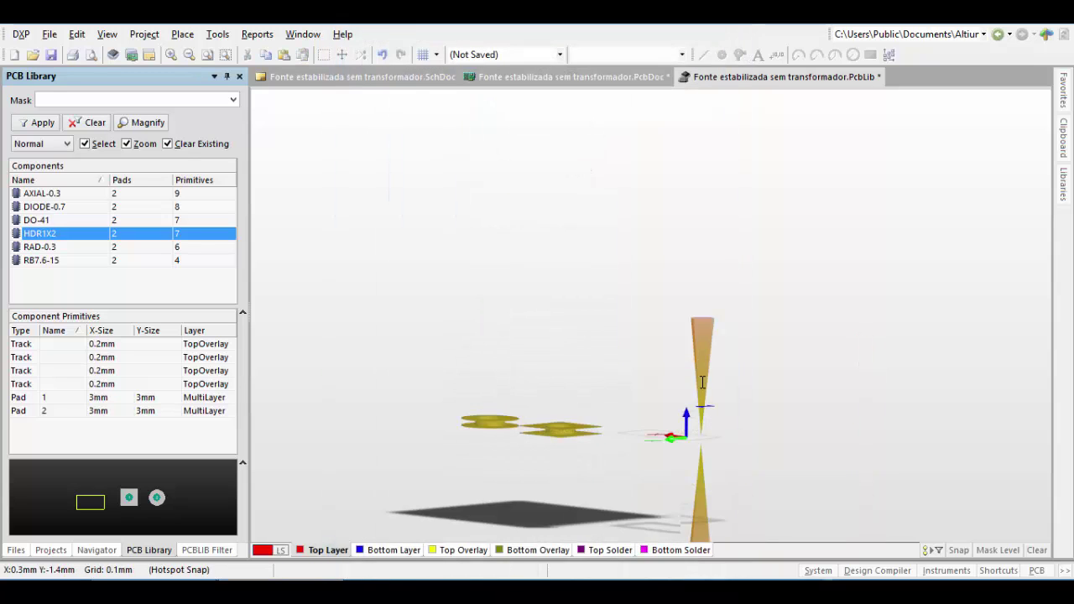
scroll(702, 384, "down", 2, "ctrl")
right_click_drag(702, 383, 695, 386, "shift")
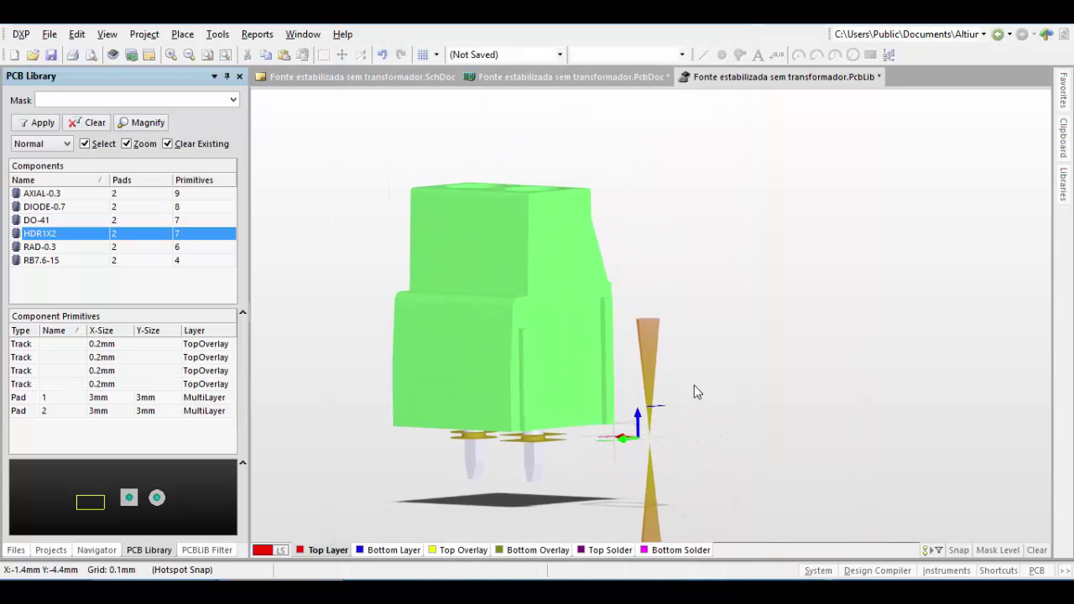
scroll(604, 374, "up", 2, "ctrl")
right_click_drag(604, 374, 629, 418, "shift")
In 2D, move the two vertical tracks of the yellow overlay outline onto the side edges of the terminal block body
key("2")
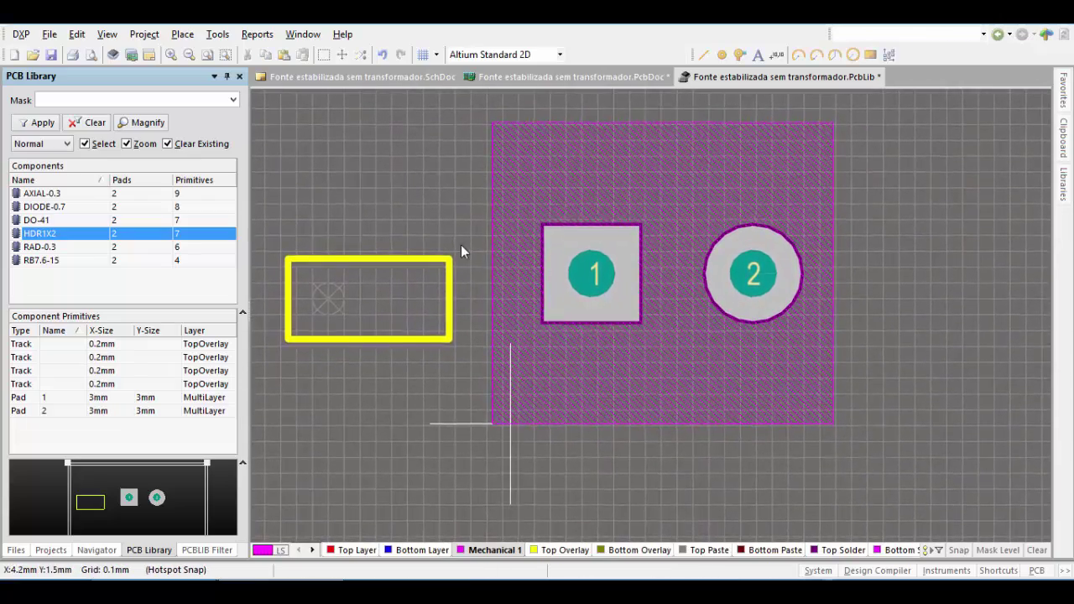
left_click(451, 278)
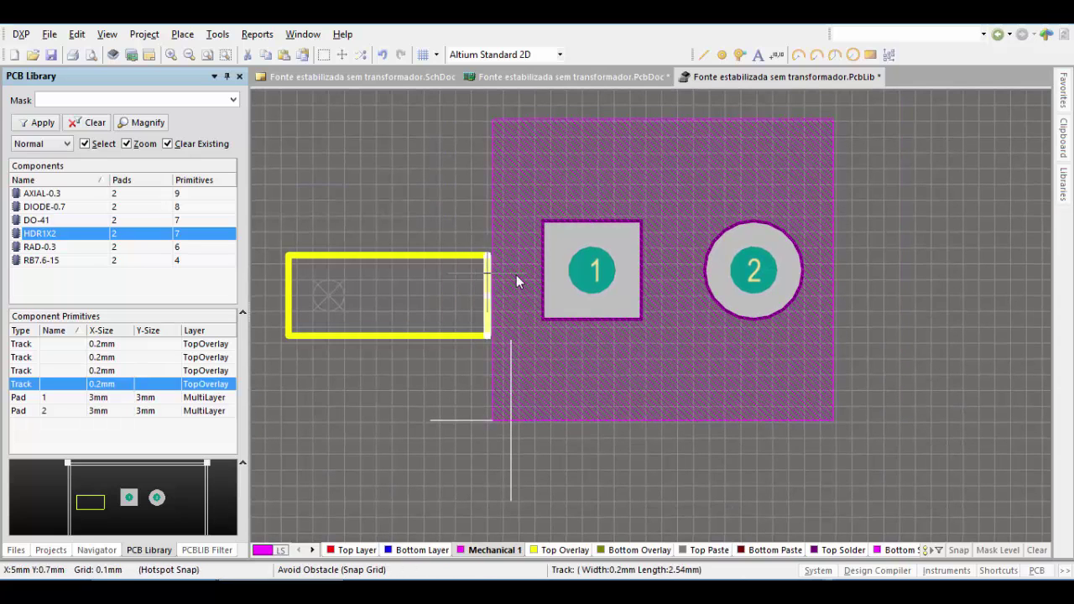
left_click_drag(518, 281, 784, 271)
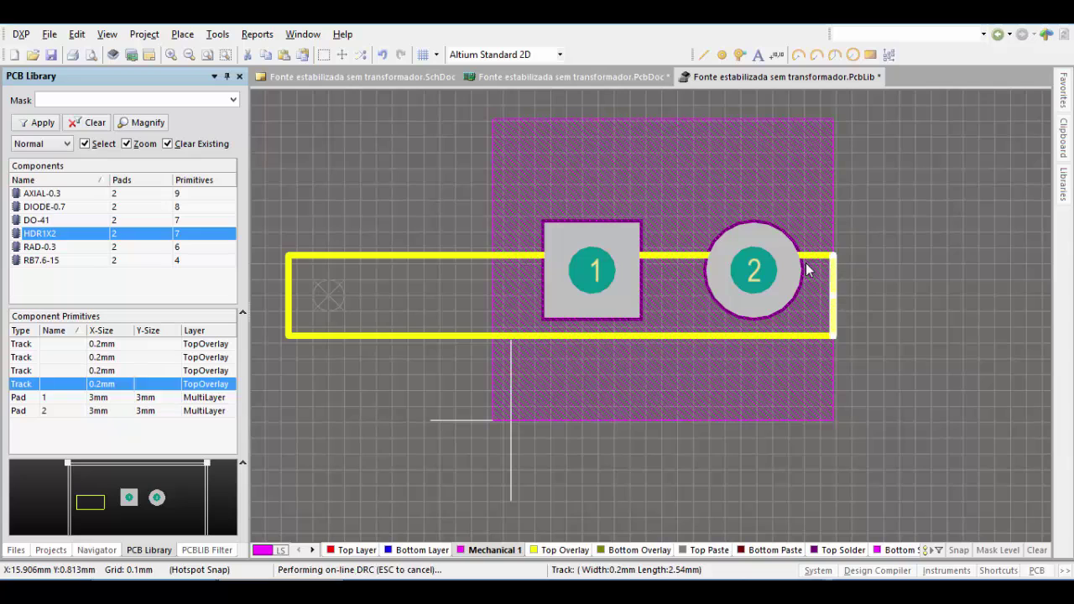
left_click(279, 311)
left_click(289, 291)
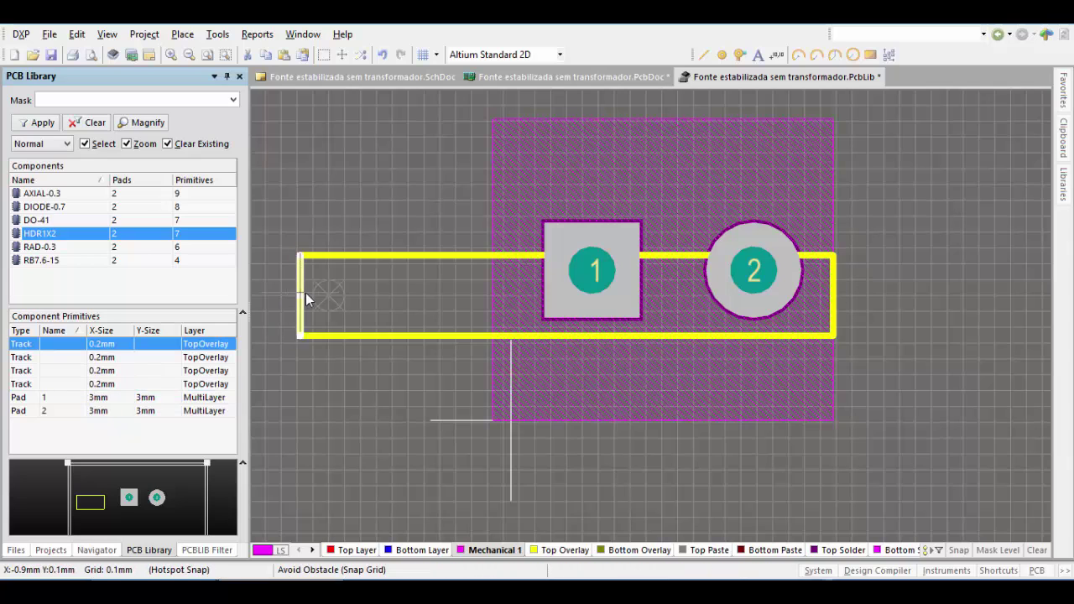
left_click_drag(305, 293, 493, 308)
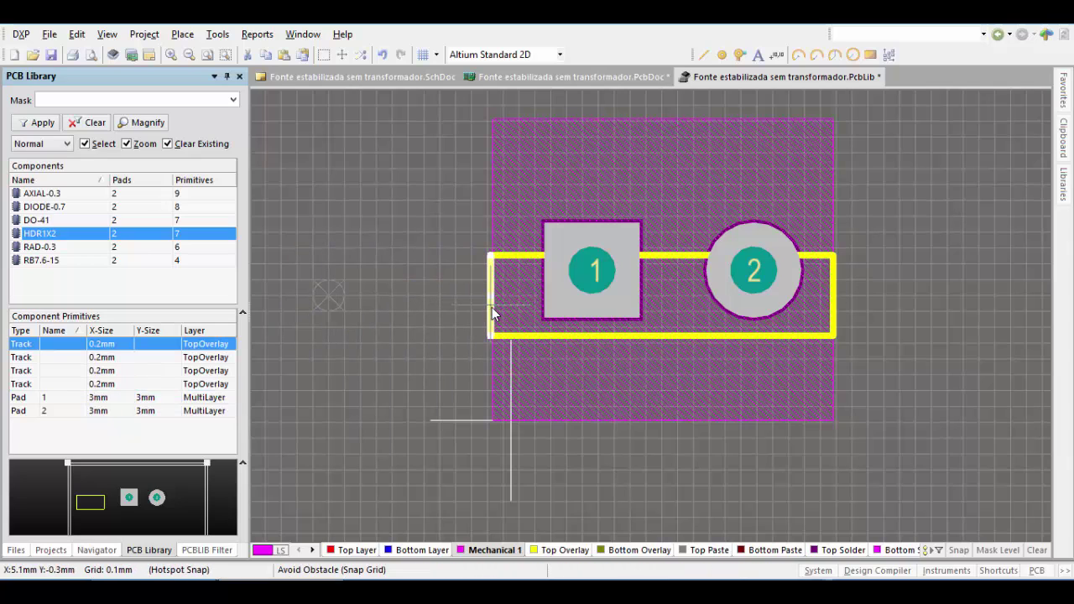
left_click_drag(493, 308, 492, 307)
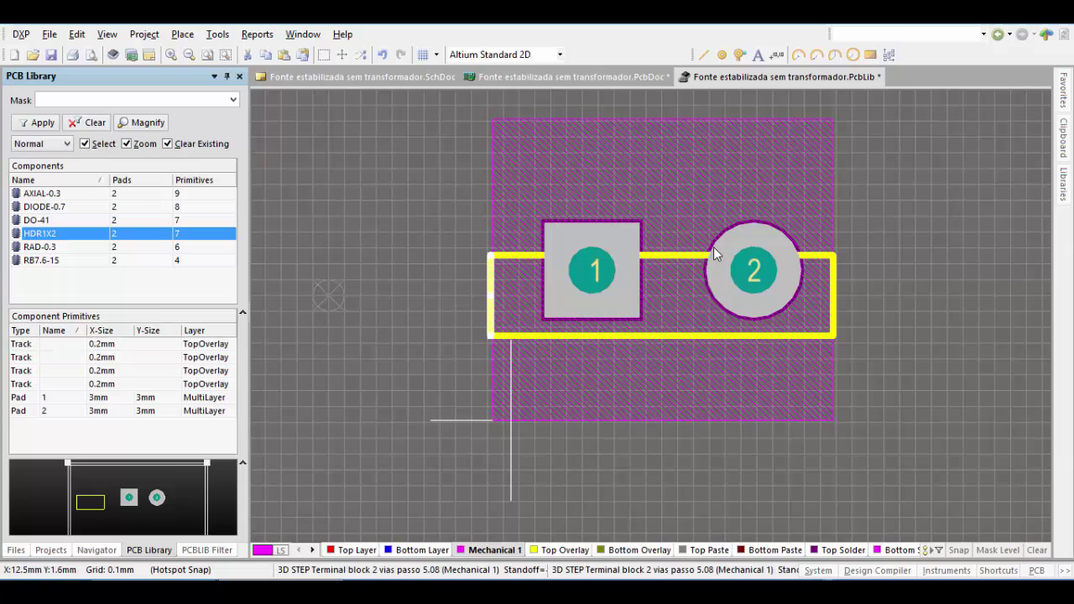
Move the two horizontal tracks of the yellow overlay outline onto the upper and lower edges of the terminal block body
left_click(681, 262)
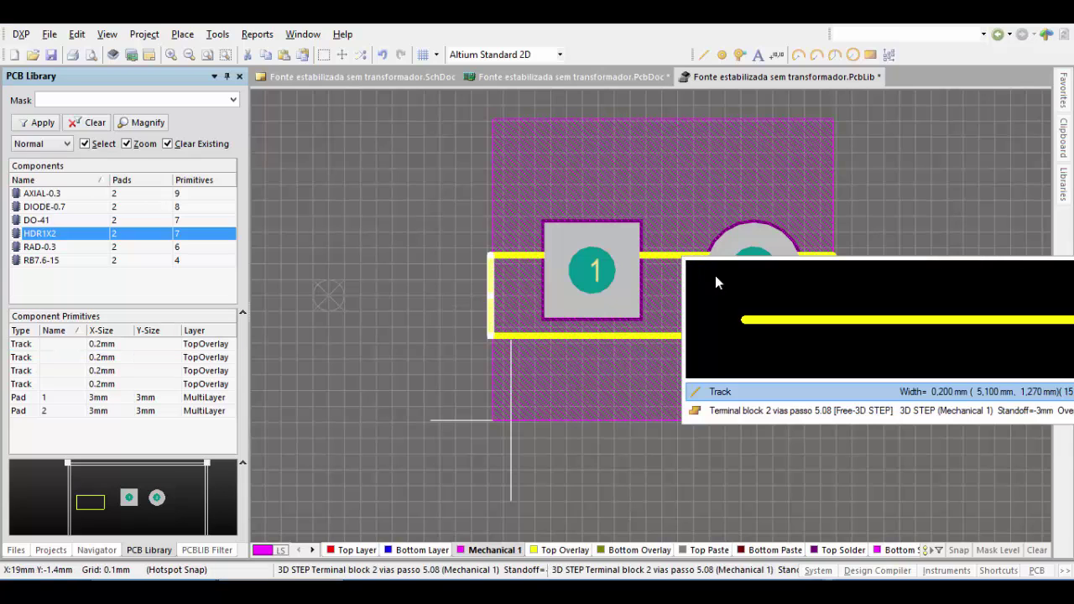
left_click(746, 396)
left_click_drag(680, 253, 671, 119)
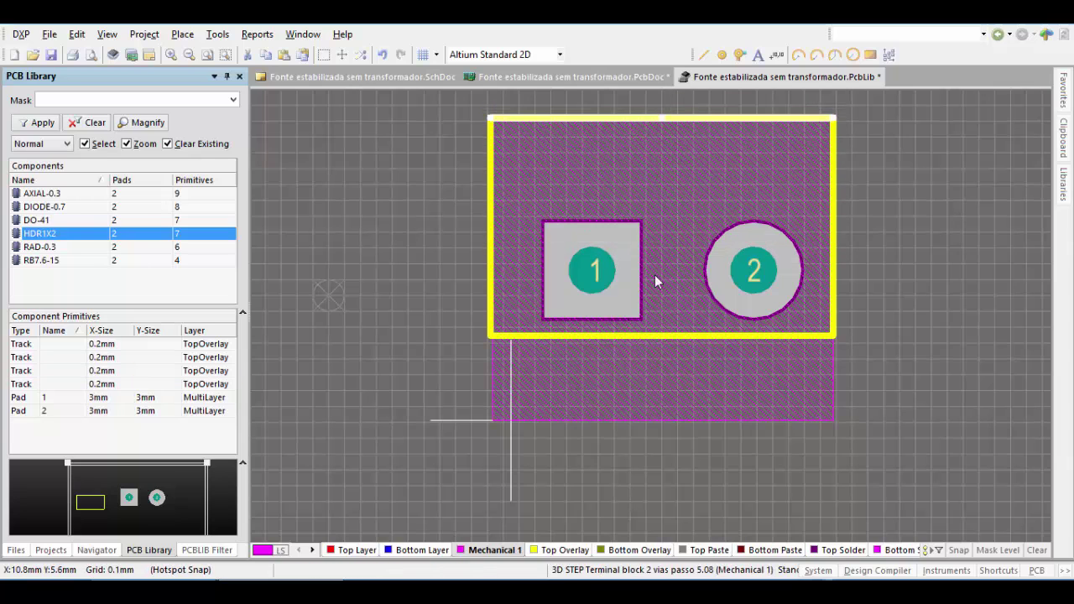
left_click(692, 335)
left_click(713, 305)
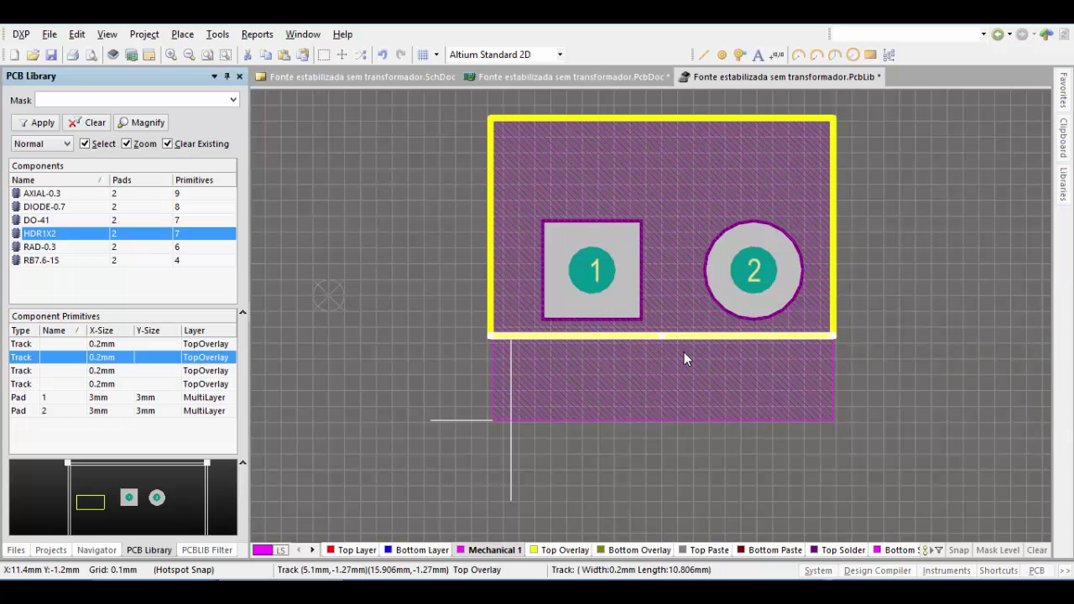
left_click_drag(683, 335, 679, 421)
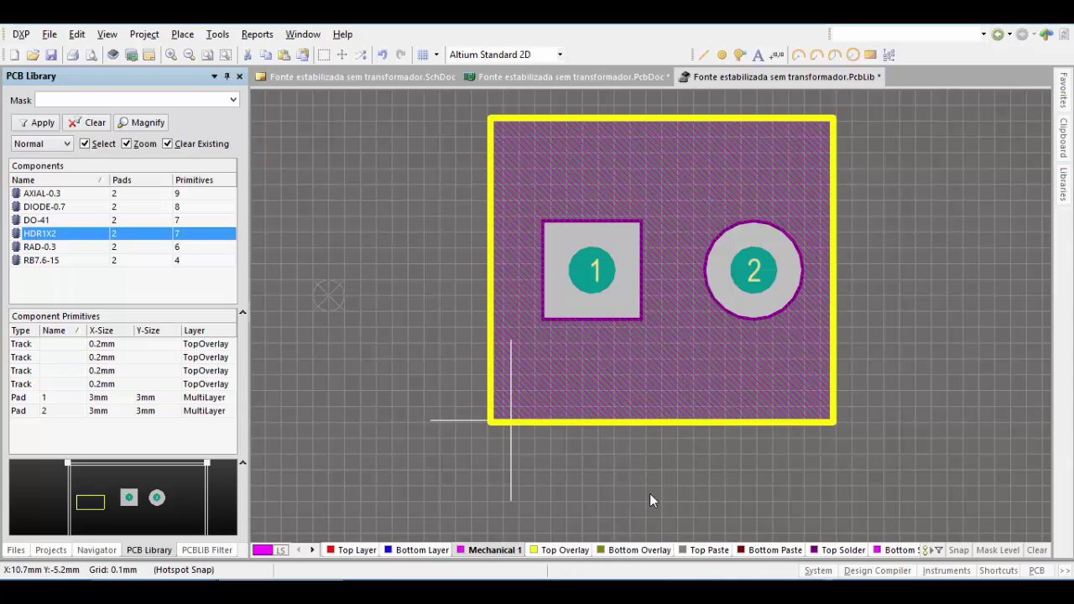
Set the HDR1X2 footprint's reference point to its center
scroll(355, 388, "down", 3, "ctrl")
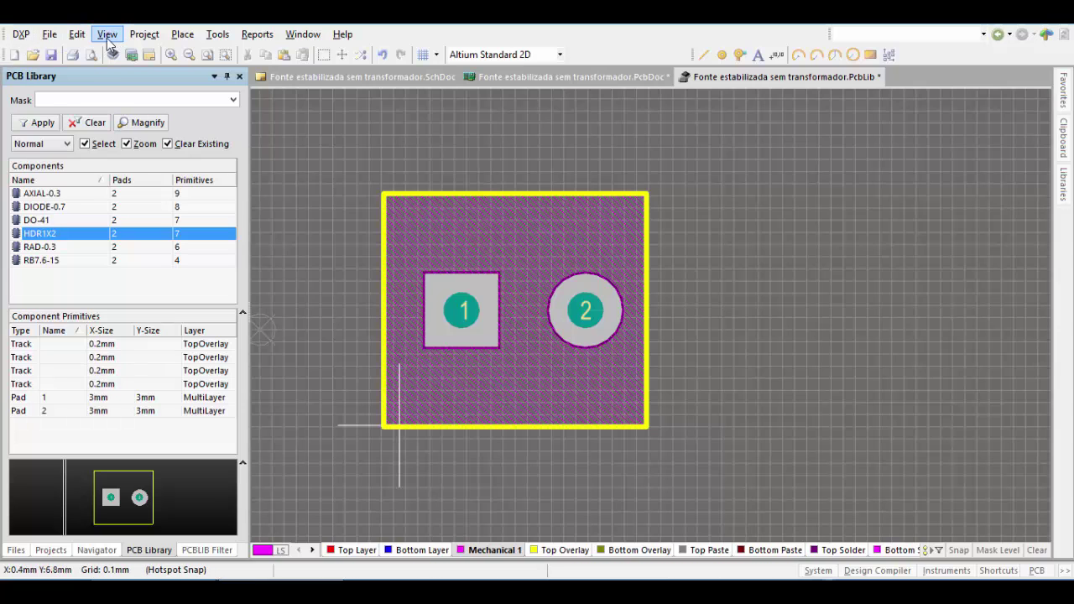
left_click(76, 33)
mouse_move(130, 414)
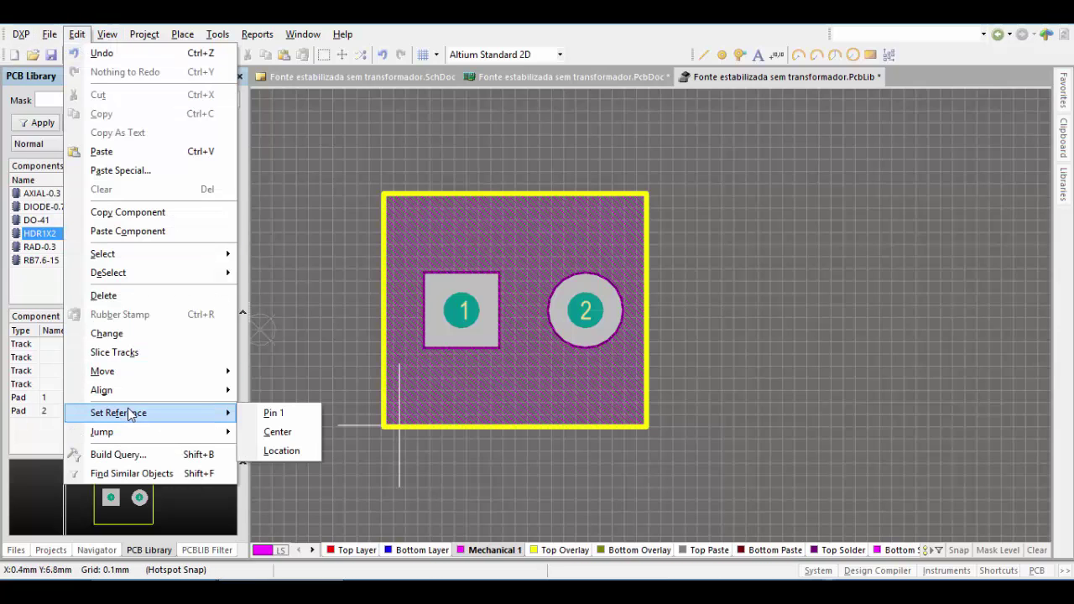
left_click(280, 439)
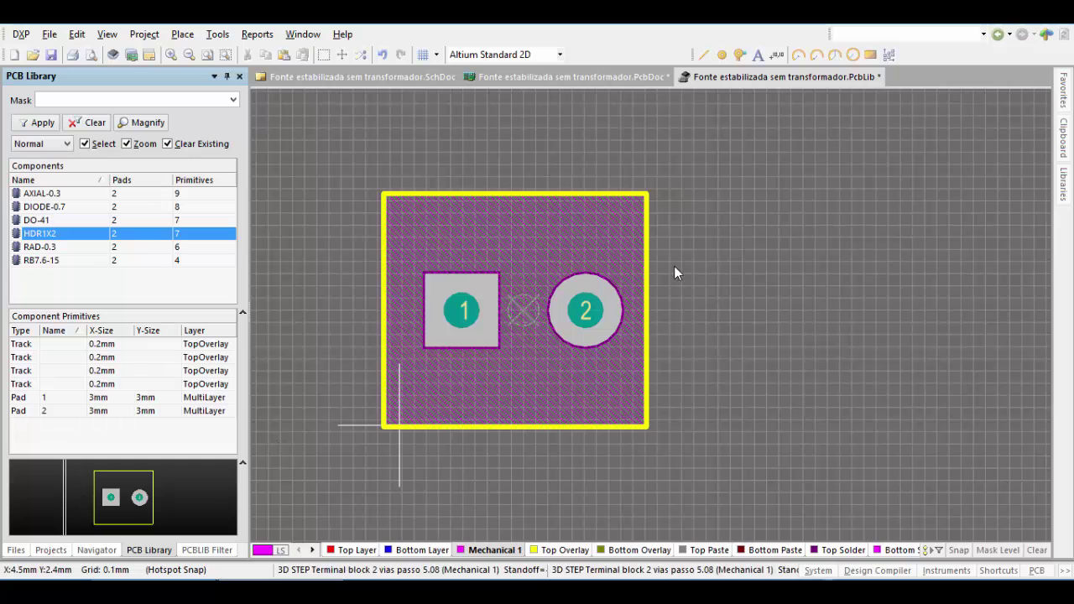
Show the terminal block footprint in 3D and save the PCB library
scroll(718, 374, "down", 2, "ctrl")
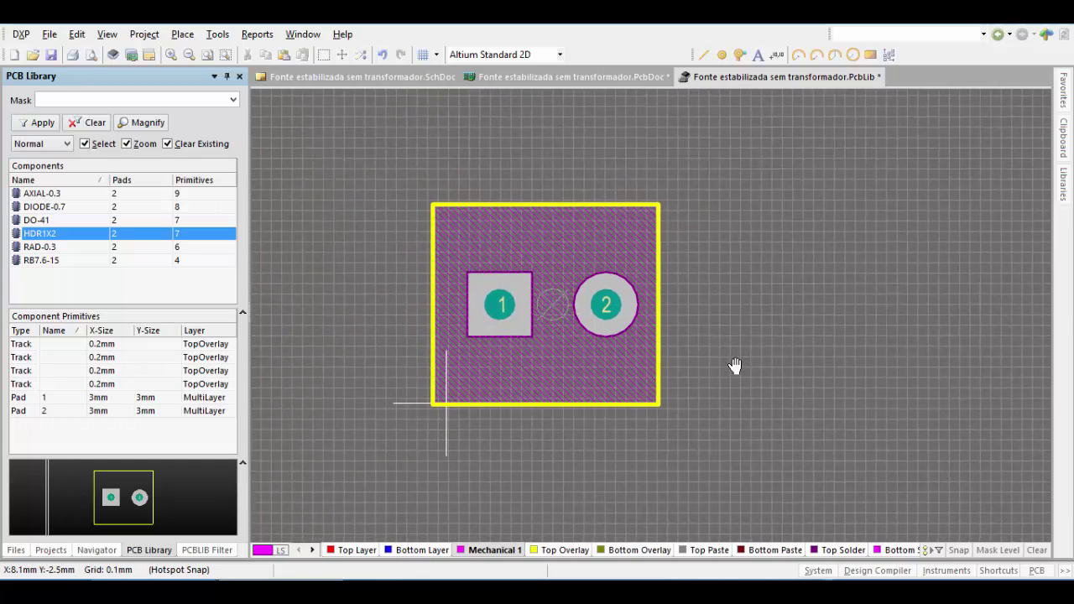
key("3")
right_click_drag(693, 366, 672, 371, "shift")
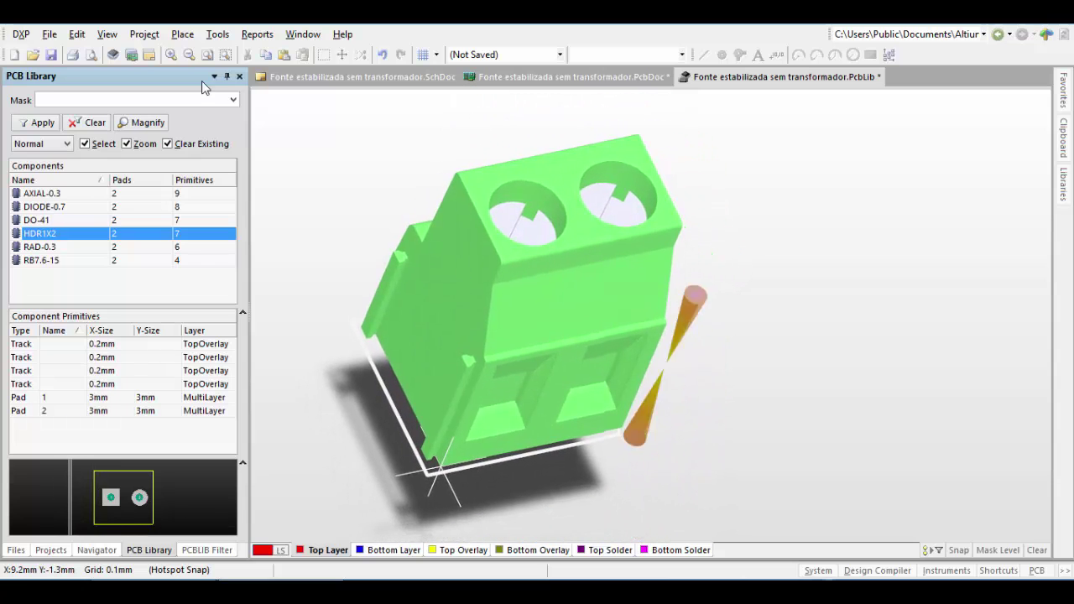
left_click(52, 56)
right_click_drag(554, 330, 735, 311)
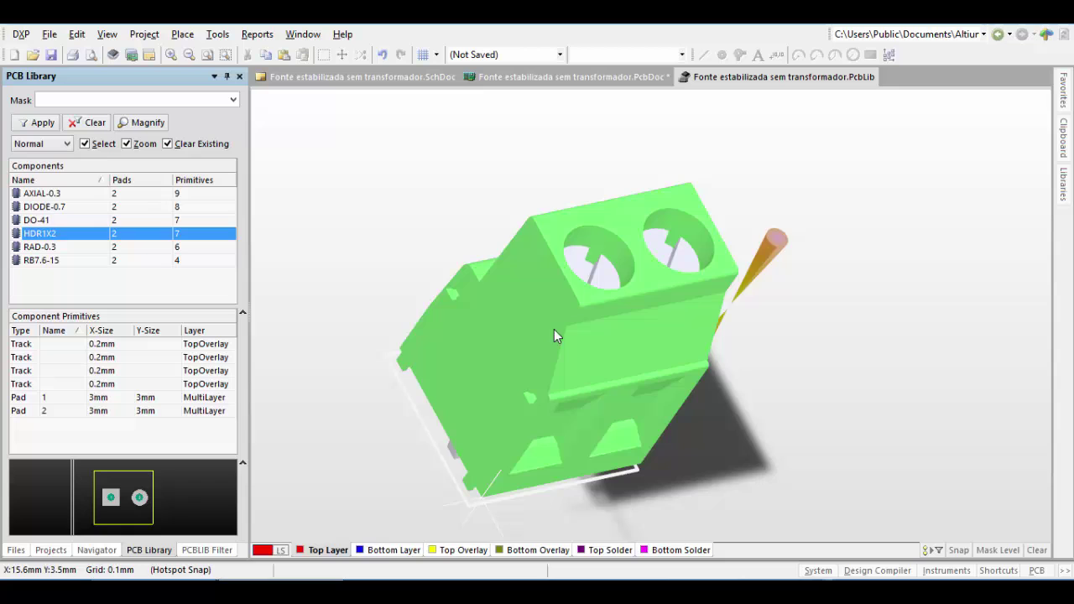
Update the PCB with the current HDR1X2 footprint, keeping the default update options, and switch to the Fonte estabilizada sem transformador.PcbDoc board
left_click(217, 33)
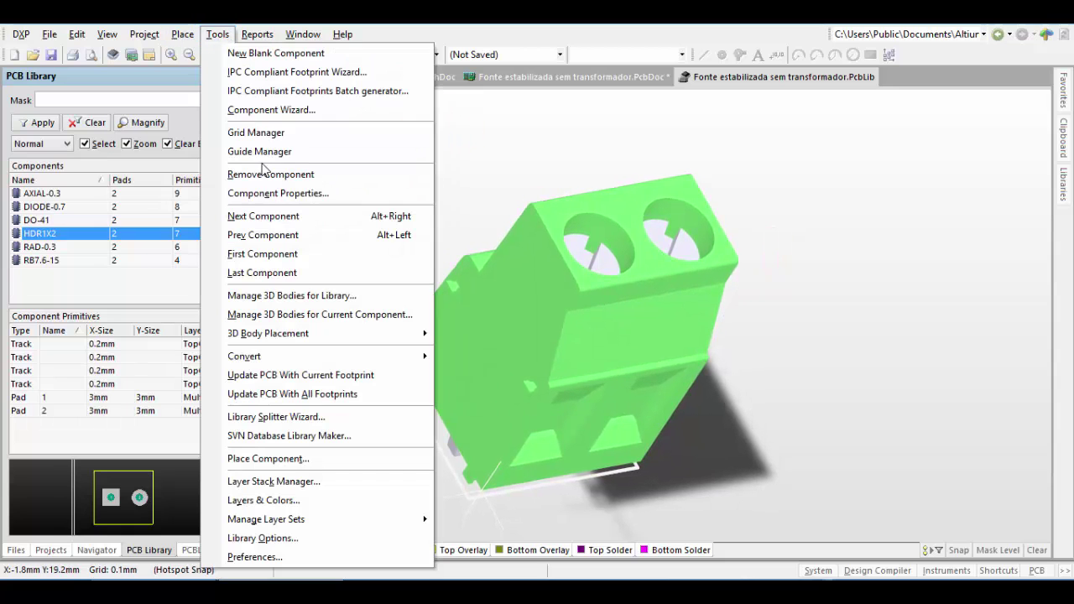
left_click(348, 380)
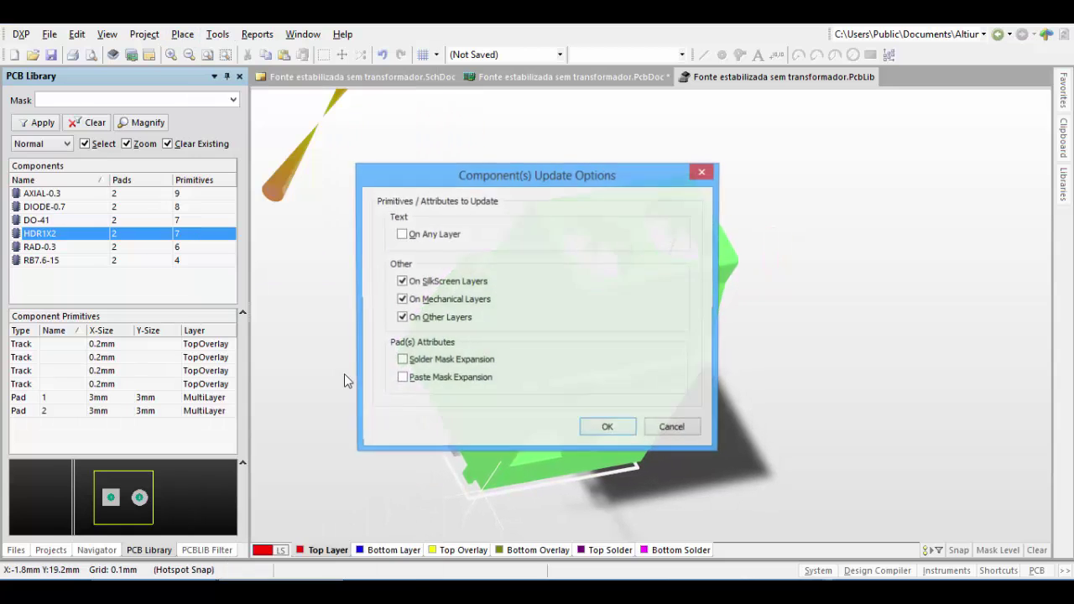
left_click(606, 429)
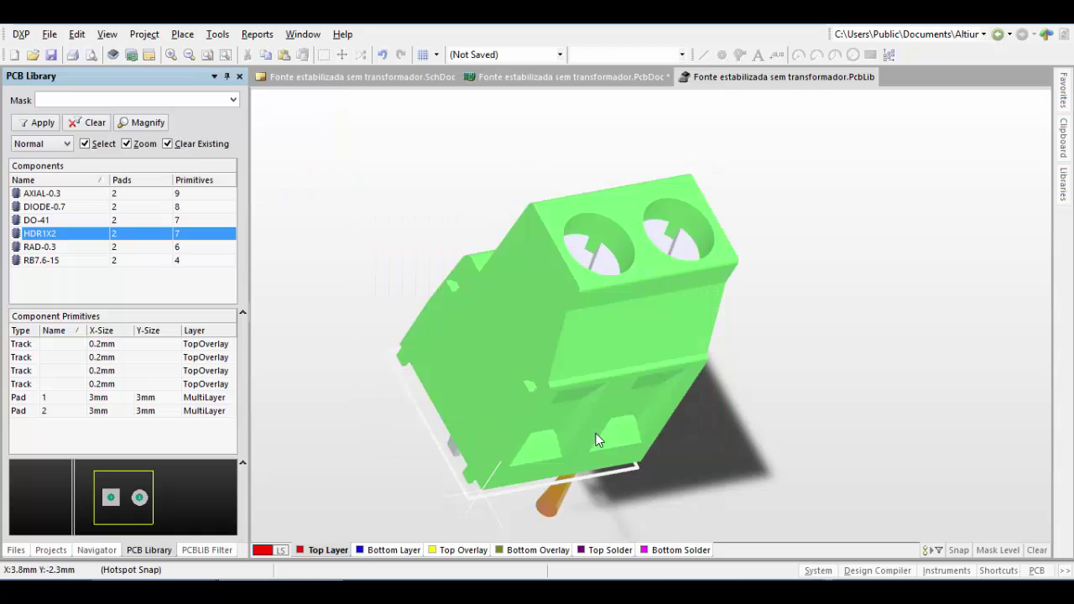
left_click(559, 79)
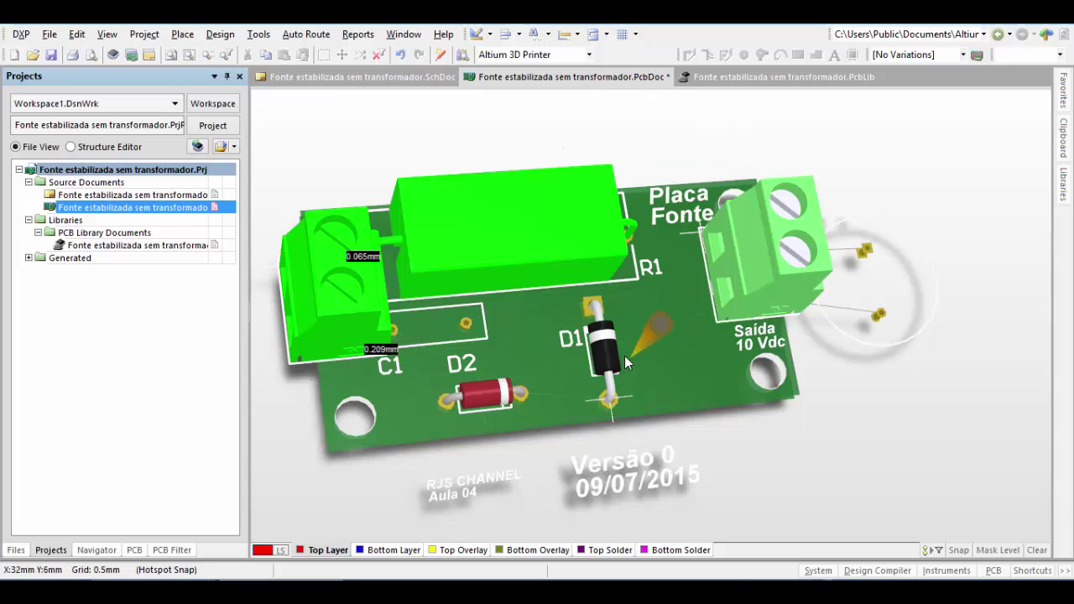
Examine the updated board in 3D, especially the clearance between the terminal block beside C1 and resistor R1's lead
right_click_drag(624, 355, 436, 305, "shift")
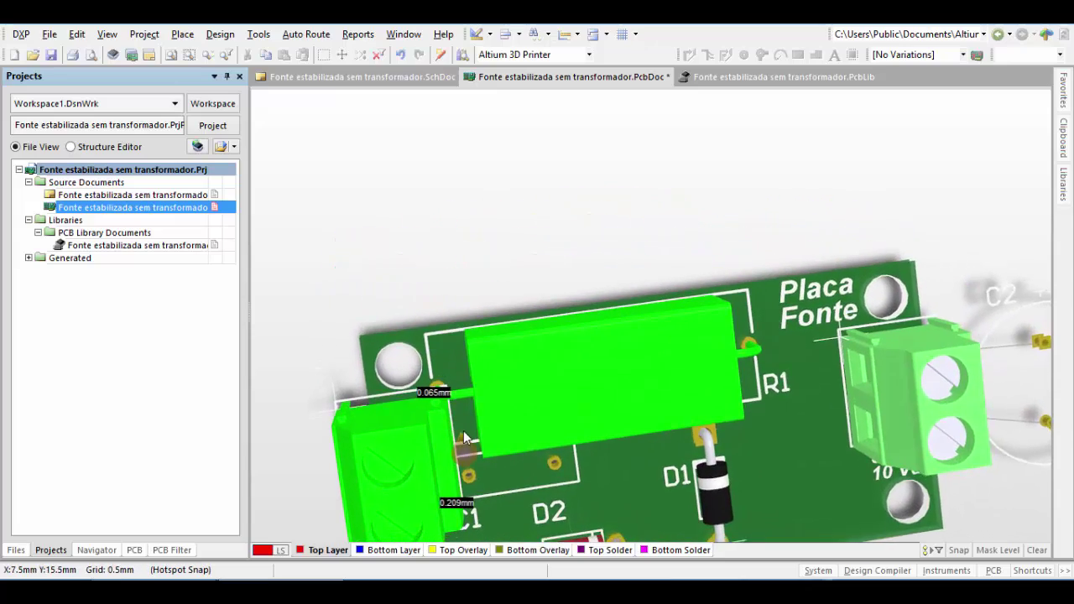
scroll(462, 409, "up", 5, "ctrl")
scroll(529, 408, "up", 2, "ctrl")
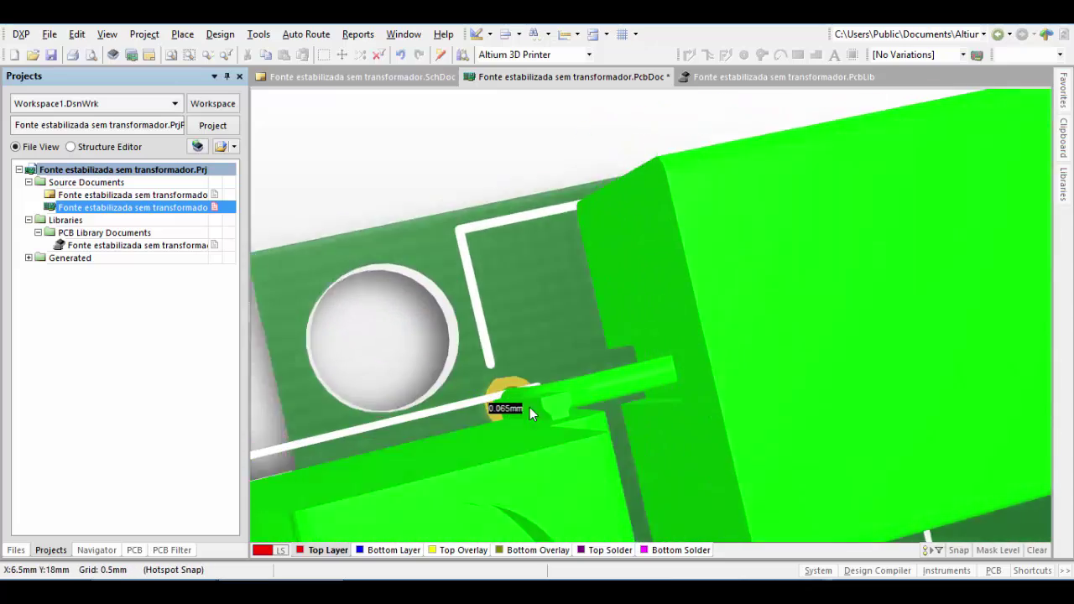
scroll(583, 414, "up", 3, "ctrl")
right_click_drag(584, 399, 777, 304, "shift")
scroll(414, 304, "down", 6, "ctrl")
right_click_drag(666, 358, 661, 323, "shift")
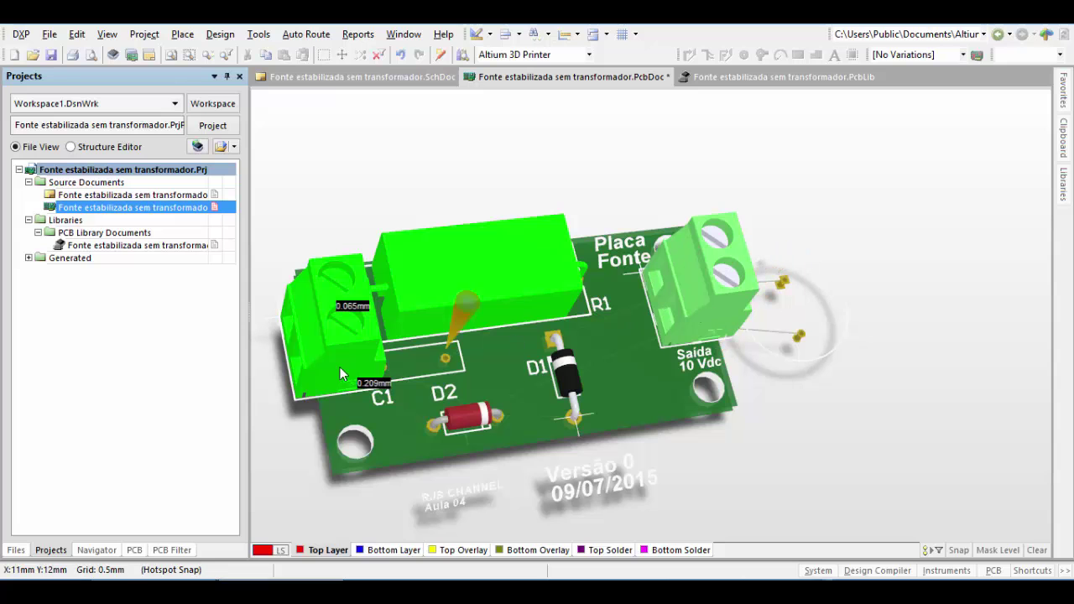
right_click_drag(679, 328, 726, 328, "shift")
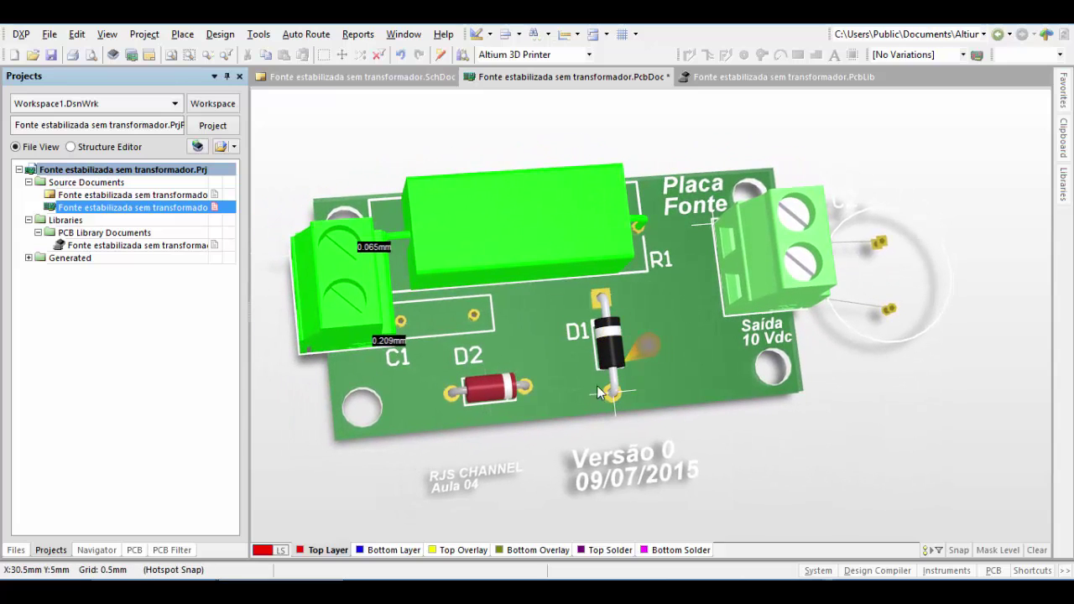
Return to the PCB library and open the RAD-0.3 capacitor footprint in a straight top-down 3D view
left_click(272, 495)
left_click(742, 77)
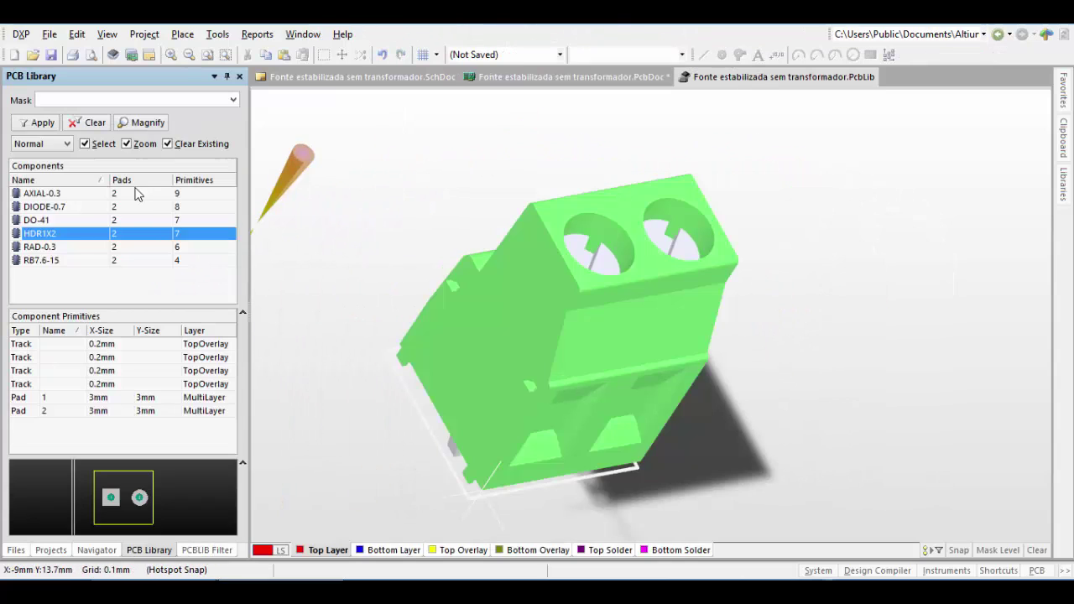
left_click(42, 247)
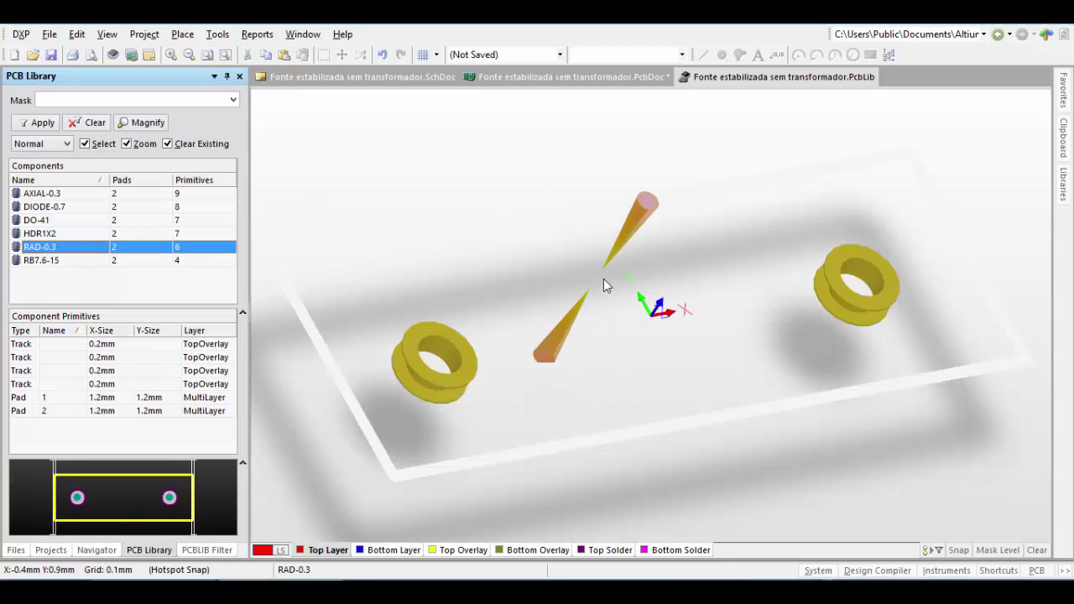
scroll(609, 252, "down", 3, "ctrl")
key("0")
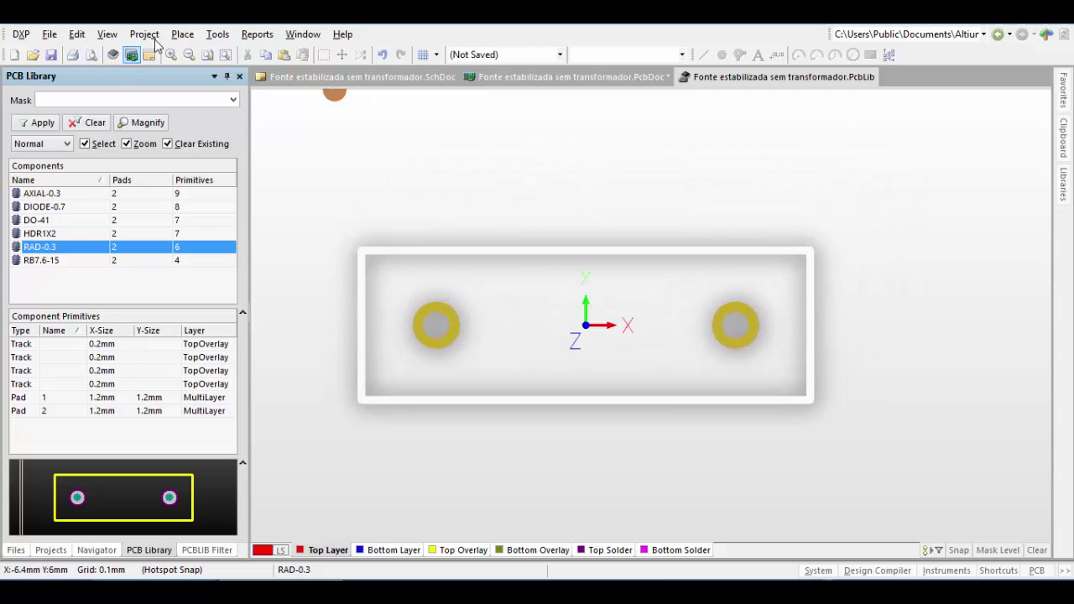
Embed Capacitor Pol 0.47uF 250V.step as a generic 3D body with Z rotation 180 and place it beside the RAD-0.3 footprint
left_click(182, 33)
left_click(238, 175)
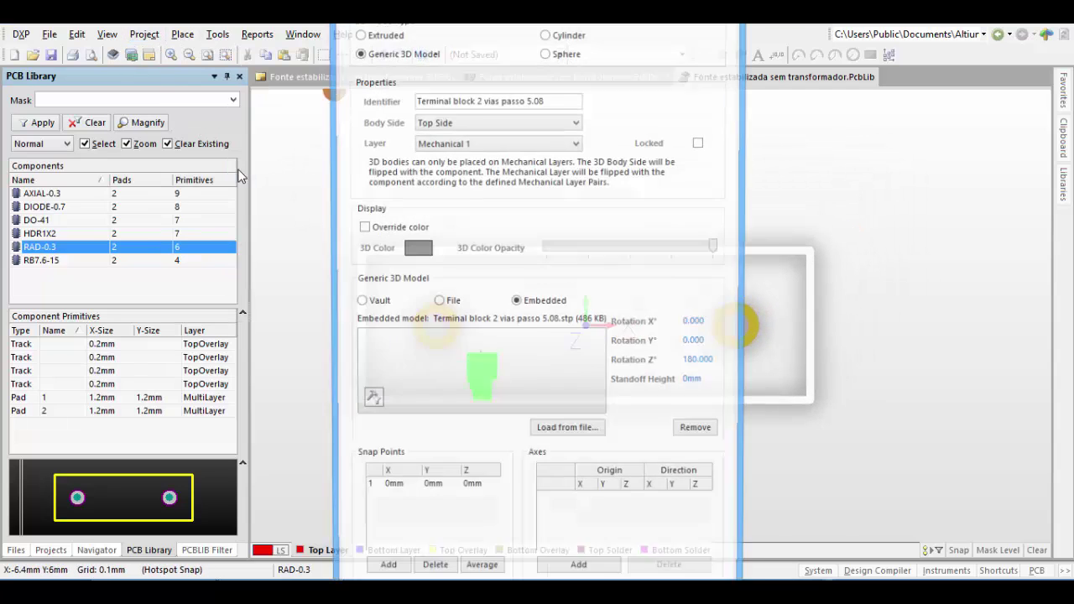
left_click(544, 433)
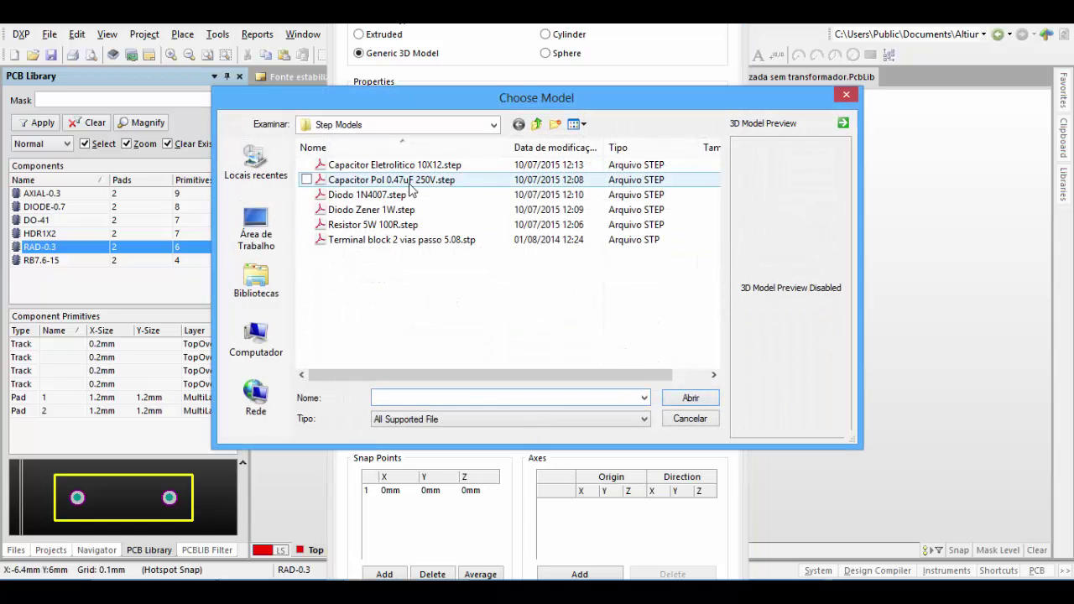
double_click(406, 181)
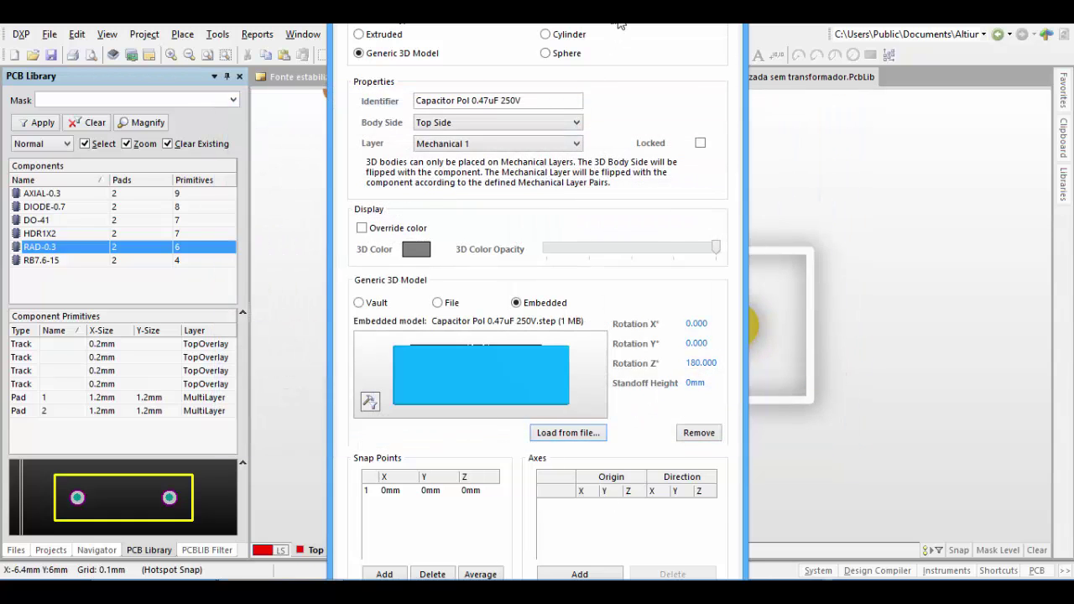
key("Return")
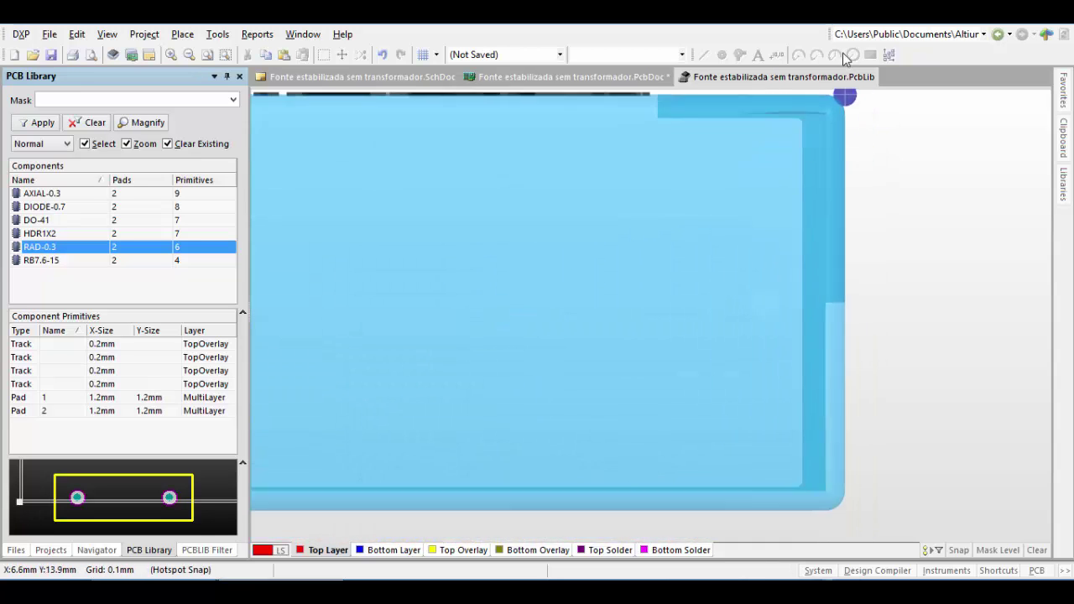
left_click(883, 164)
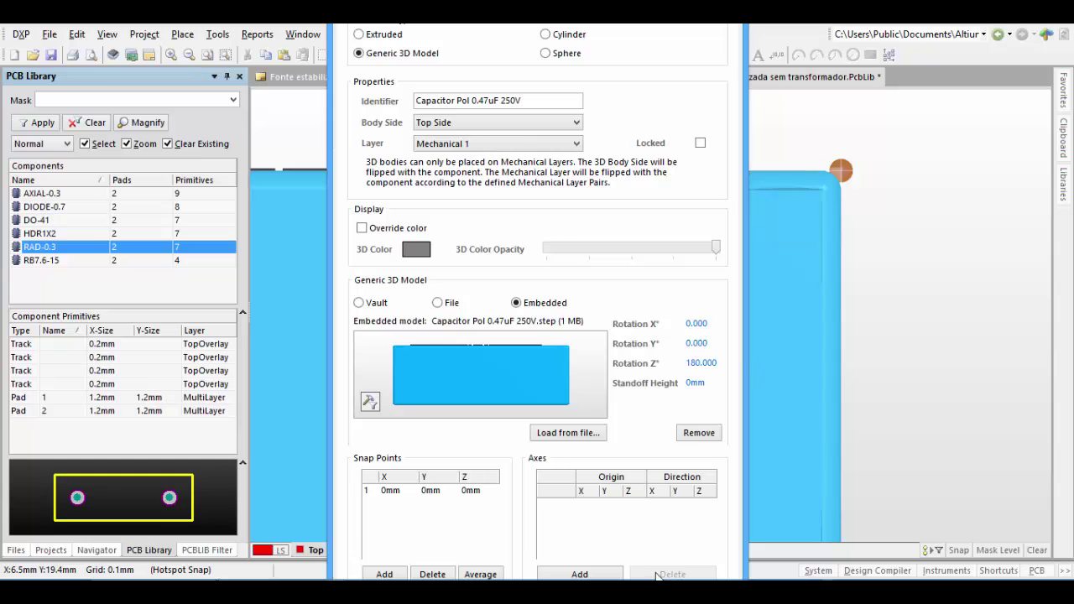
left_click(661, 588)
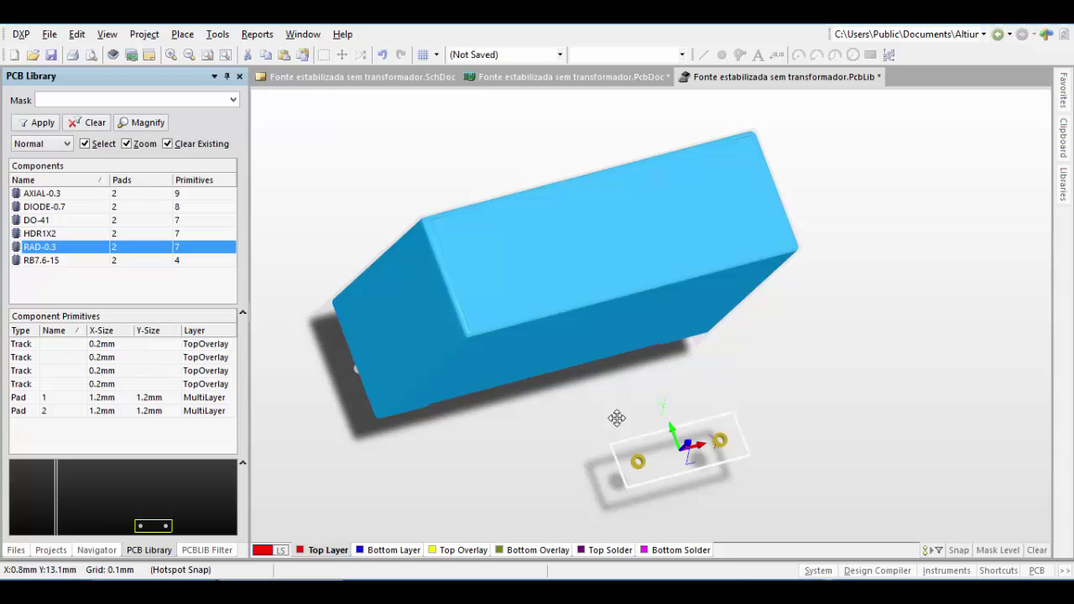
From the underside view, move the capacitor body over the RAD-0.3 footprint so it surrounds both pads
right_click_drag(617, 418, 617, 418, "shift")
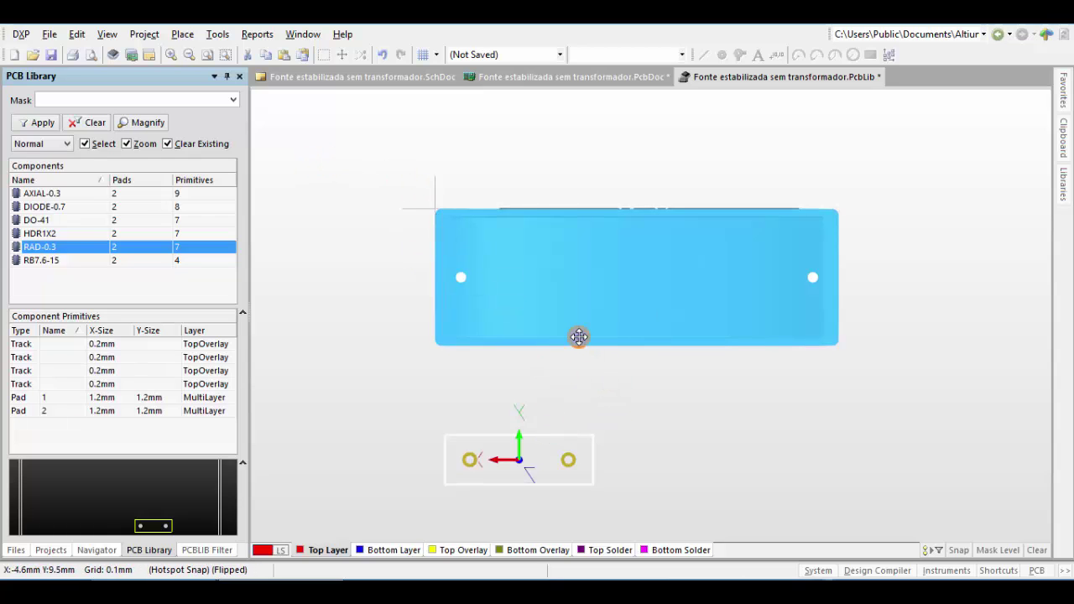
right_click_drag(549, 467, 548, 474, "shift")
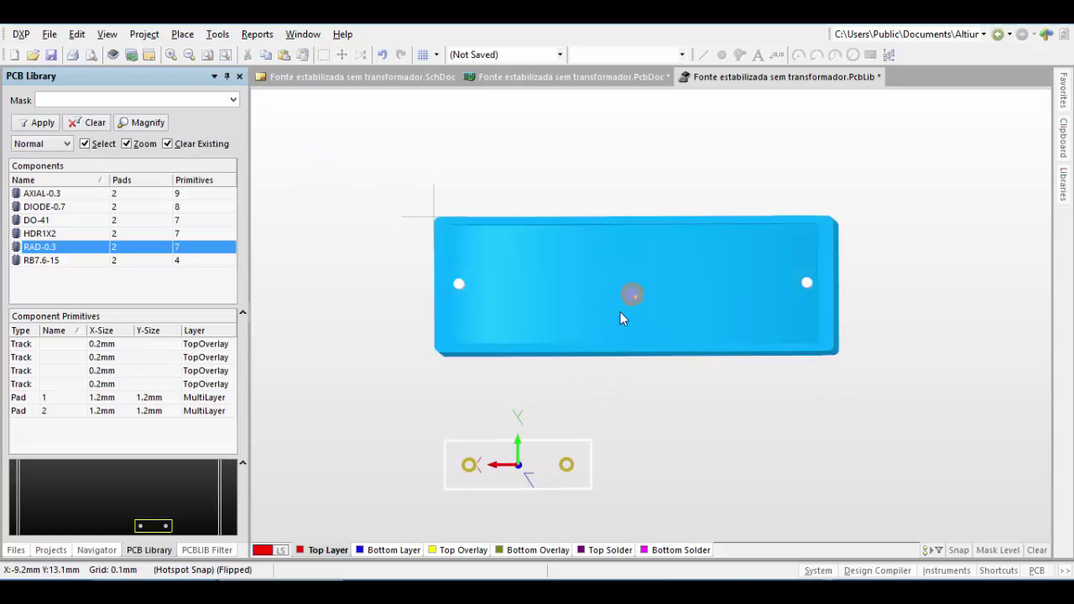
left_click_drag(621, 313, 515, 521)
right_click_drag(514, 521, 521, 511, "shift")
key("0")
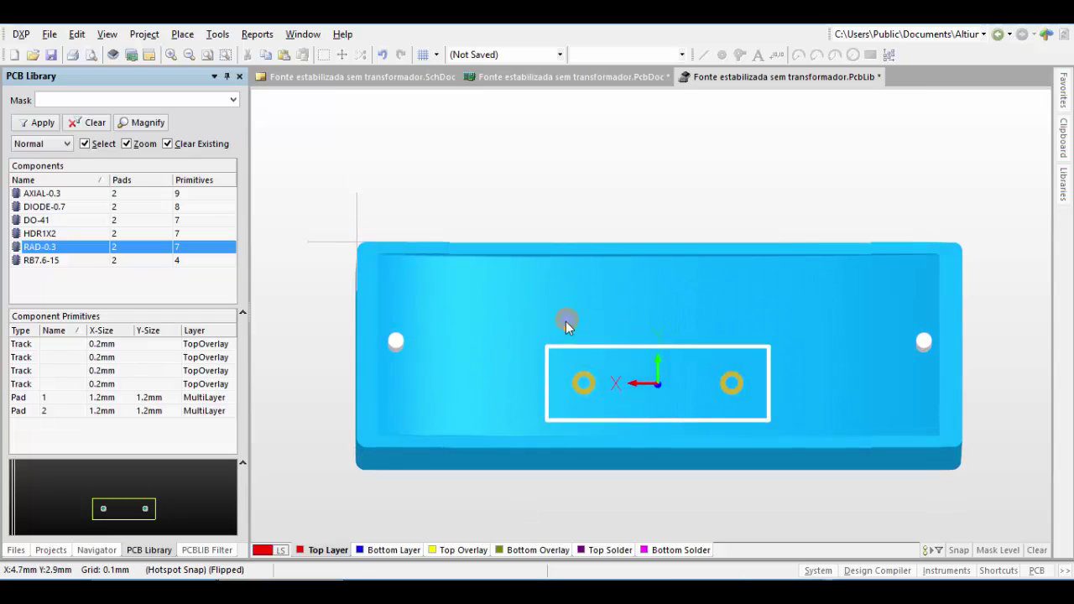
key("0")
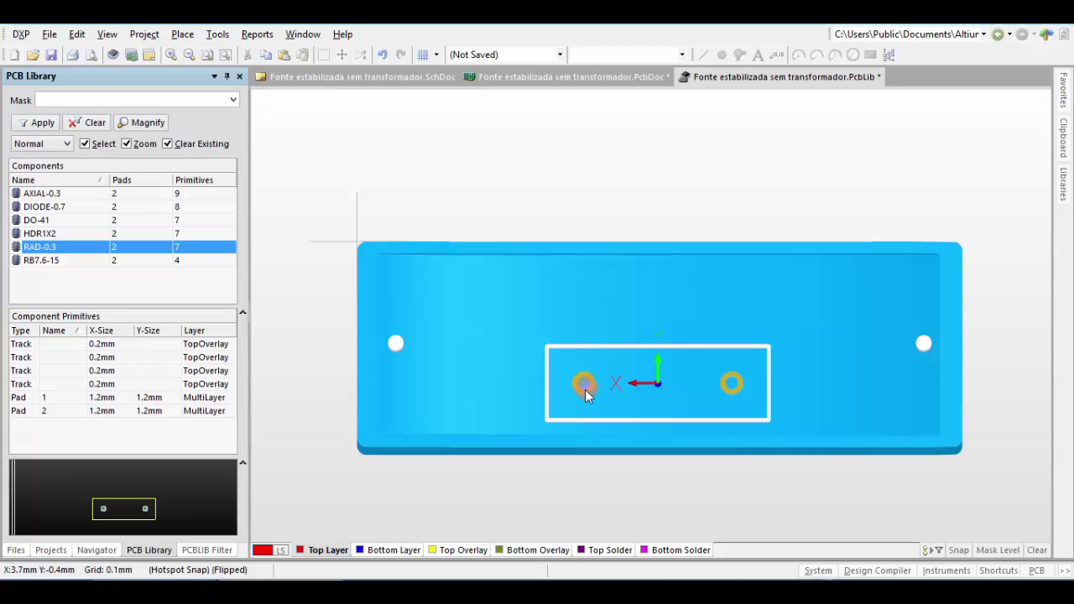
Nudge the capacitor body slightly and move the pad on the positive X side onto the capacitor's pin on that side
left_click(585, 390)
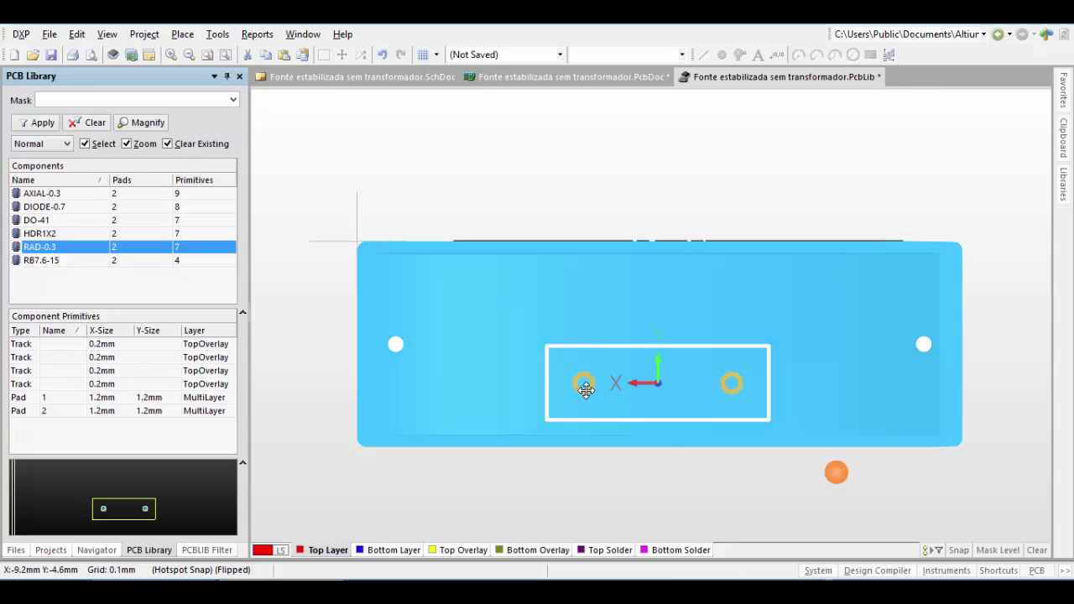
left_click_drag(585, 390, 616, 422)
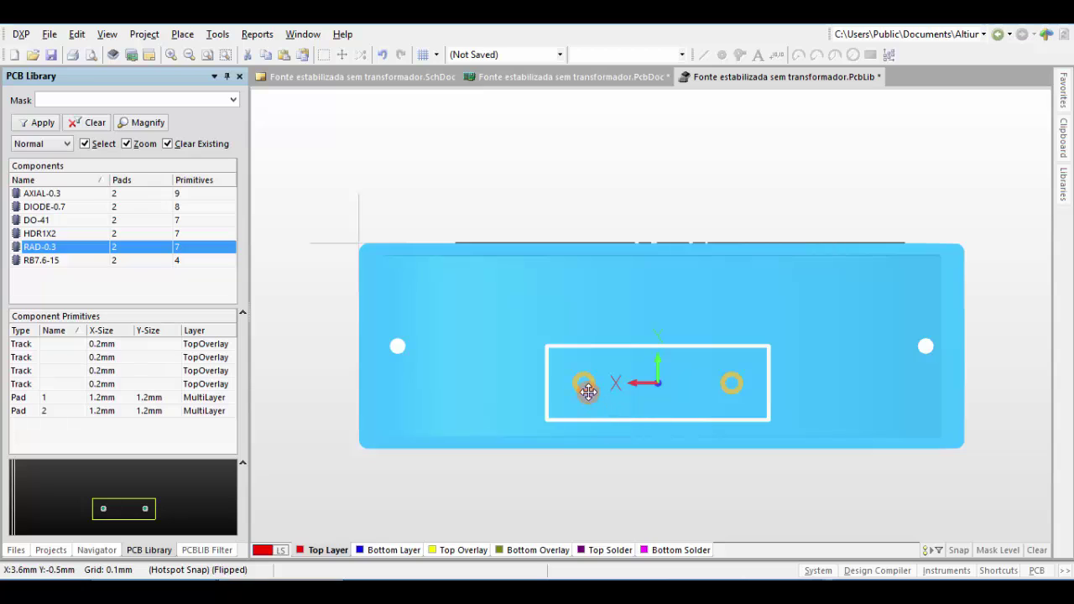
left_click_drag(588, 388, 396, 346)
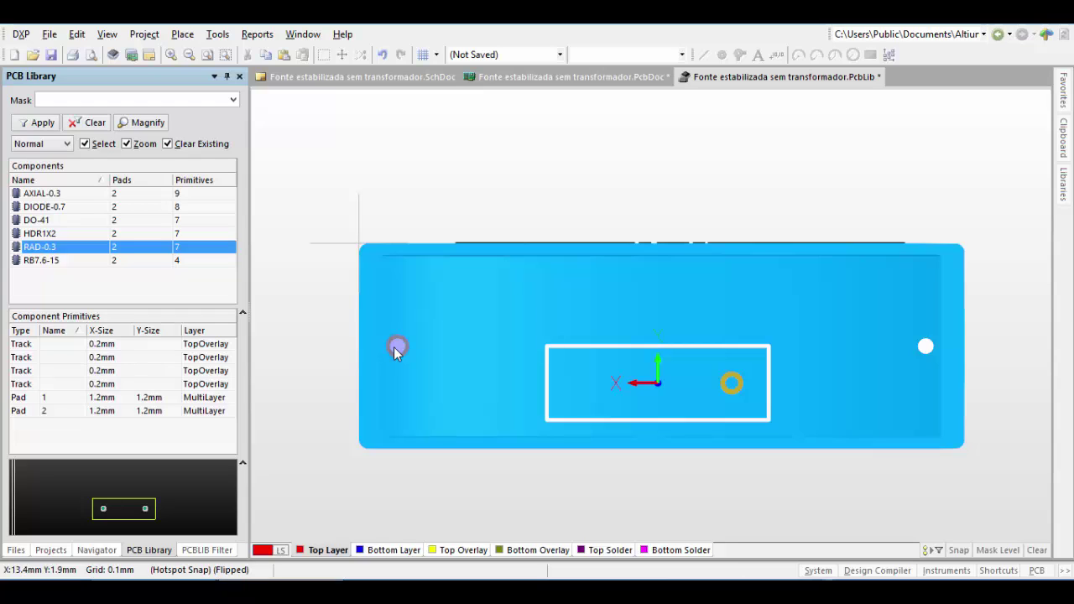
left_click(394, 346)
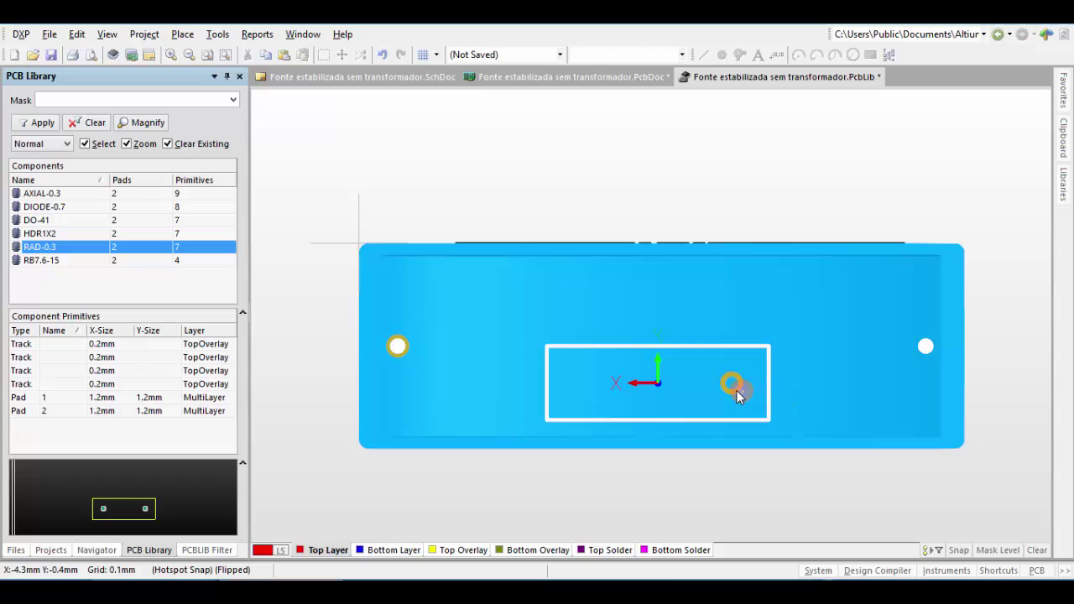
Move pad 1 onto the capacitor's pin on the negative X side and return the footprint to the 2D top view
left_click(925, 345)
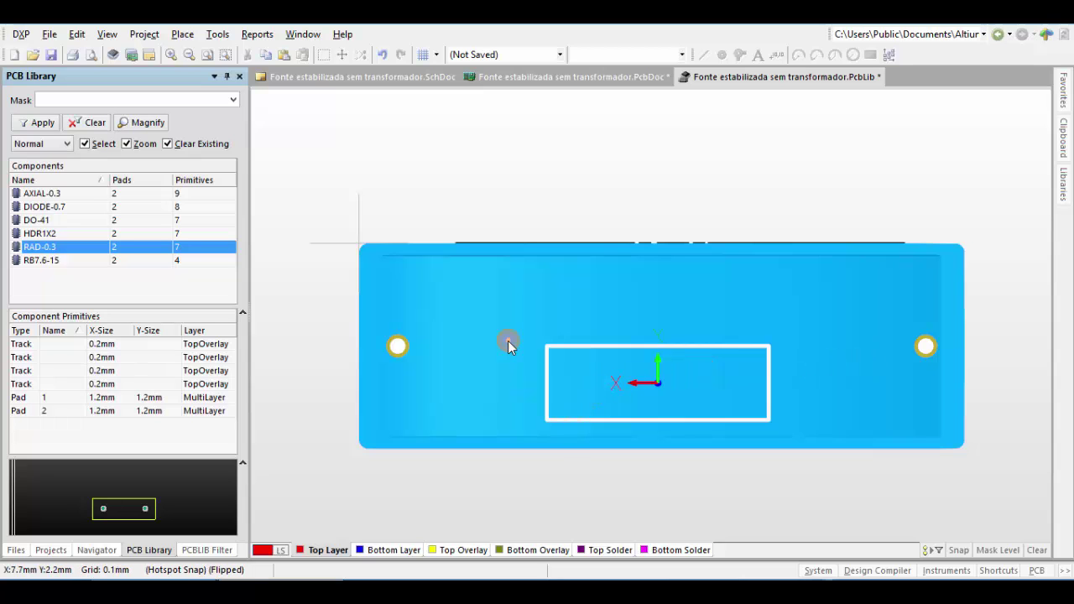
right_click_drag(507, 340, 507, 341, "shift")
key("0")
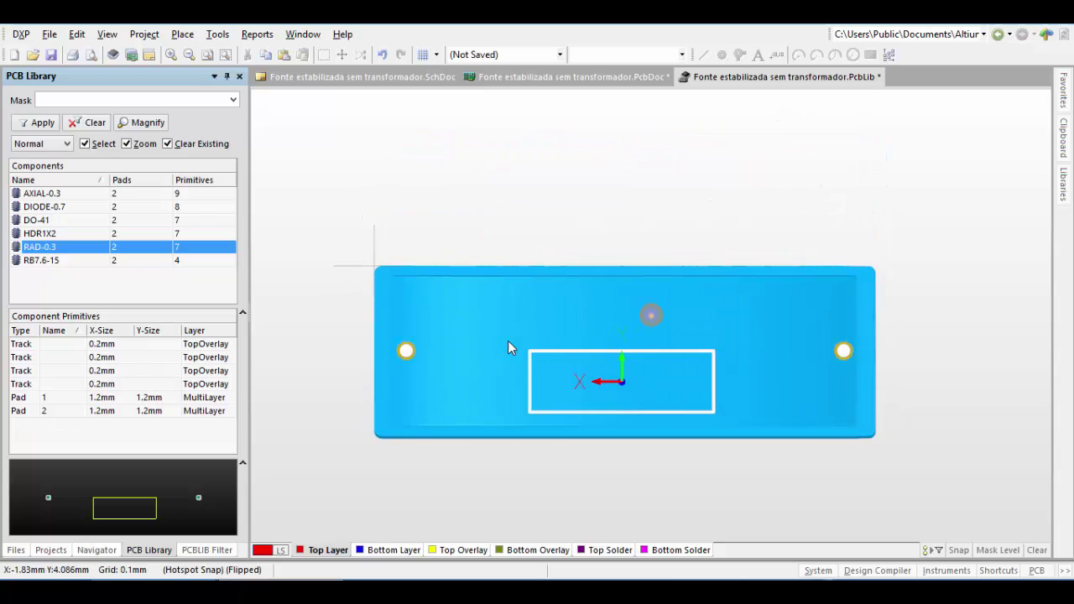
key("2")
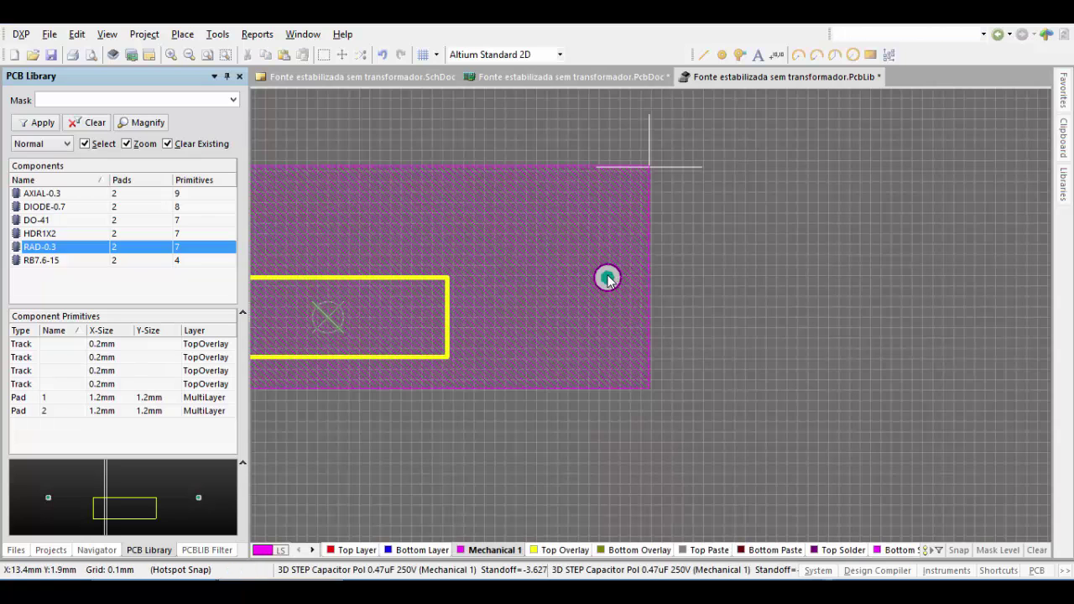
Set pad 2 of the RAD-0.3 footprint to a 1 mm hole with 2 mm X and Y sizes
double_click(607, 279)
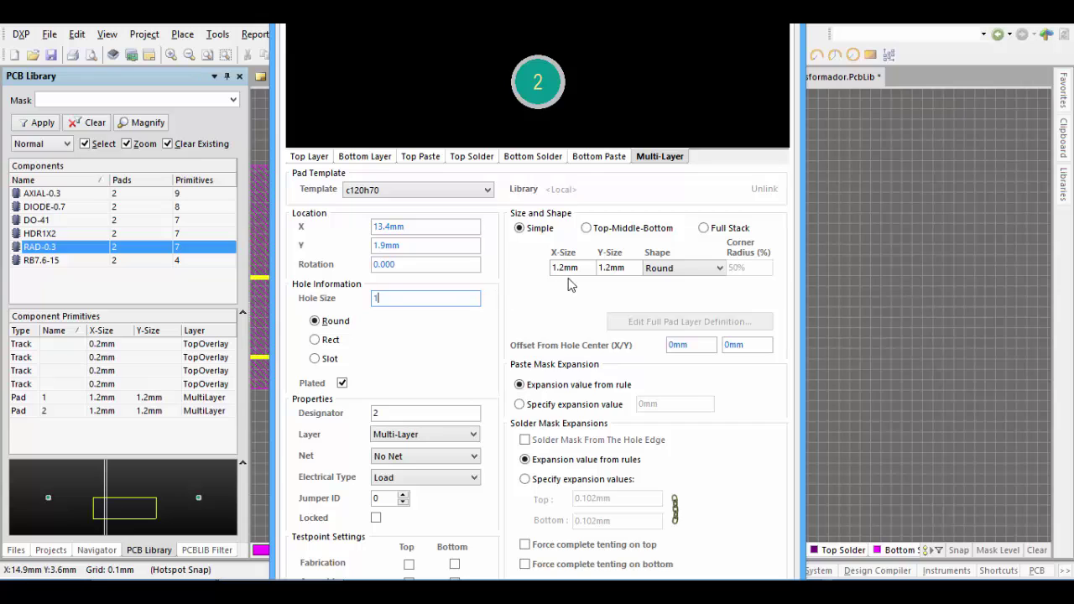
type("2")
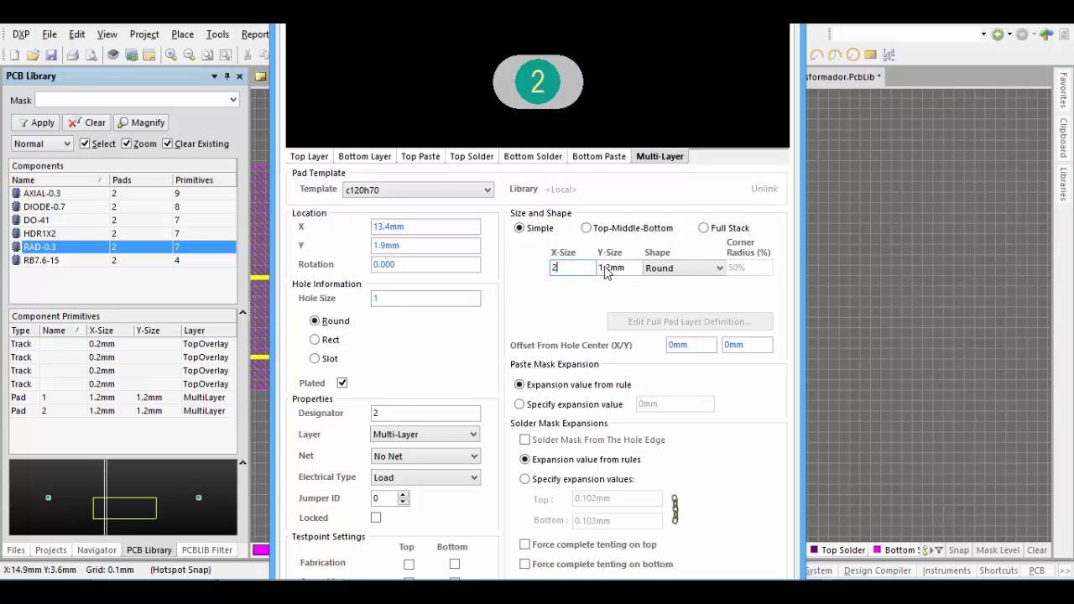
left_click(646, 270)
double_click(621, 268)
type("2")
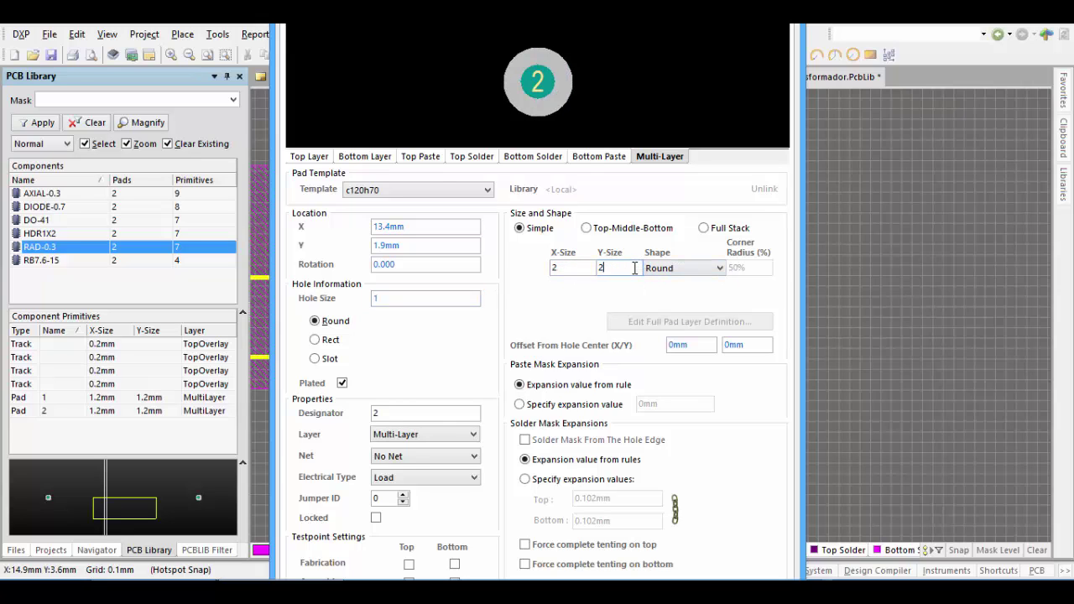
key("Return")
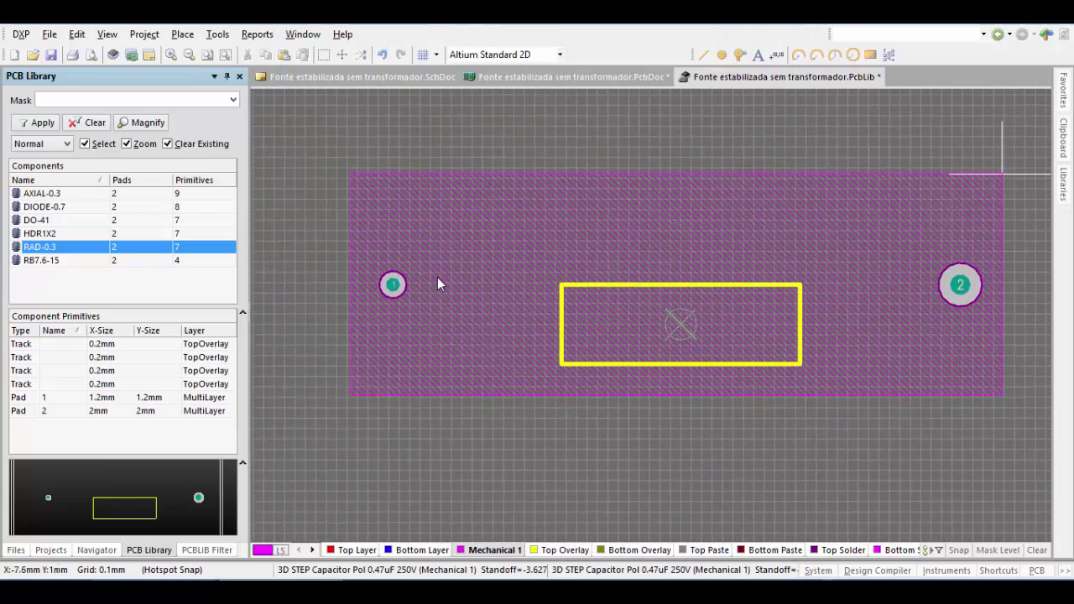
Set pad 1 of the footprint to a 1 mm hole with 2 mm X and Y sizes
left_click(391, 283)
left_click(443, 250)
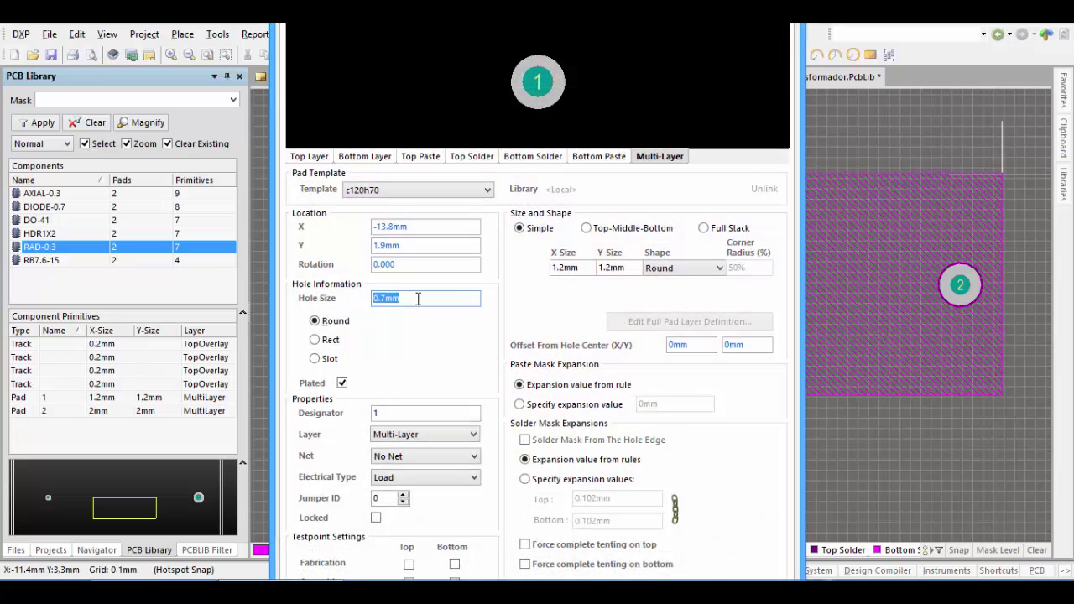
type("1")
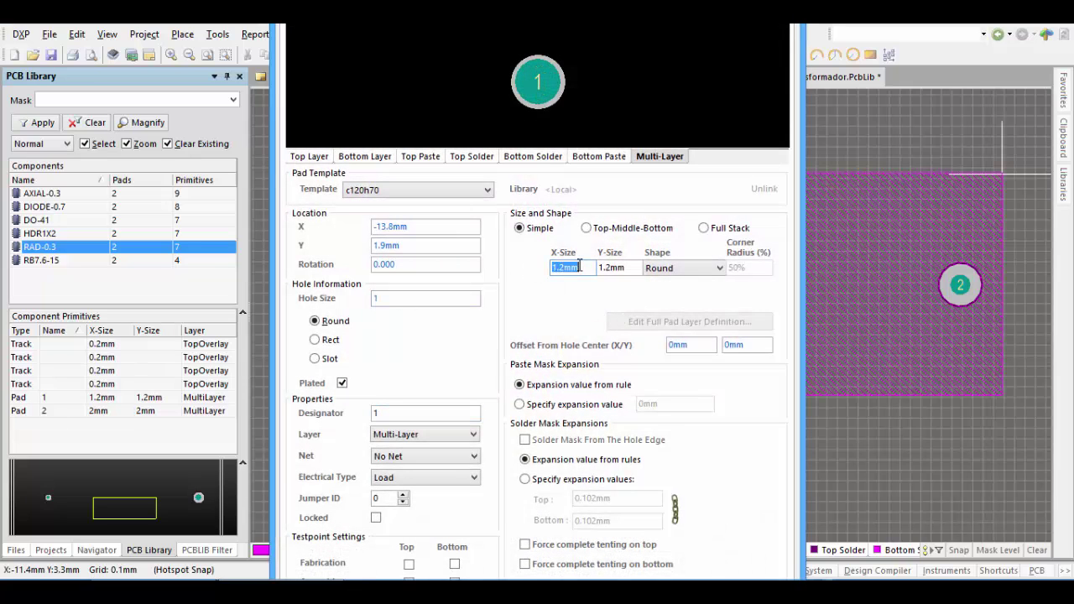
type("2")
key("Tab")
type("2")
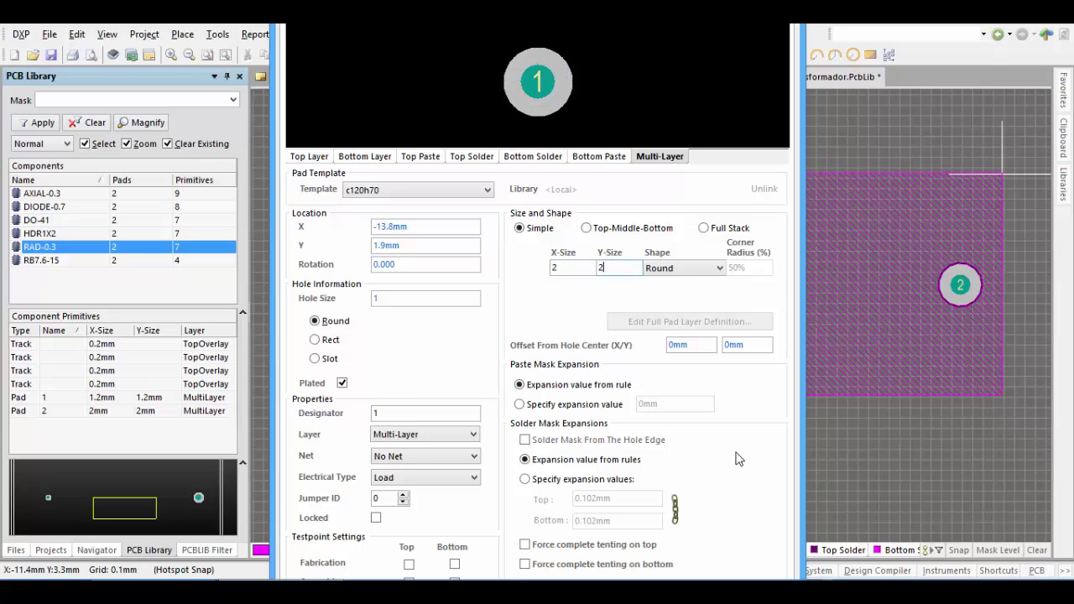
key("Return")
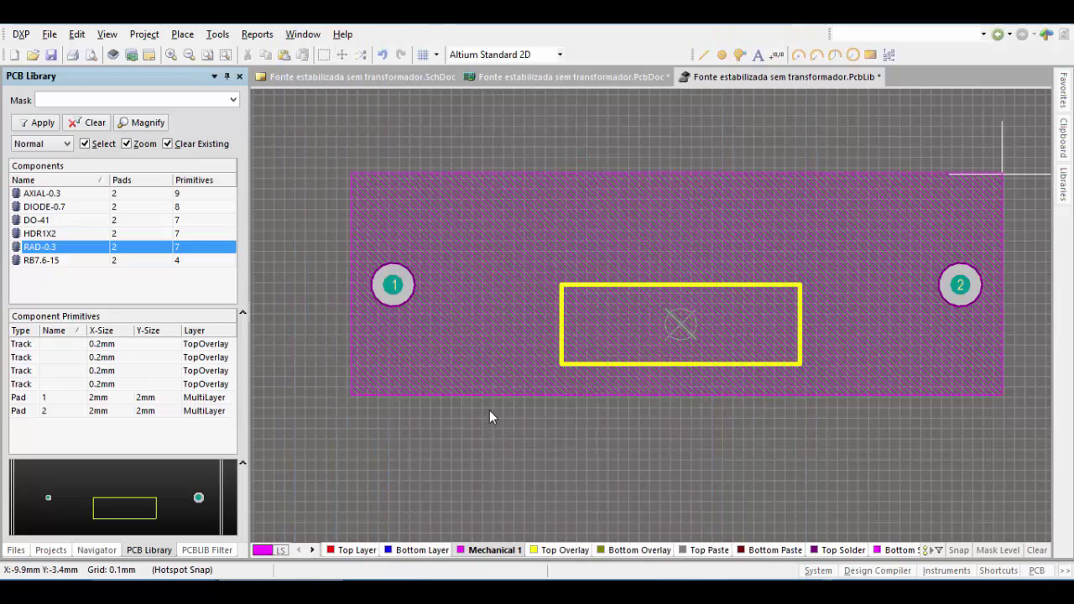
Move the two horizontal silkscreen outline tracks outward to the upper and lower edges of the capacitor body
right_click_drag(529, 422, 508, 407)
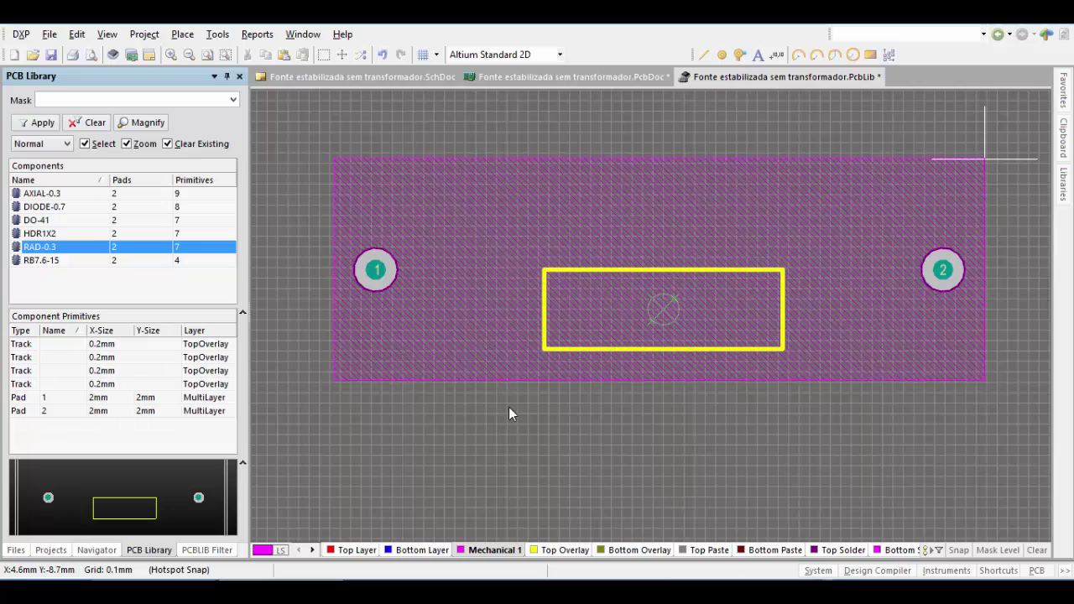
left_click(654, 269)
left_click(687, 234)
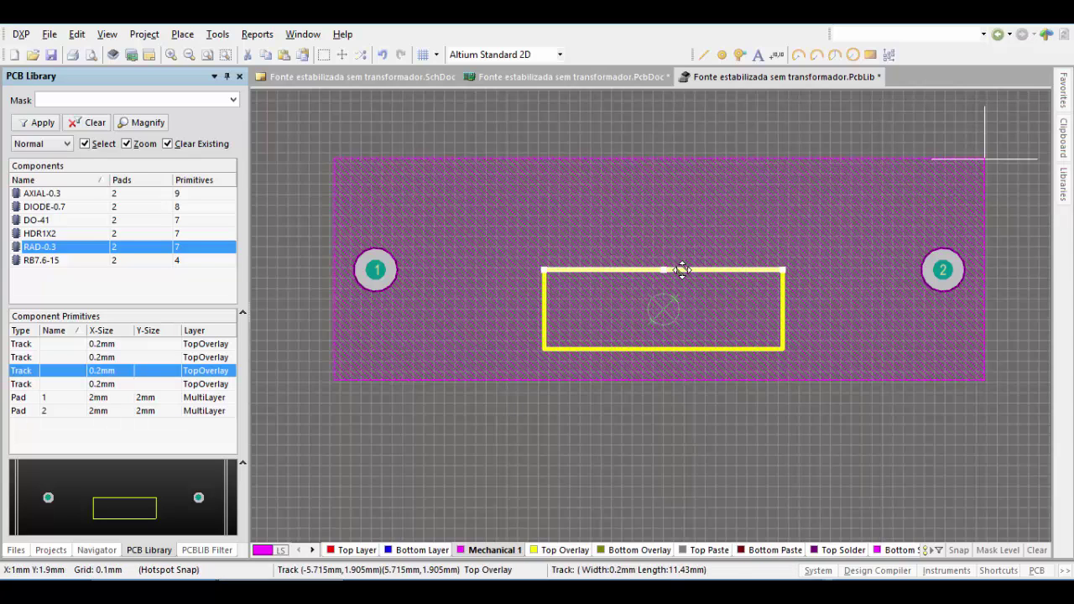
left_click_drag(681, 269, 679, 154)
left_click(715, 347)
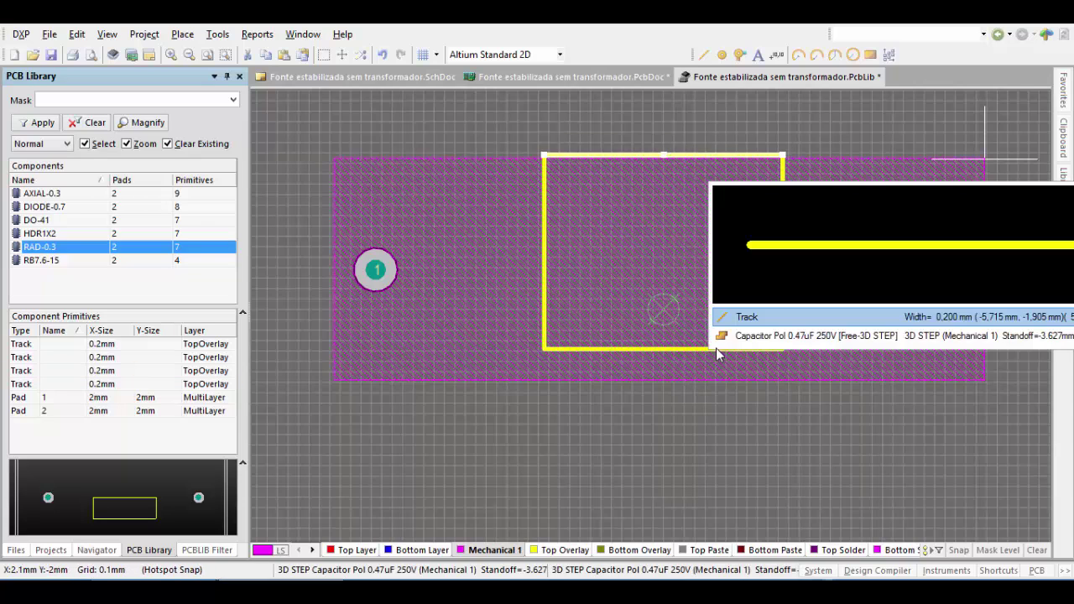
left_click(732, 316)
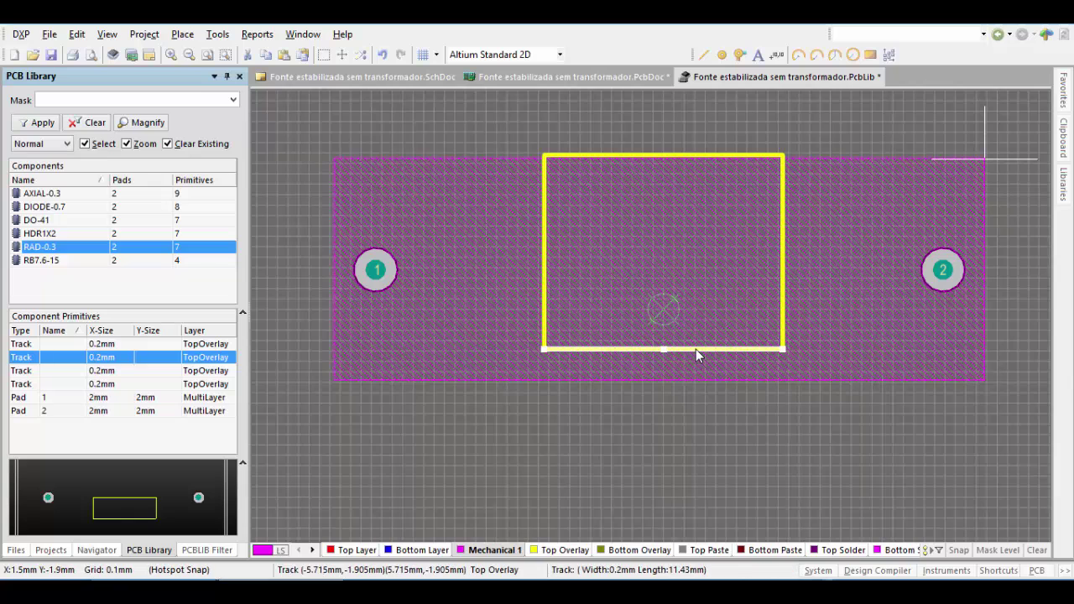
left_click(695, 347)
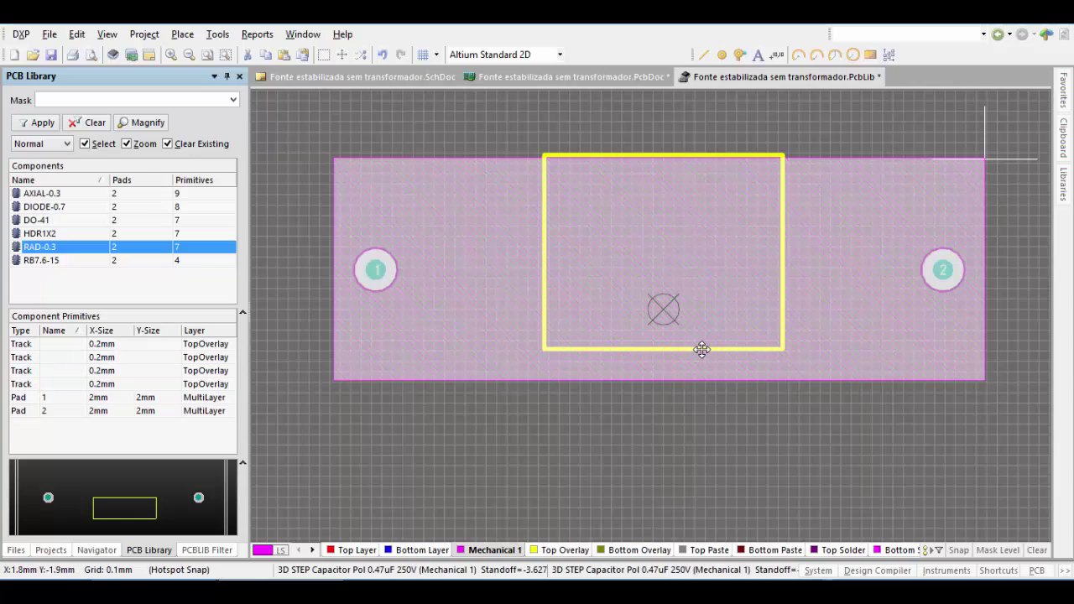
left_click(709, 349)
left_click(734, 312)
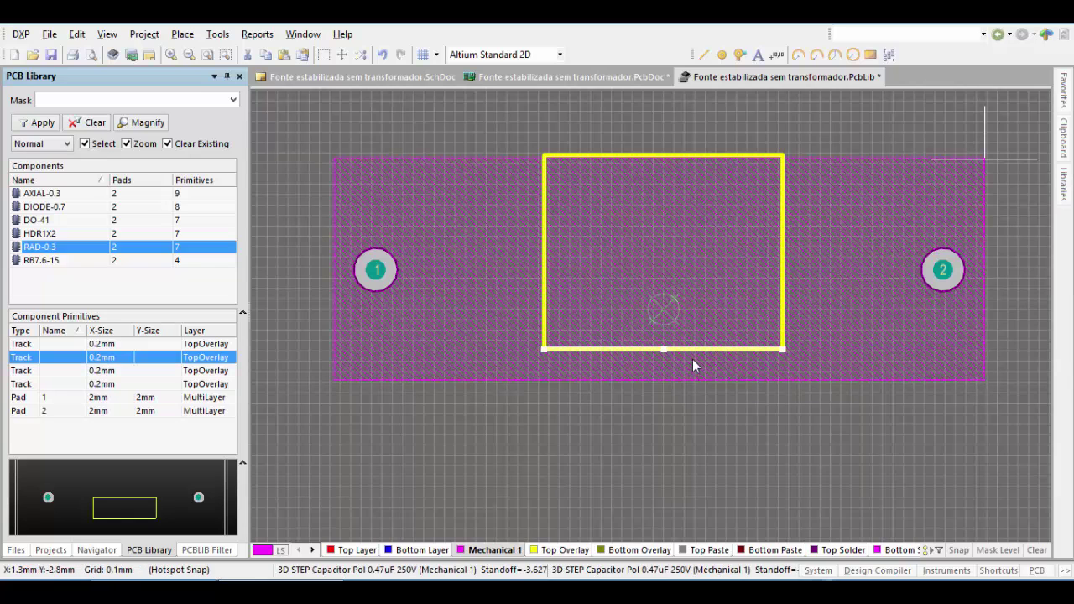
left_click_drag(695, 351, 693, 381)
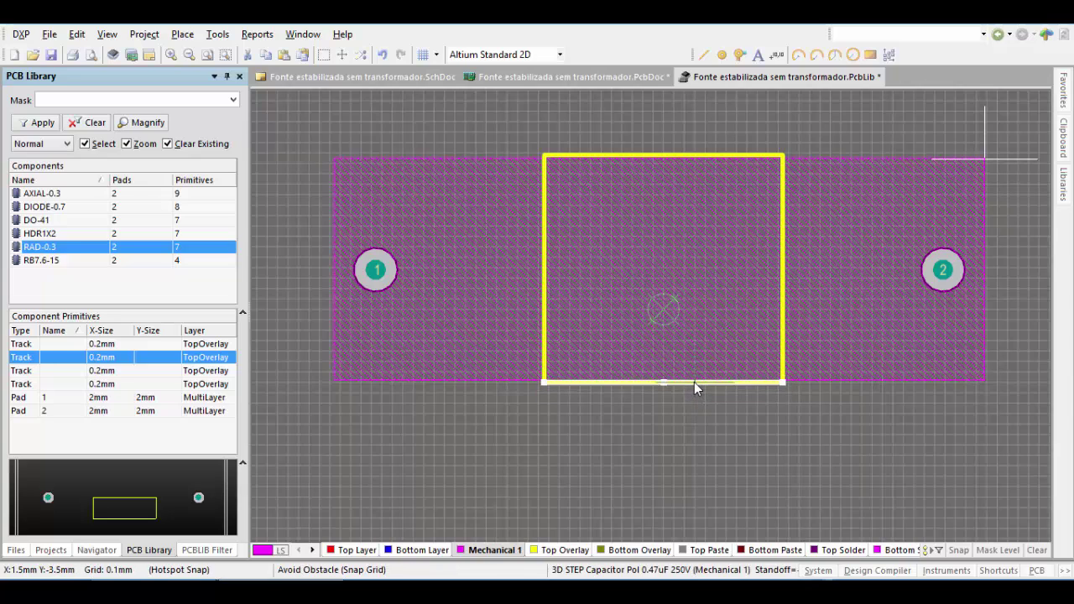
Move the two vertical silkscreen outline tracks outward to the capacitor body's edges beyond pads 1 and 2
left_click(546, 232)
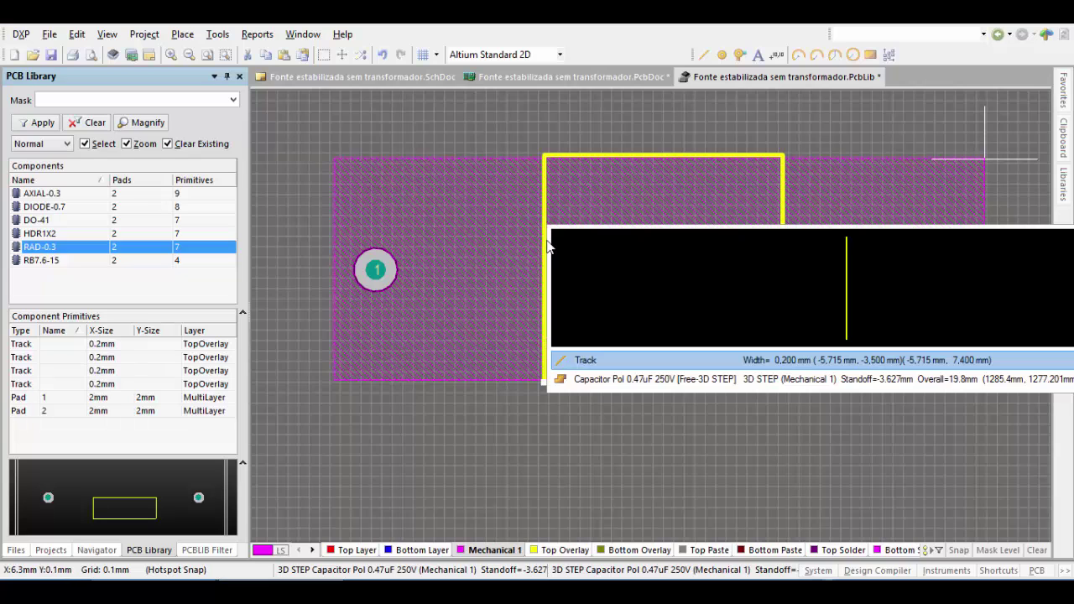
left_click(657, 360)
left_click_drag(544, 211, 332, 218)
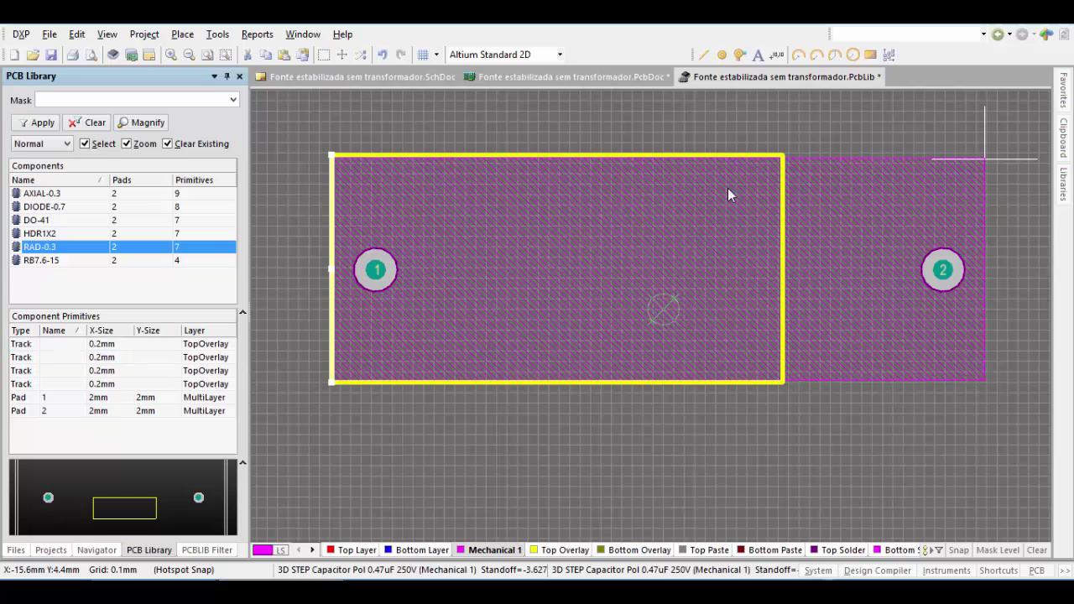
left_click(783, 257)
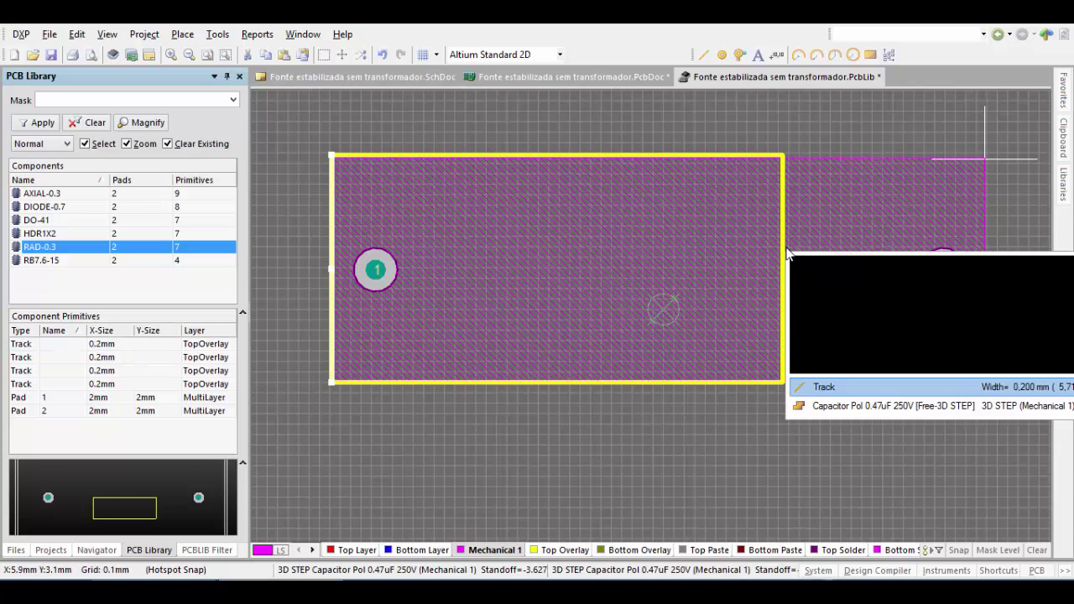
left_click(809, 385)
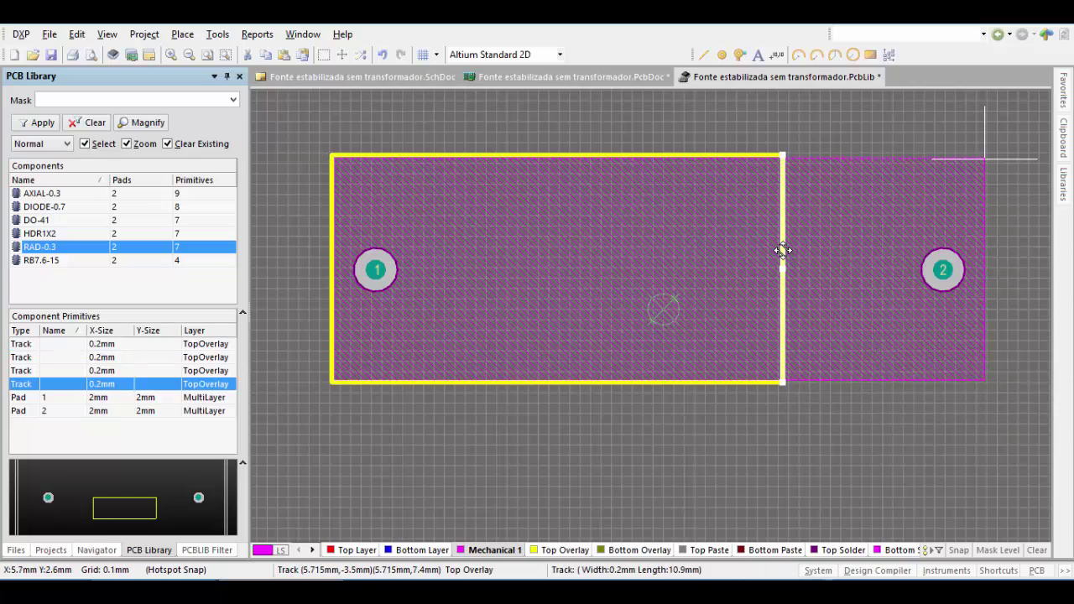
left_click_drag(783, 243, 988, 255)
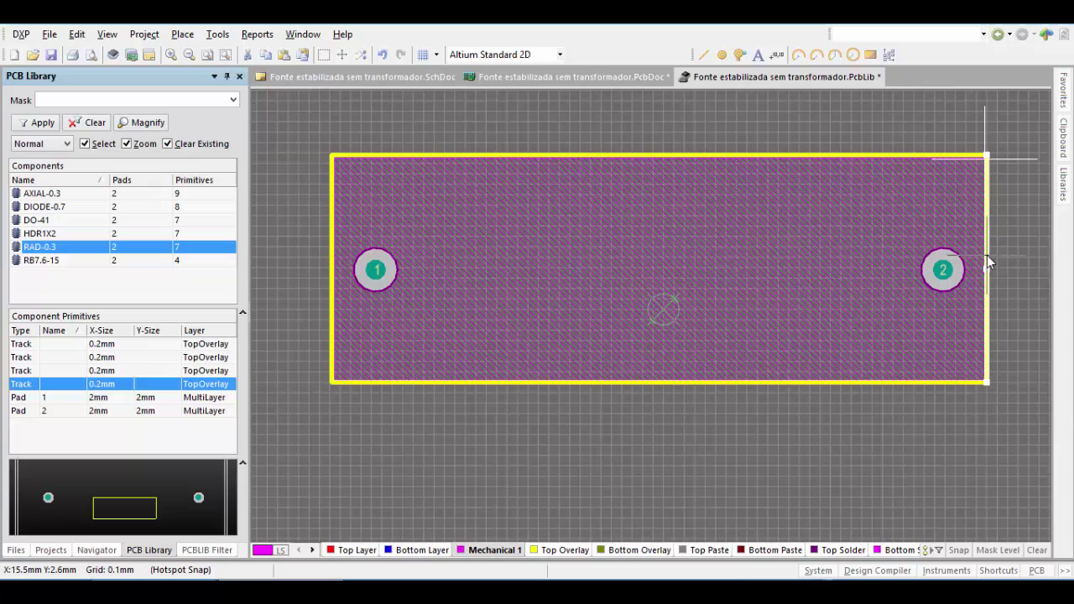
left_click(874, 401)
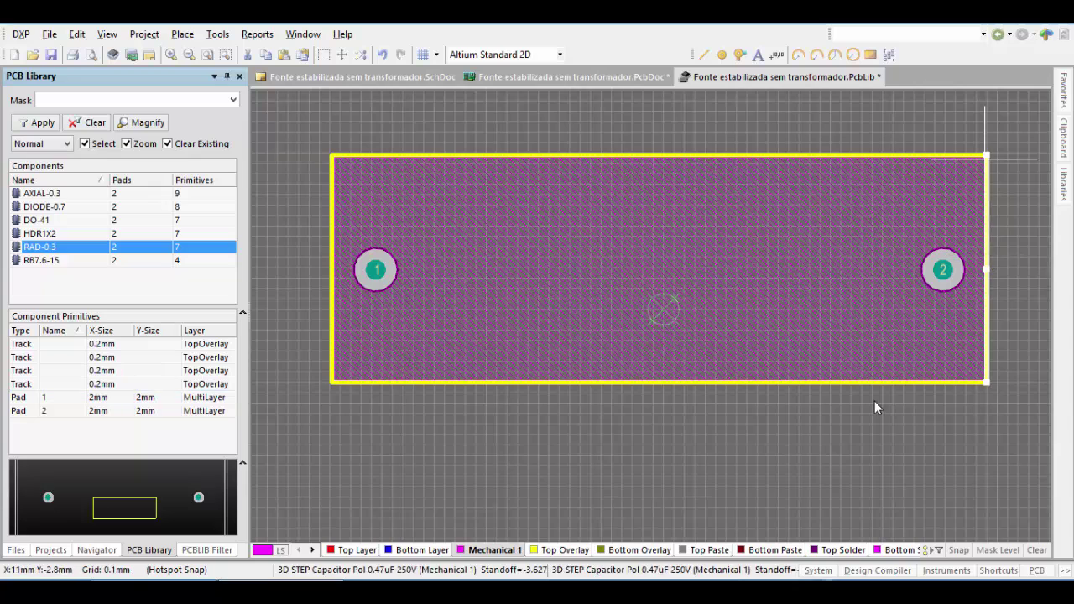
Set the RAD-0.3 footprint's reference point to its center
left_click(77, 34)
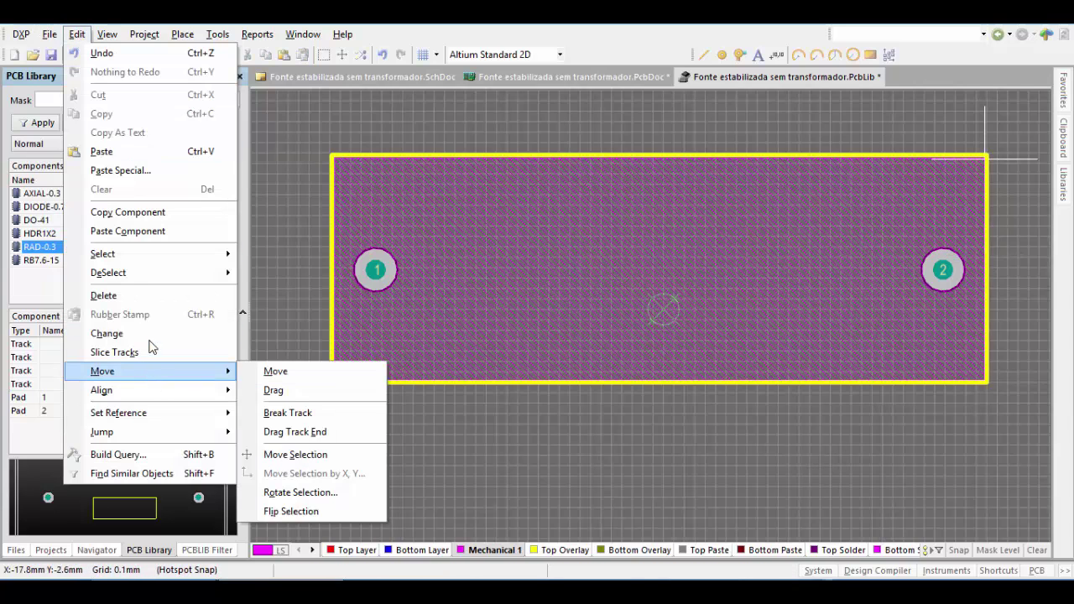
mouse_move(125, 412)
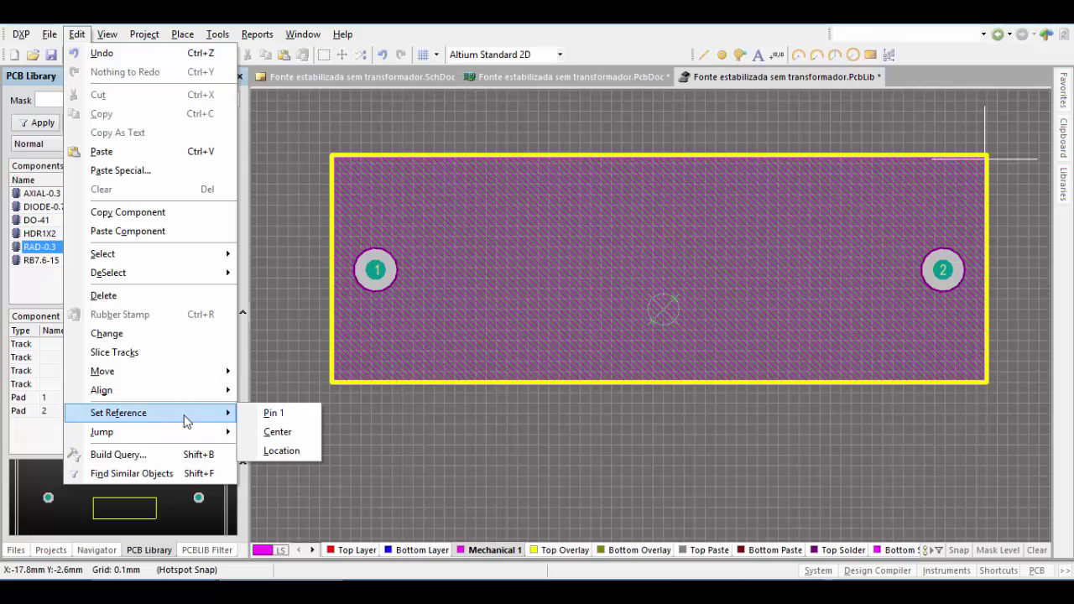
left_click(279, 432)
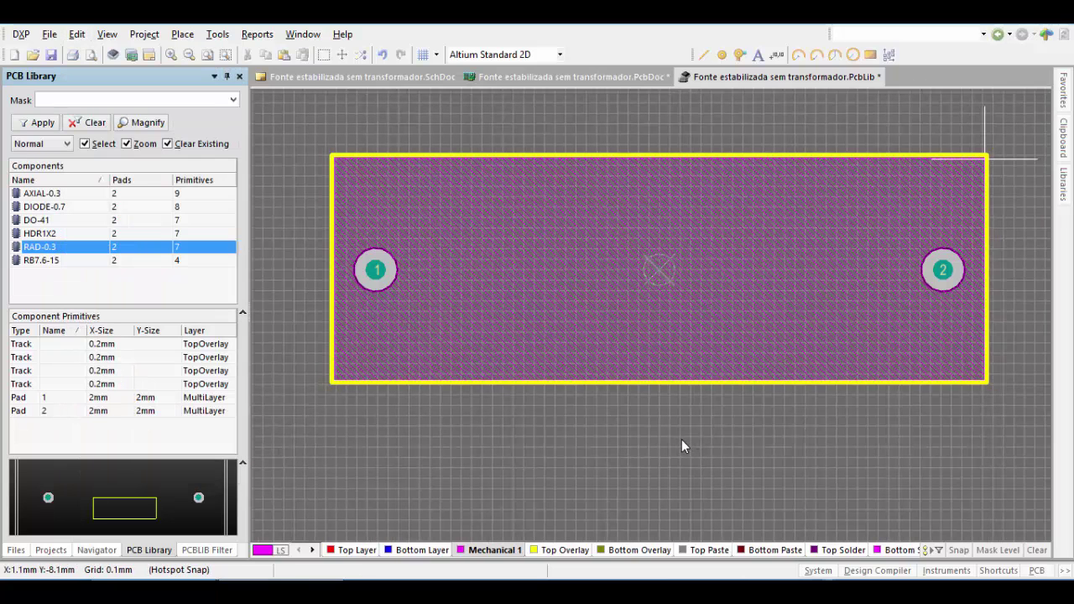
In 3D, set the capacitor body's standoff height to 0.5 mm and inspect how it sits on the footprint
key("3")
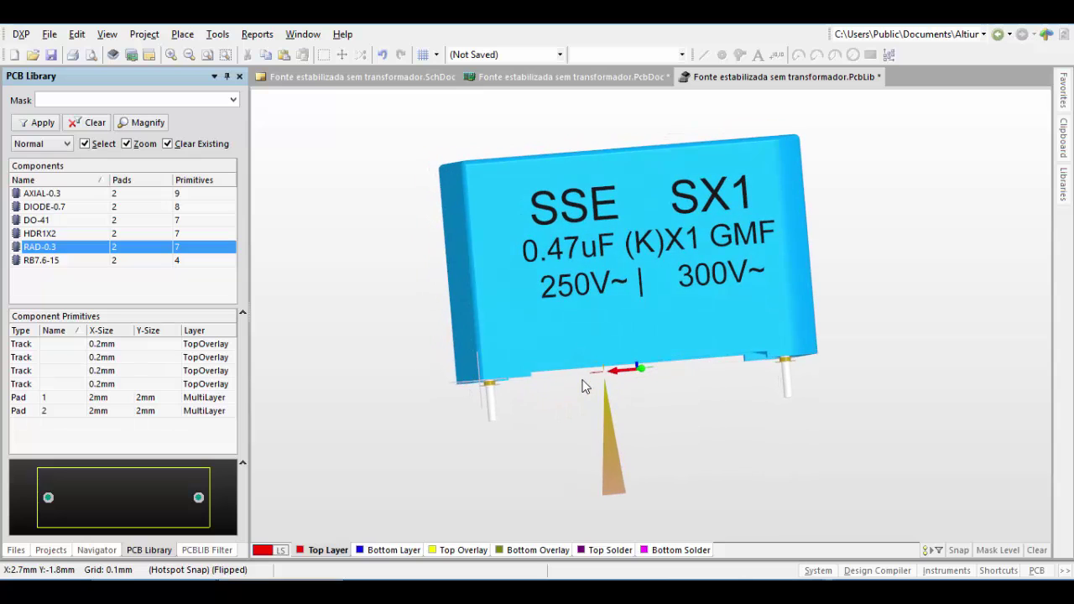
double_click(588, 239)
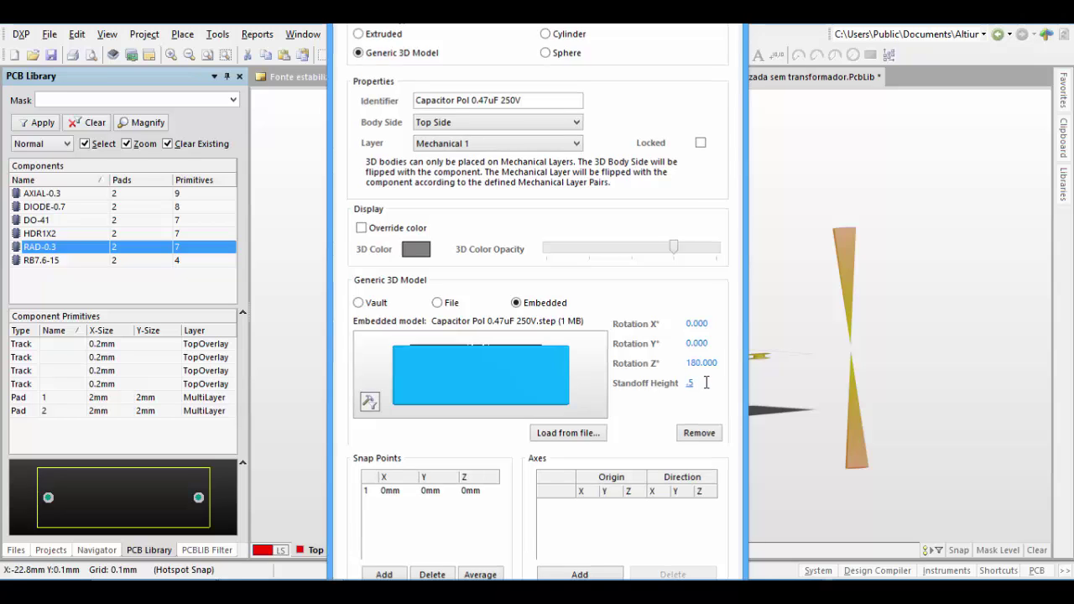
key("Return")
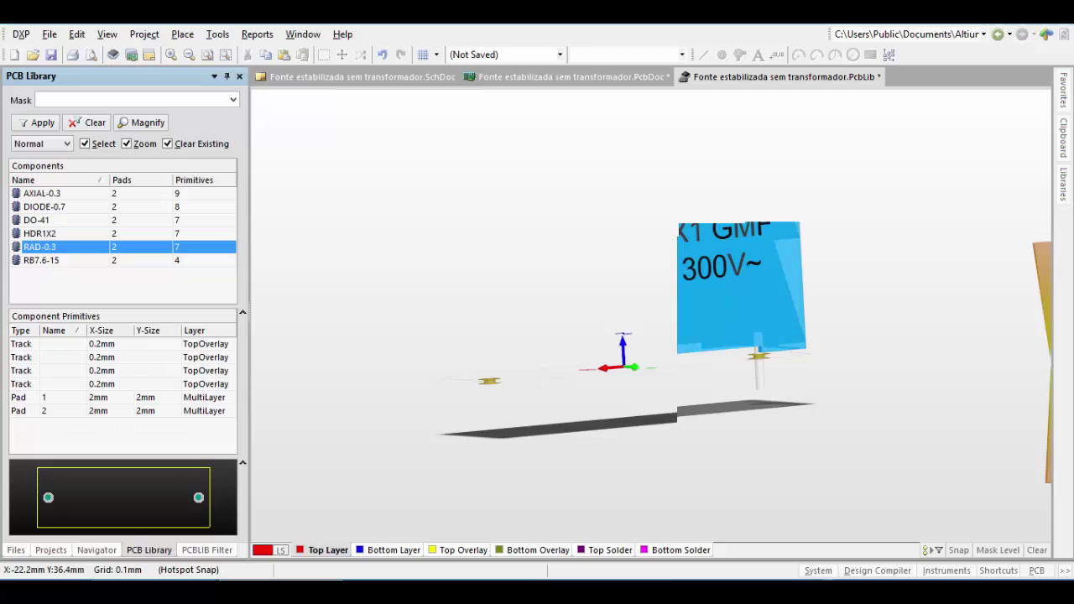
right_click_drag(495, 377, 472, 457, "shift")
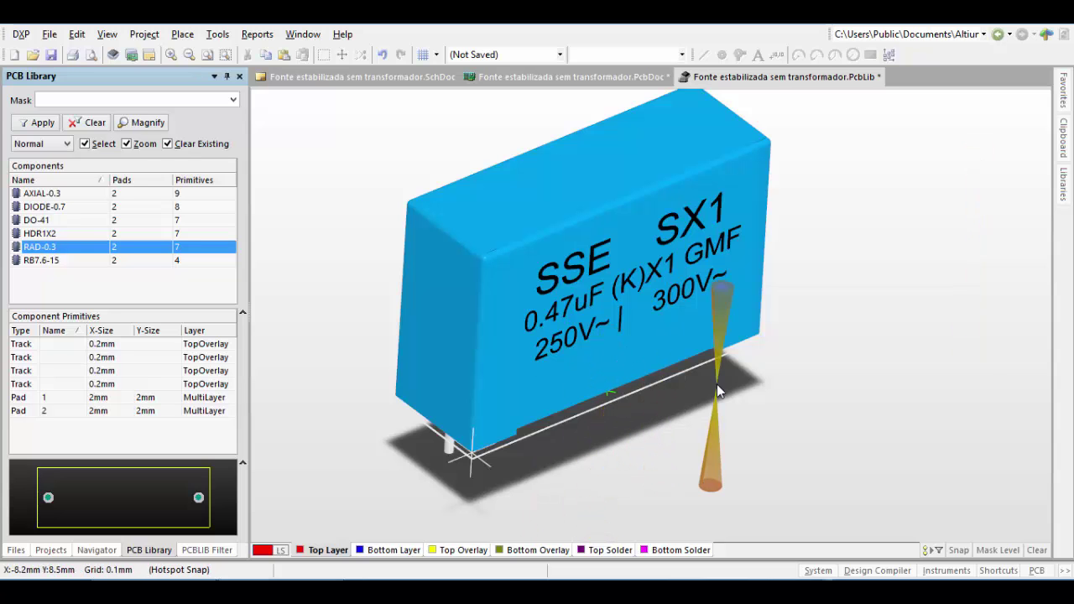
scroll(717, 386, "down", 1)
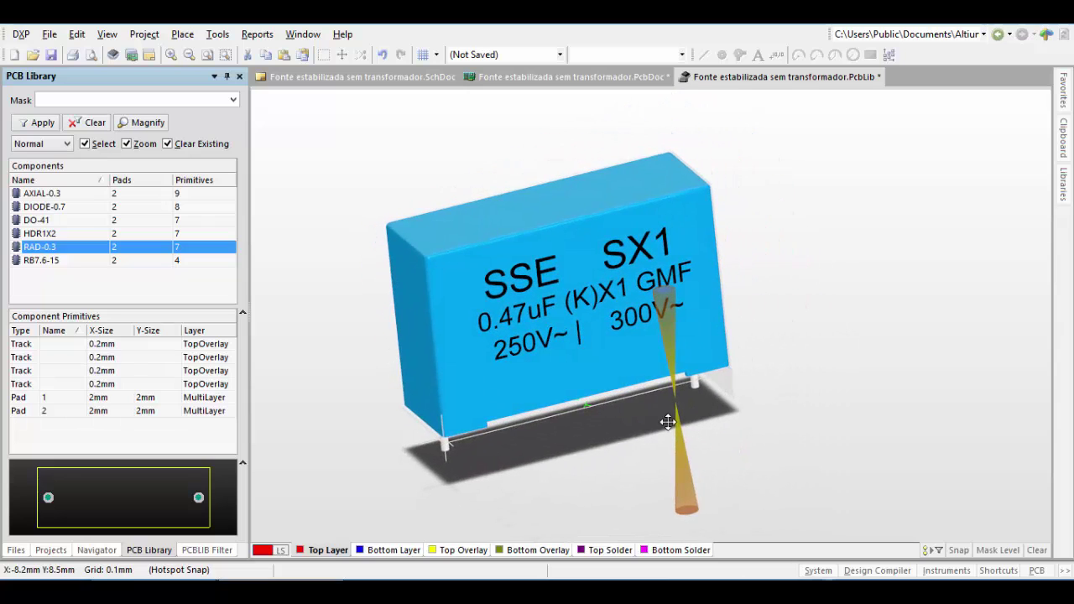
Save the library, update the PCB with the RAD-0.3 footprint on silkscreen, mechanical and other layers, and inspect the board in 3D
left_click(49, 55)
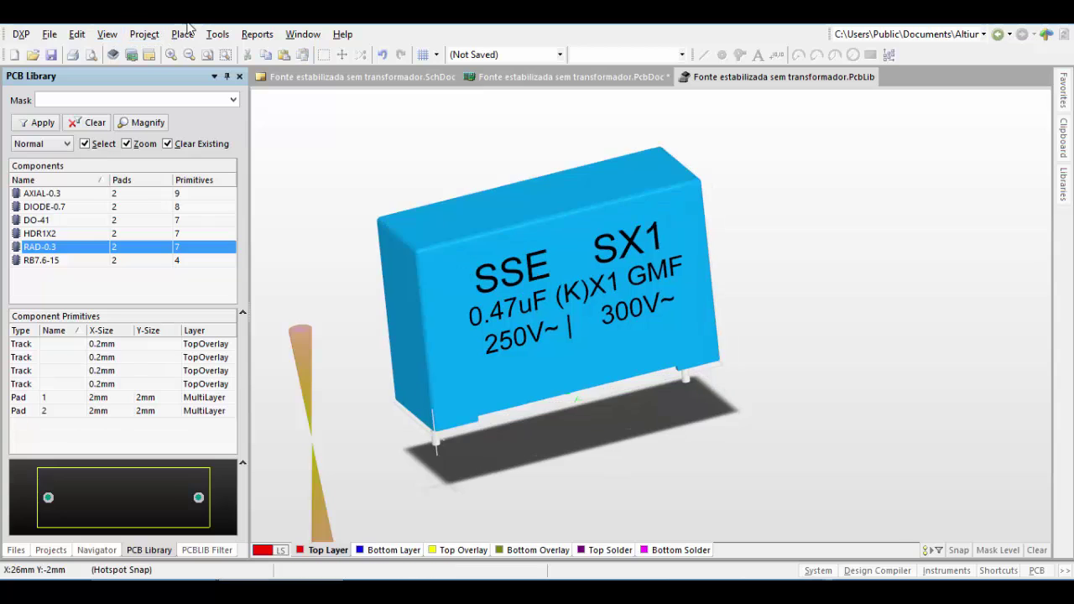
left_click(214, 39)
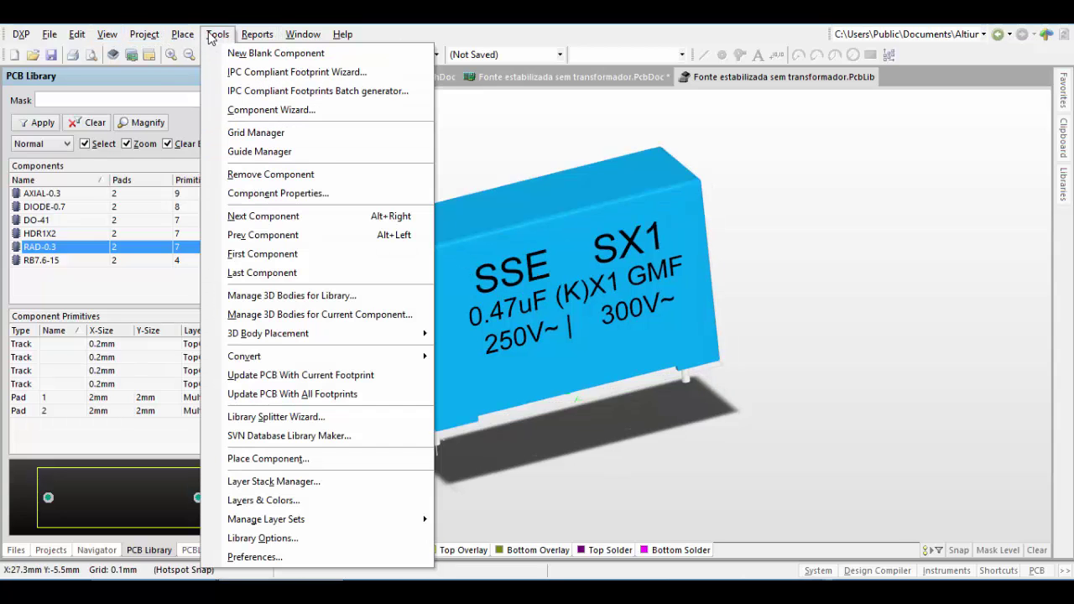
left_click(344, 377)
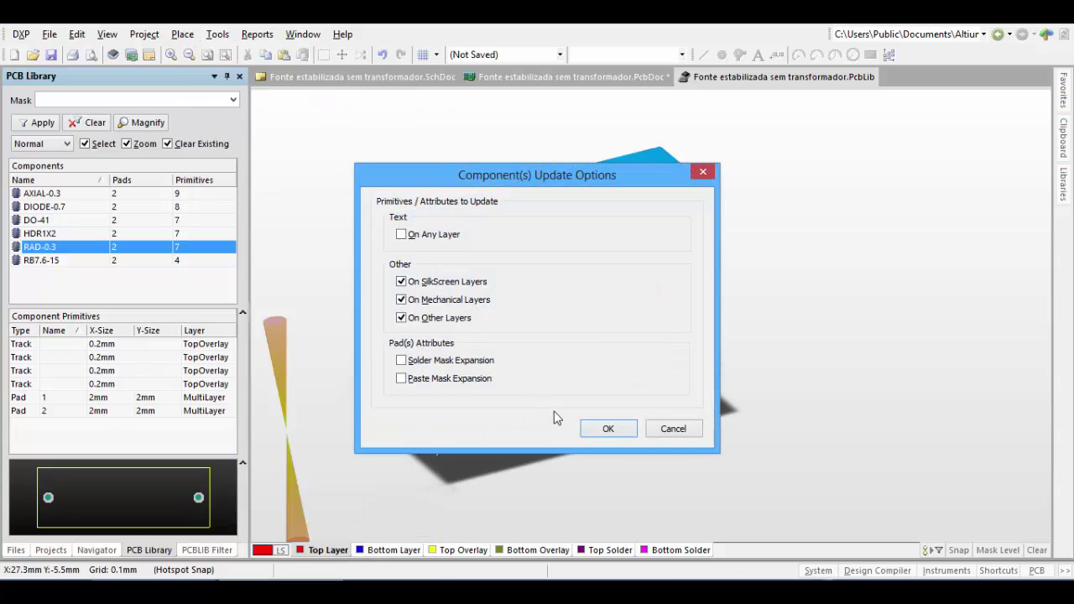
left_click(609, 428)
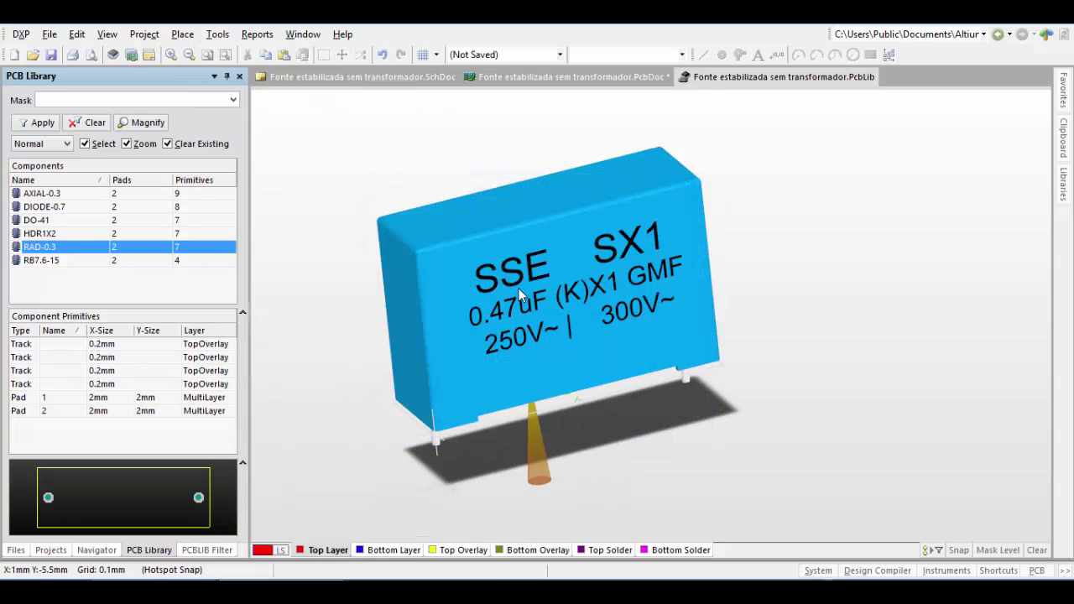
left_click(542, 76)
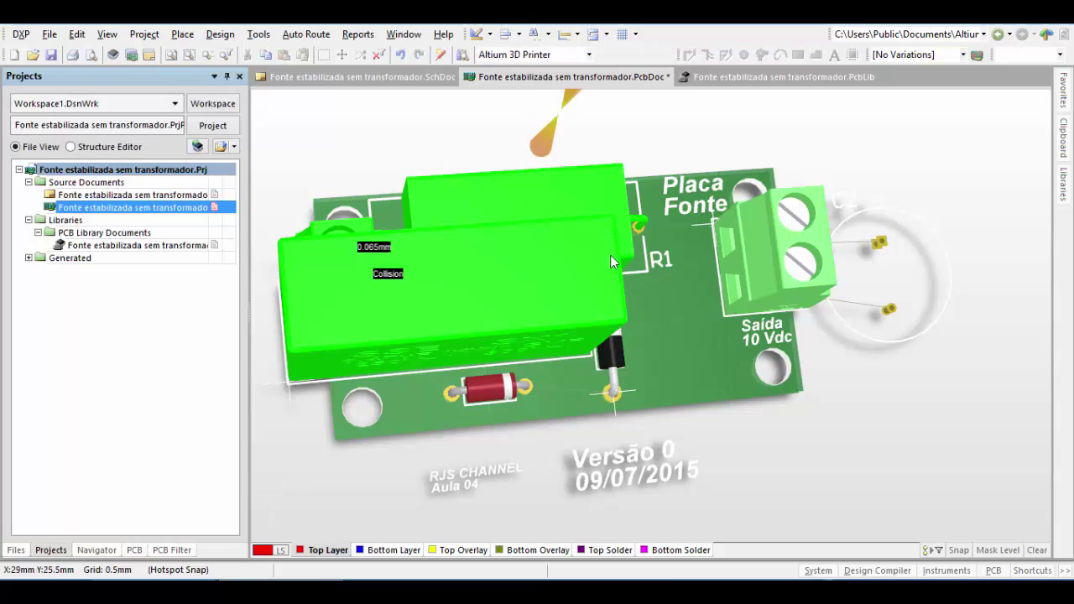
right_click_drag(556, 362, 556, 362, "shift")
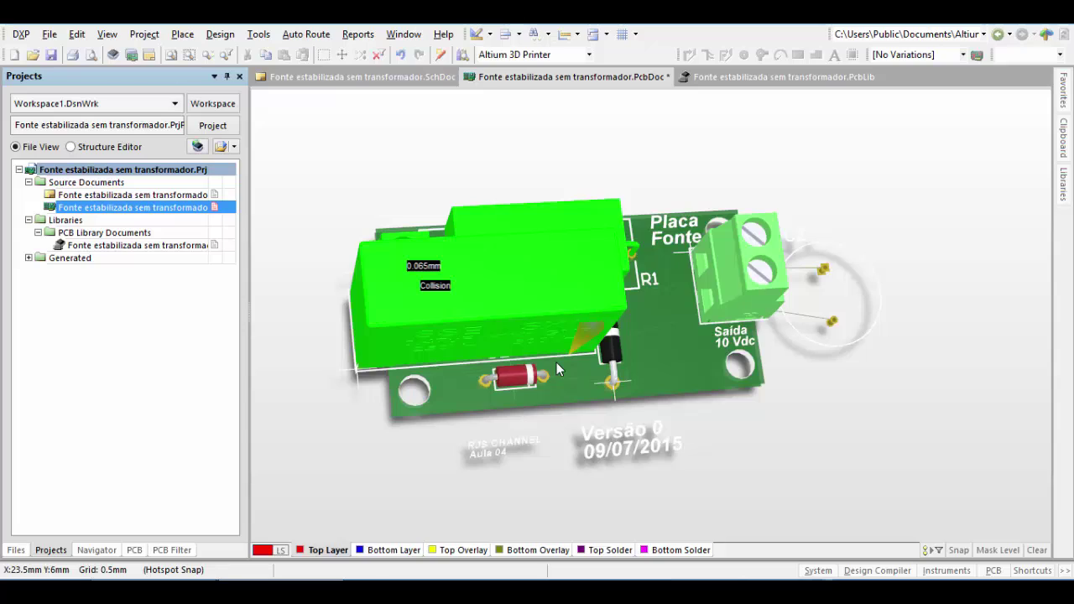
Move capacitor C1 below the board and the input terminal block off the board's outer edge, clear of other parts, and view the layout in 3D
key("2")
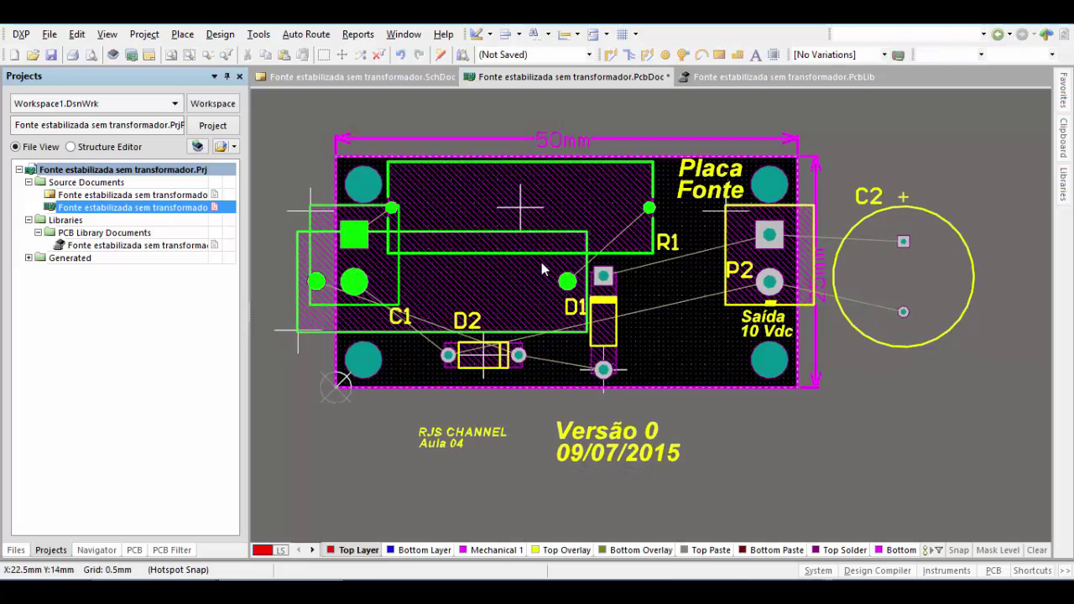
scroll(541, 269, "down", 3, "ctrl")
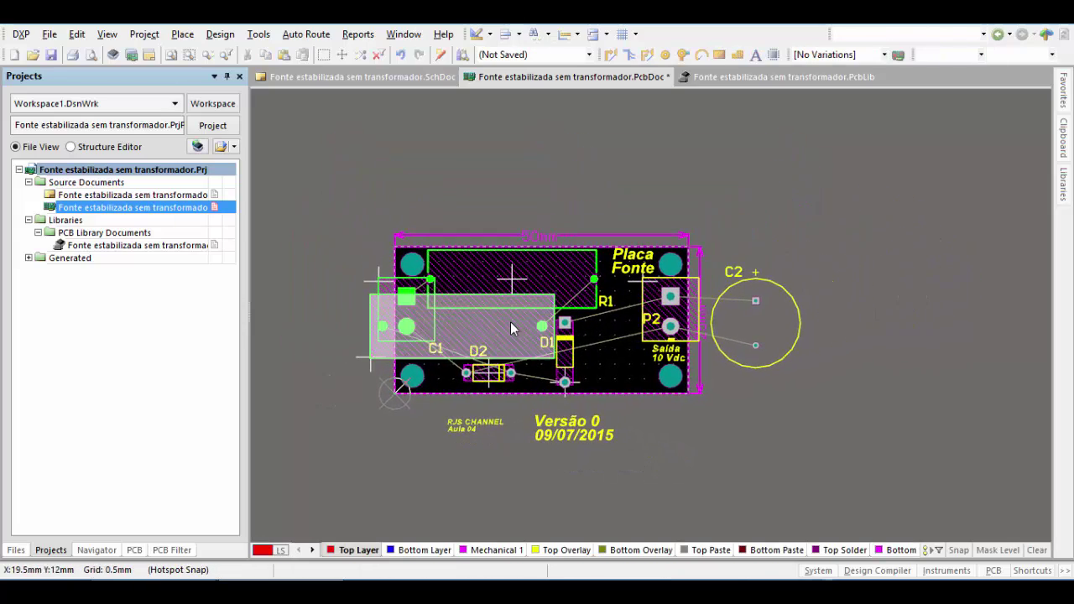
left_click_drag(456, 352, 442, 485)
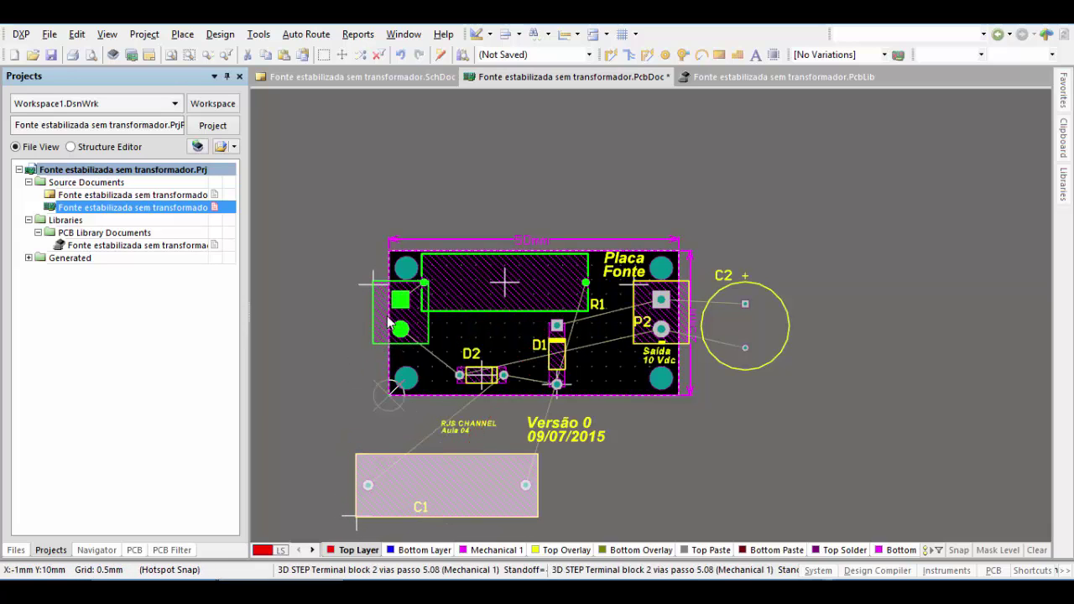
left_click_drag(388, 321, 332, 322)
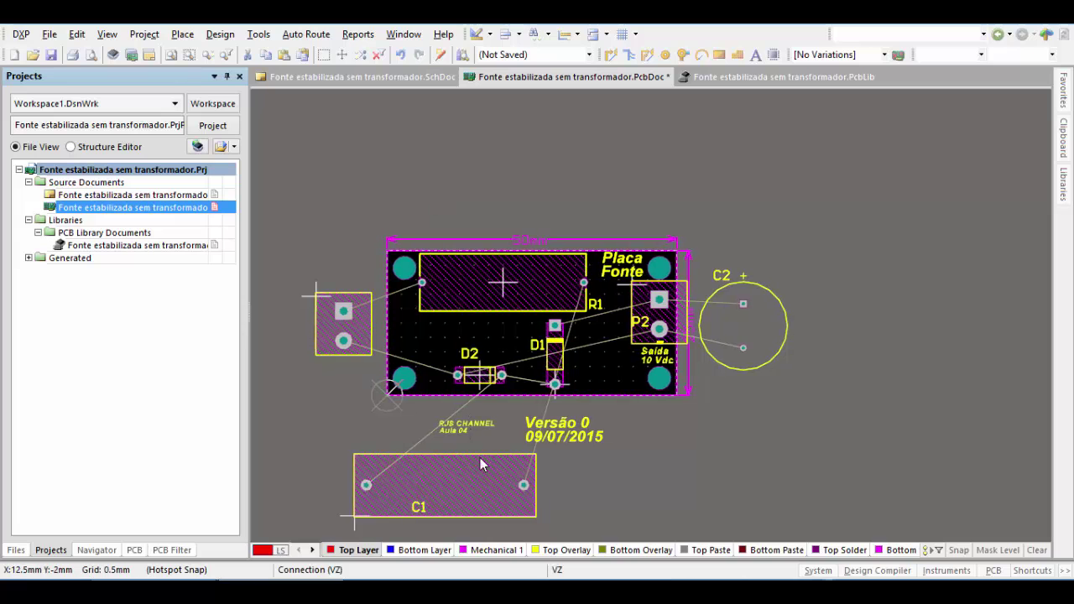
left_click_drag(481, 464, 411, 477)
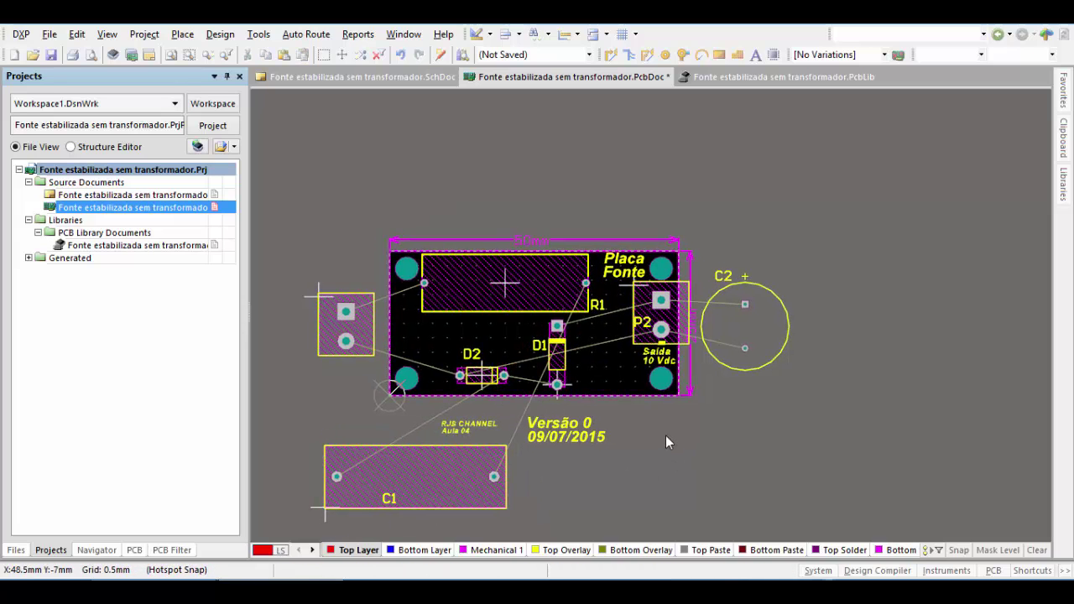
middle_click_drag(666, 435, 666, 437)
key("3")
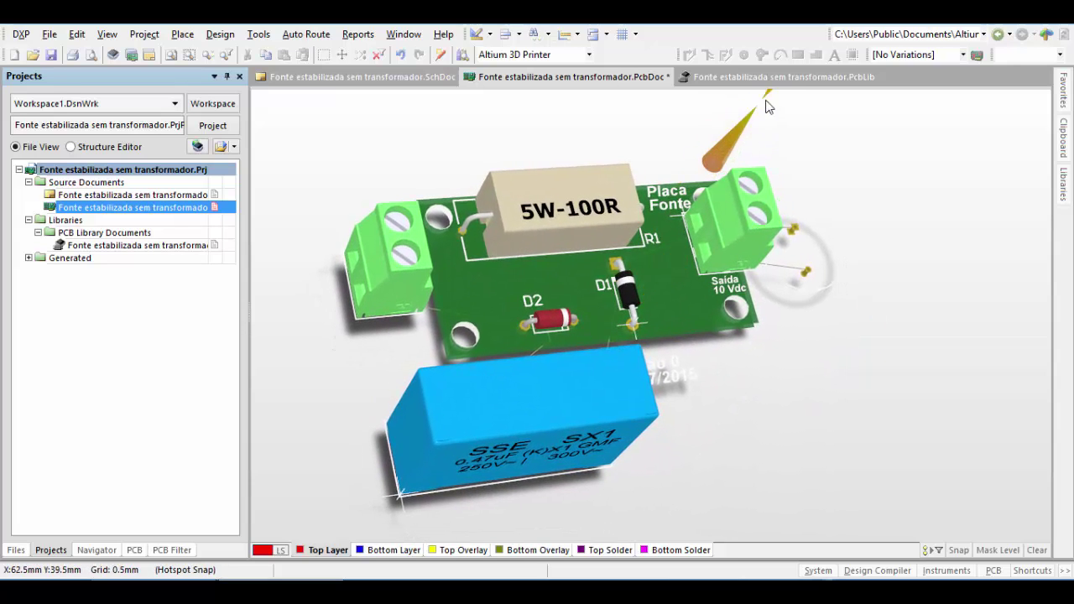
In the library's RB7.6-15 footprint, embed the Capacitor Eletrolitico 10X12.step model as a generic 3D body and place it beside the outline
left_click(730, 77)
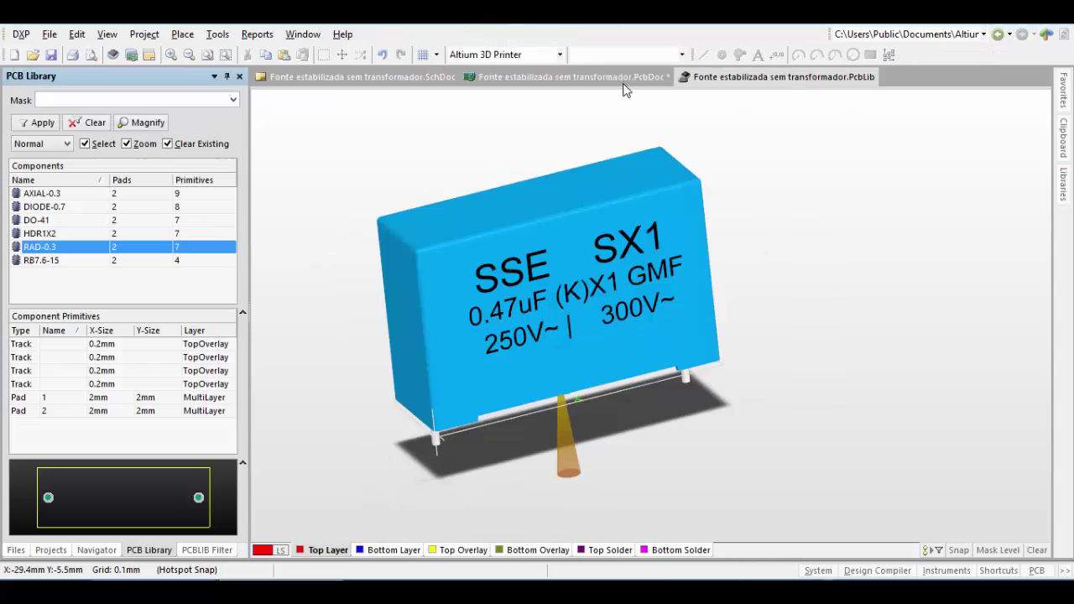
left_click(52, 56)
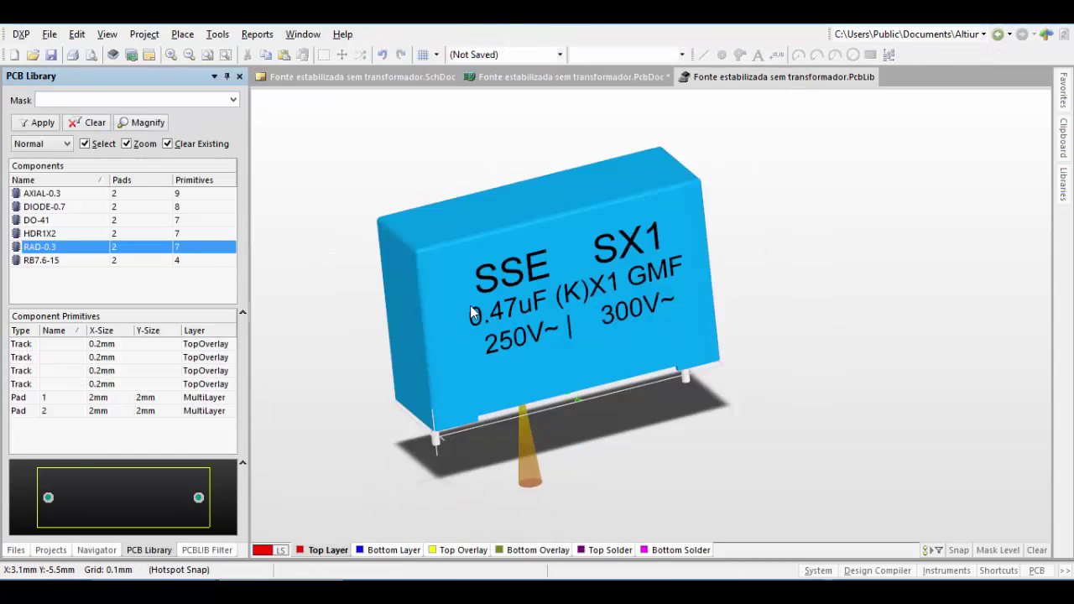
left_click(52, 262)
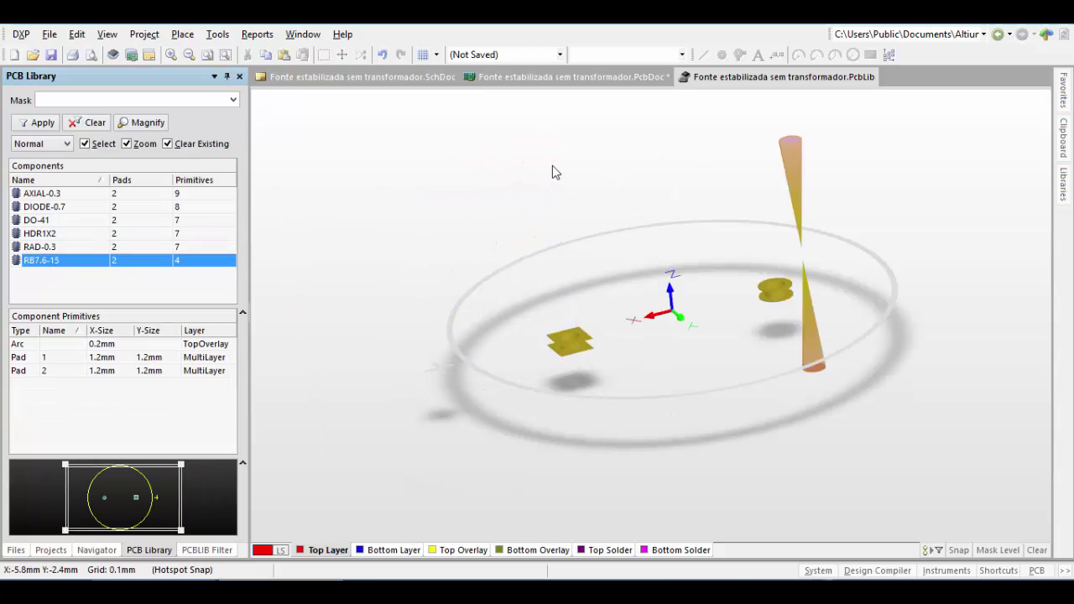
key("0")
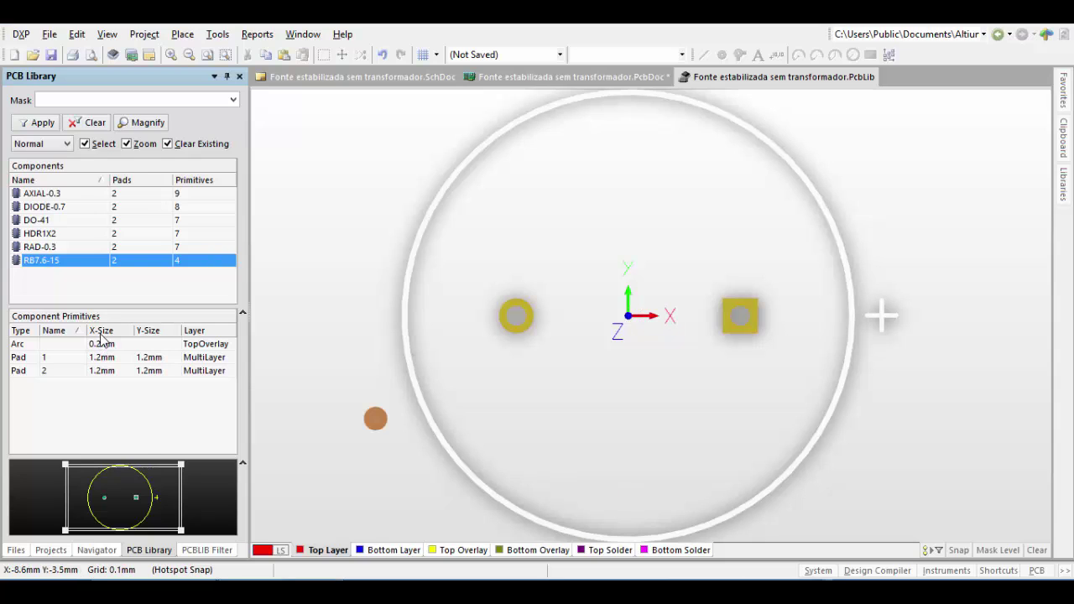
left_click(182, 34)
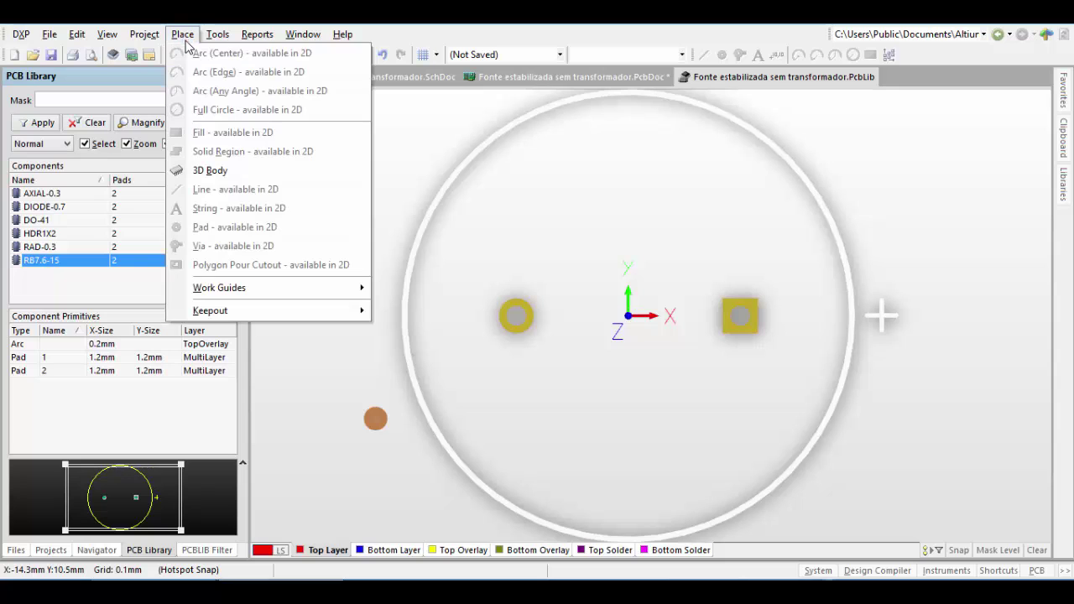
left_click(210, 170)
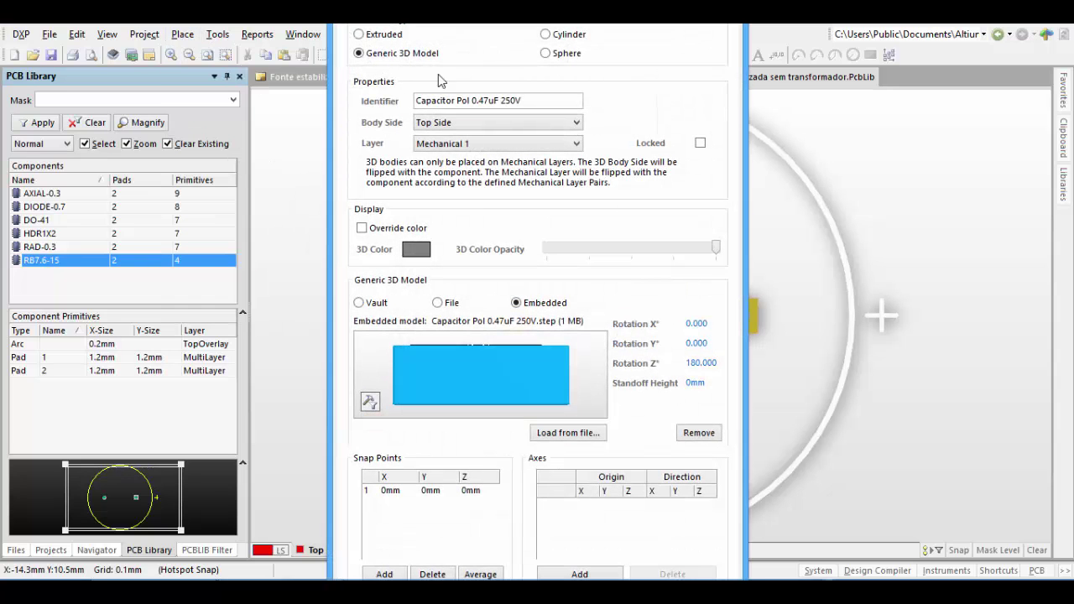
left_click(587, 434)
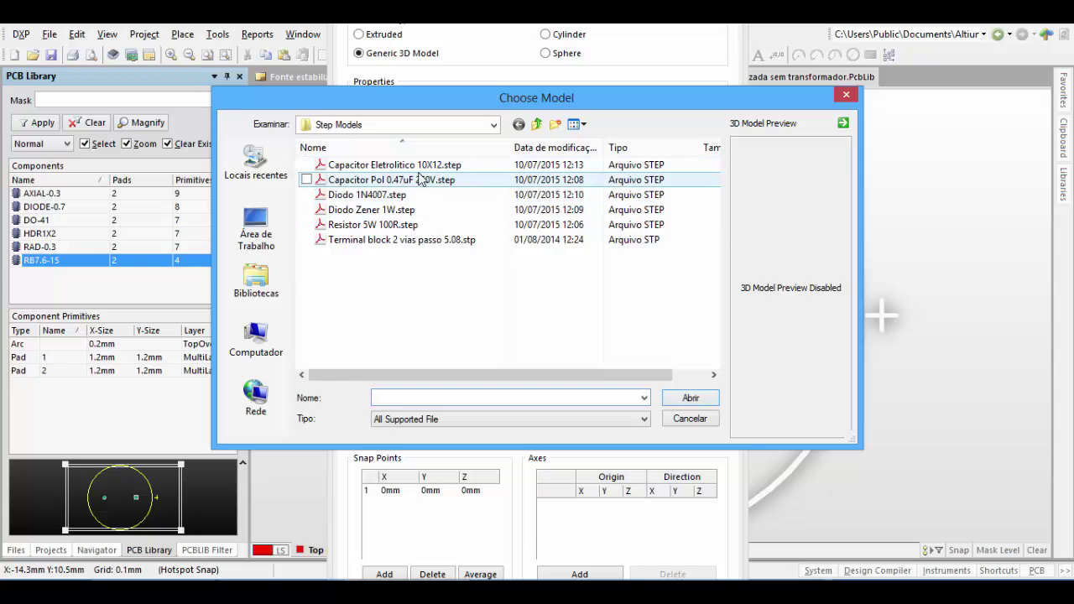
double_click(446, 168)
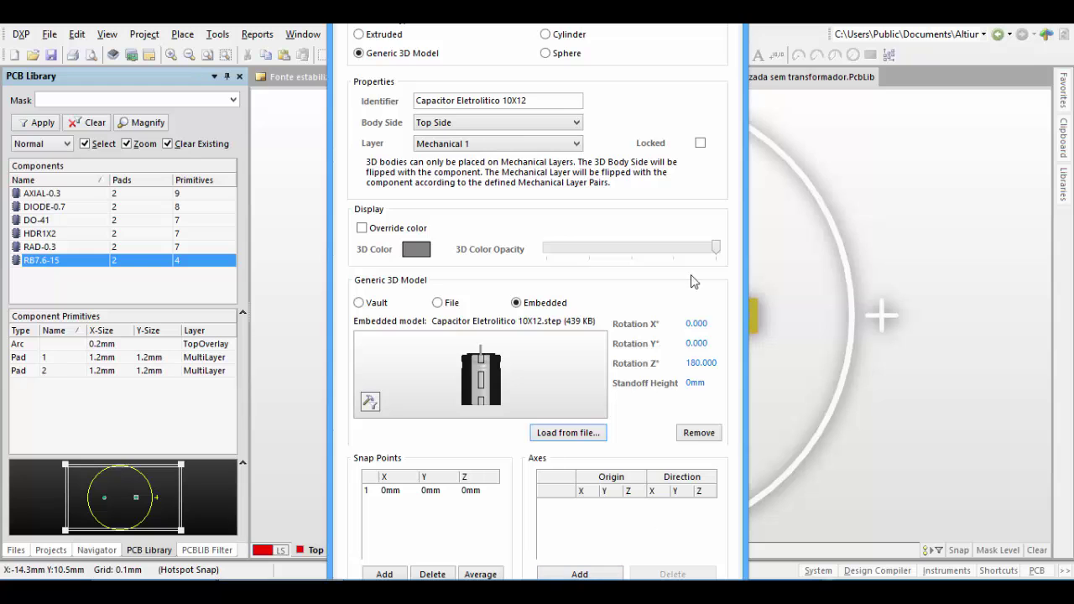
left_click_drag(503, 6, 1073, 113)
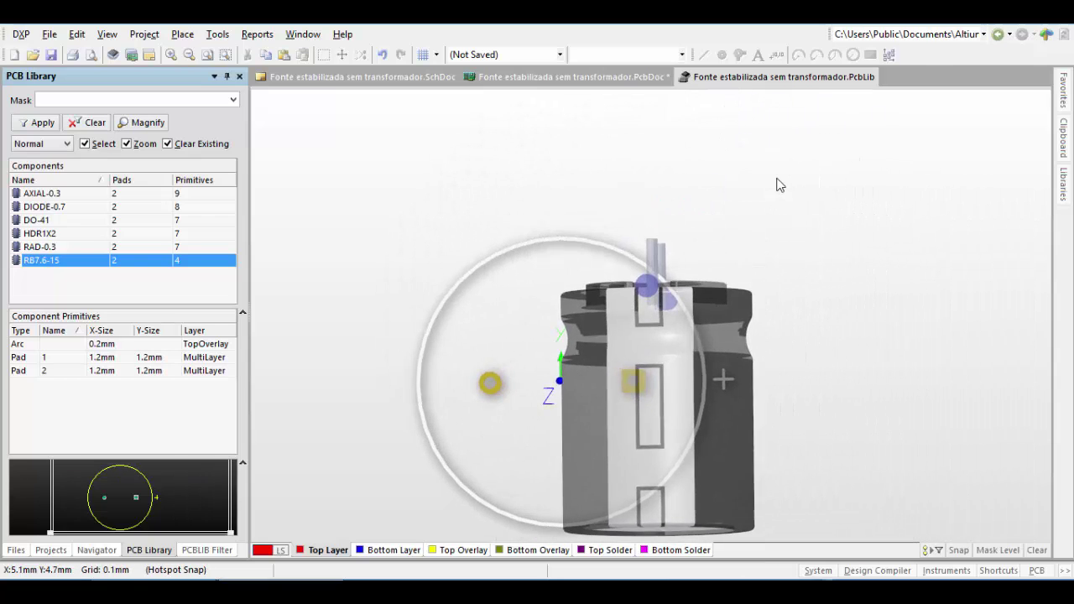
left_click(802, 266)
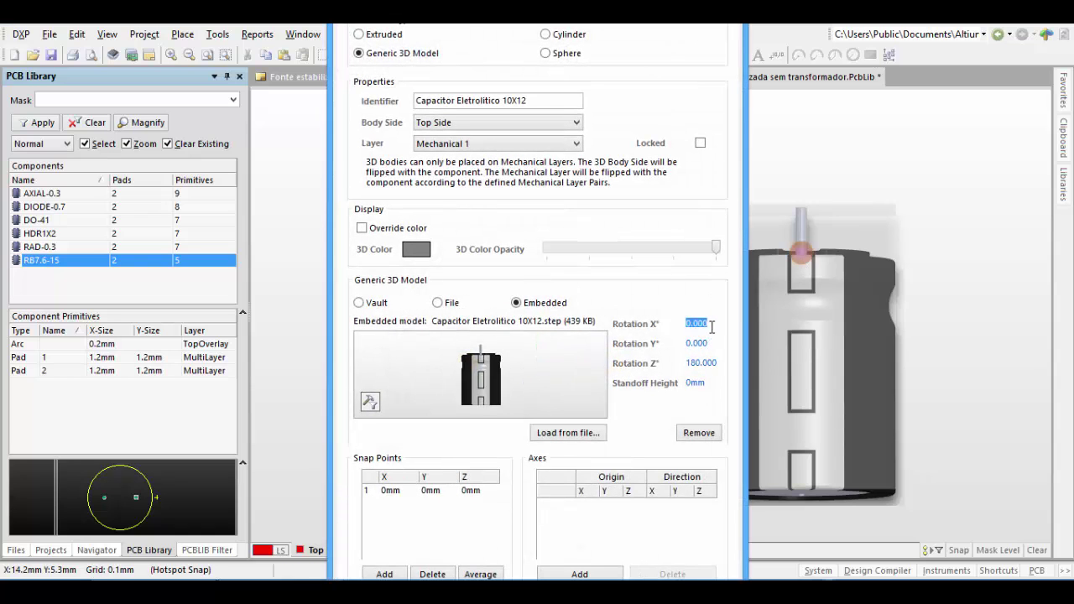
Place a second capacitor body with its X rotation changed so it stands upright, and remove the body lying on its side
key("Return")
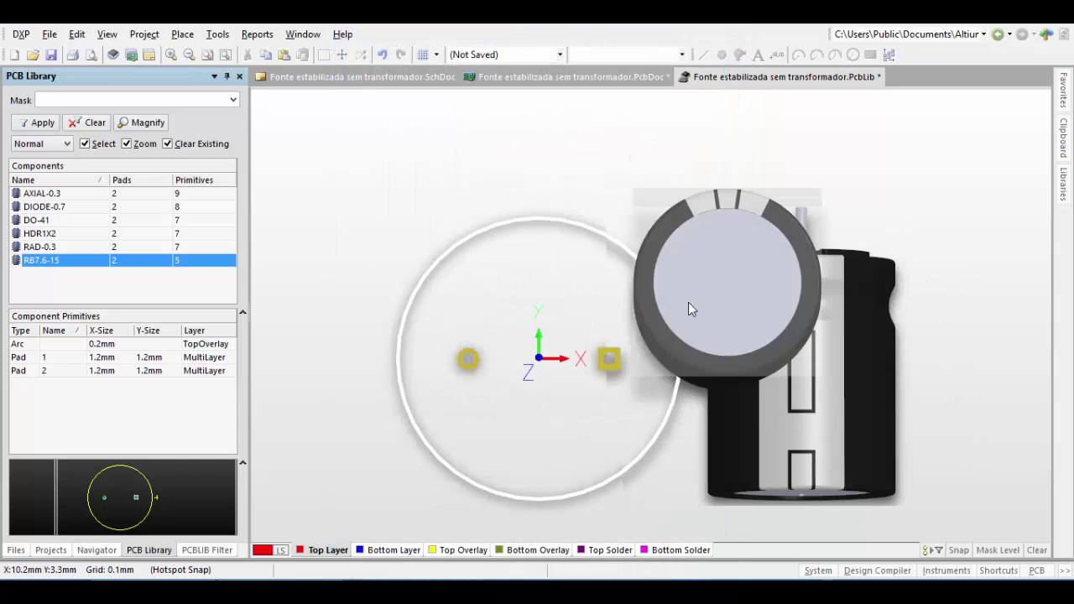
left_click(688, 304)
key("Escape")
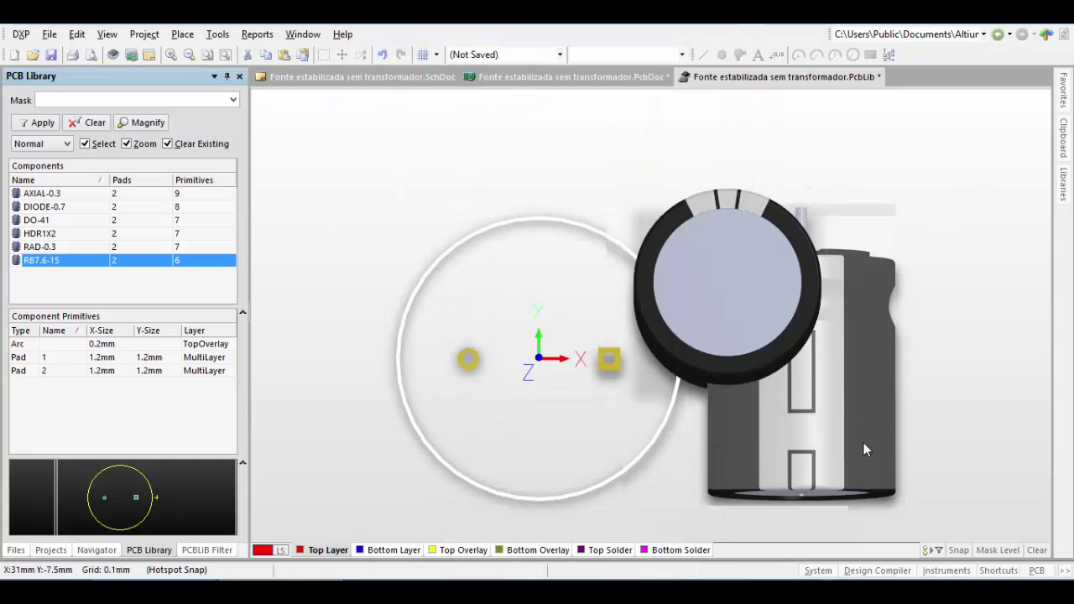
key("ctrl+z")
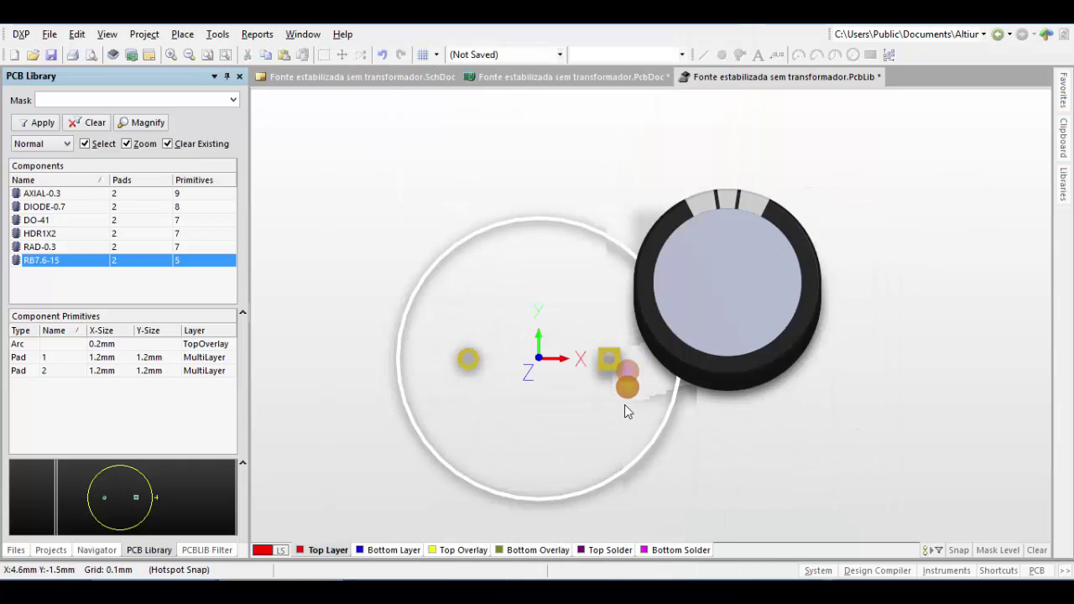
Move the upright capacitor body into the middle of the circular outline, rotated so its light stripe faces the round pad
scroll(625, 404, "up", 4, "ctrl")
scroll(625, 404, "down", 5, "ctrl")
right_click_drag(626, 404, 657, 393)
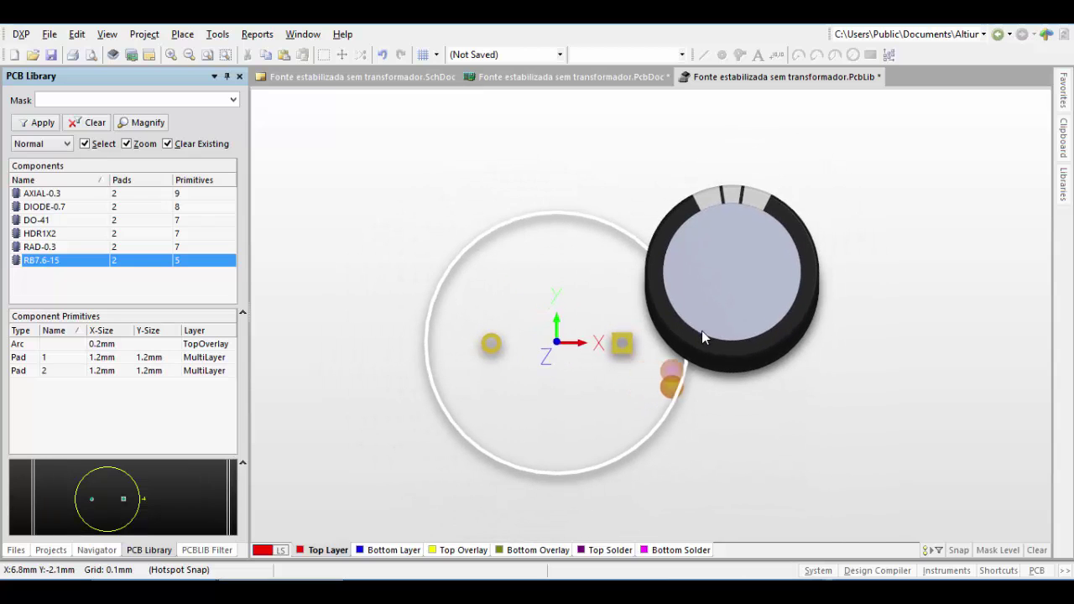
left_click(856, 294)
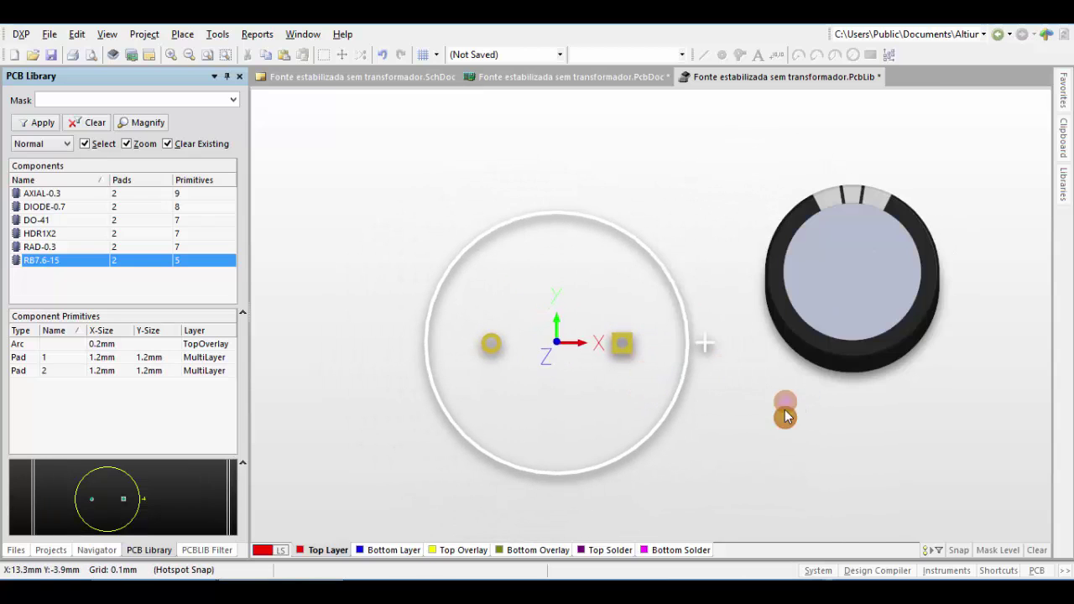
left_click_drag(839, 307, 558, 340)
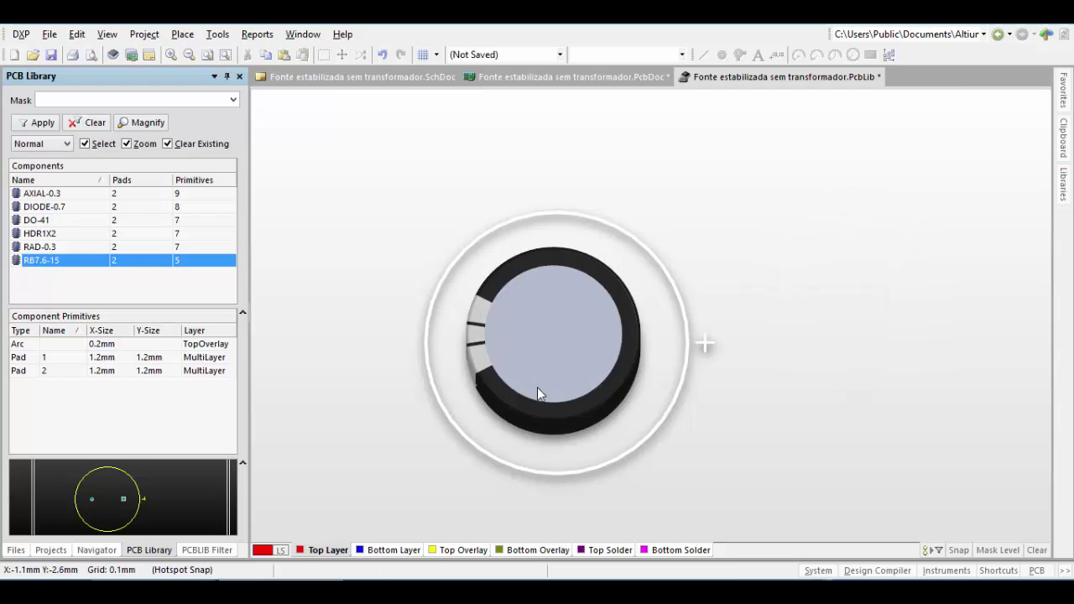
From the flipped underside view, snap the capacitor body's center to the RB7.6-15 footprint's reference point, aligning the leads with the pads' axis
key("v")
key("9")
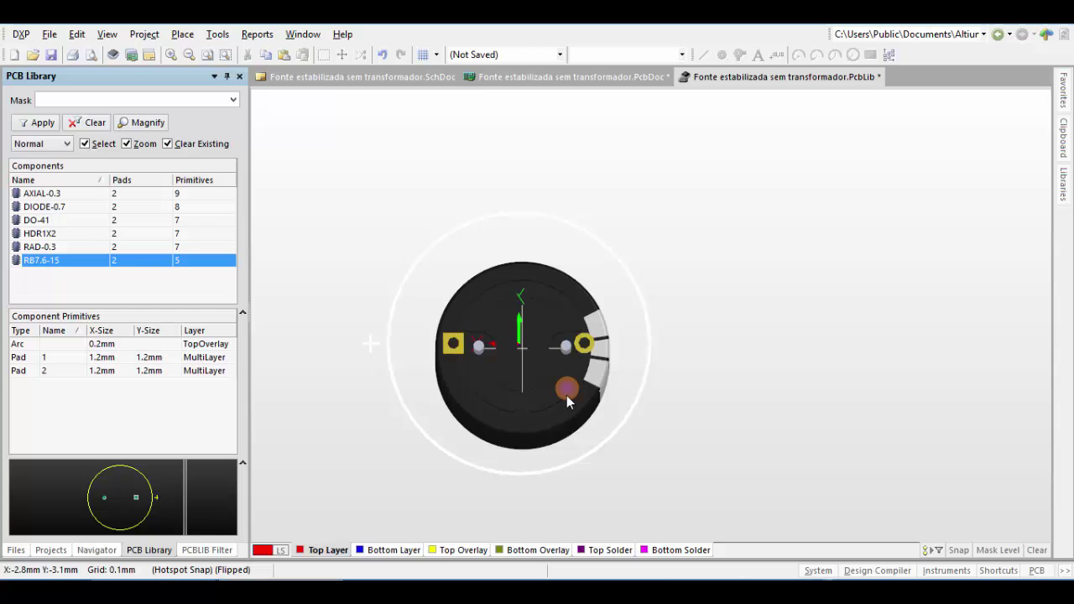
right_click_drag(540, 373, 565, 298)
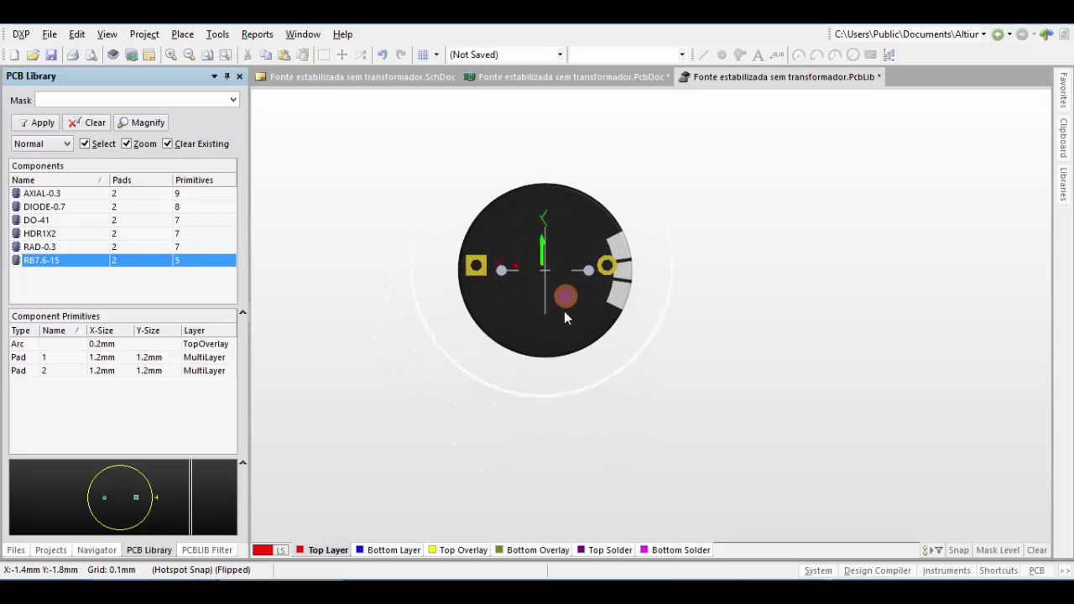
middle_click_drag(565, 330, 573, 286)
right_click_drag(574, 286, 593, 380)
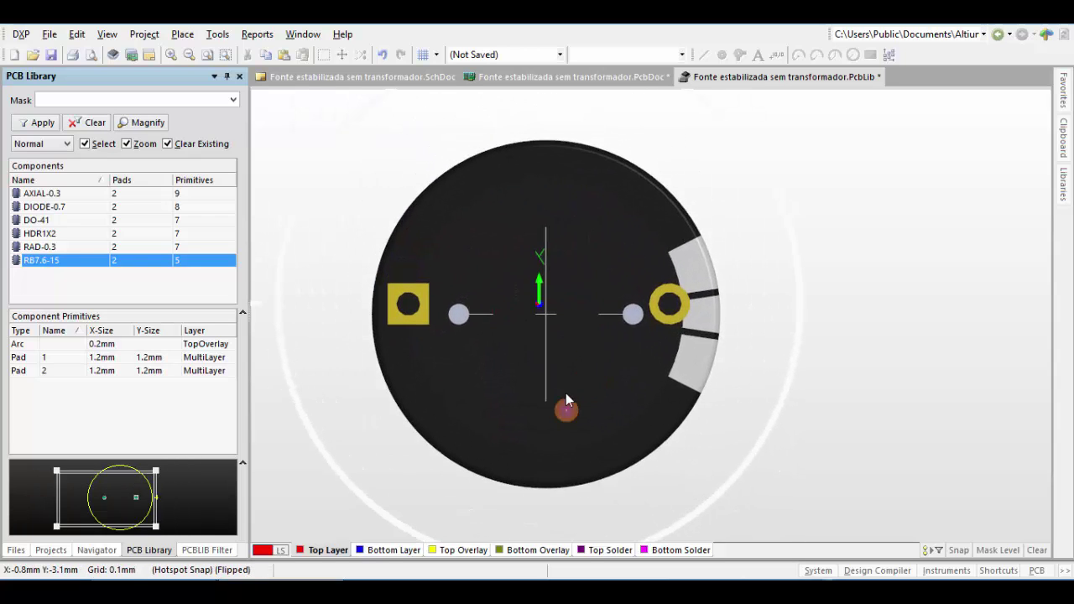
middle_click_drag(566, 335, 566, 331)
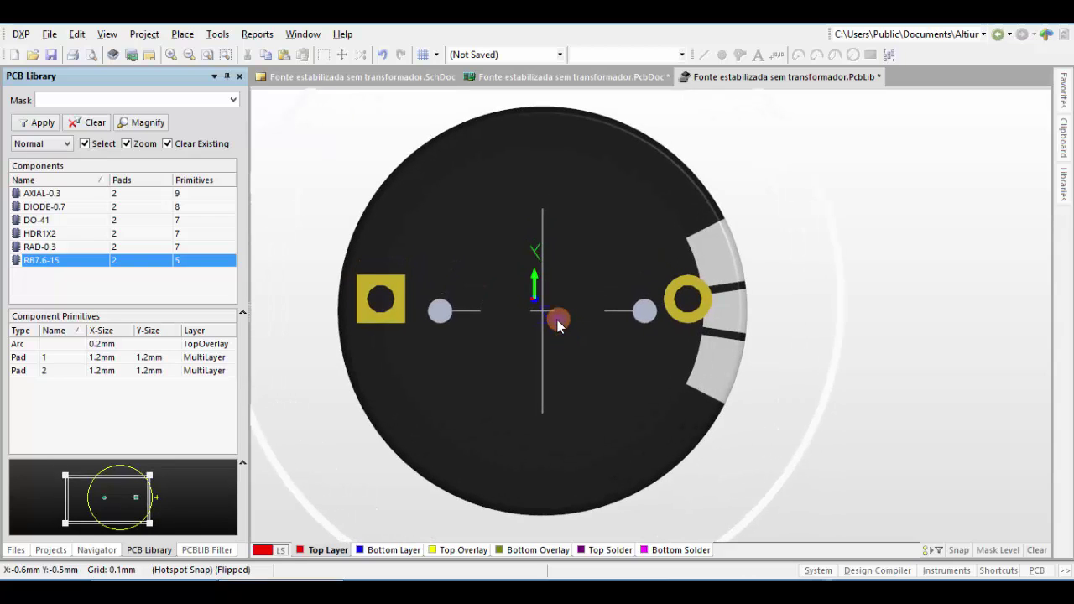
left_click(557, 320)
left_click_drag(557, 319, 573, 299)
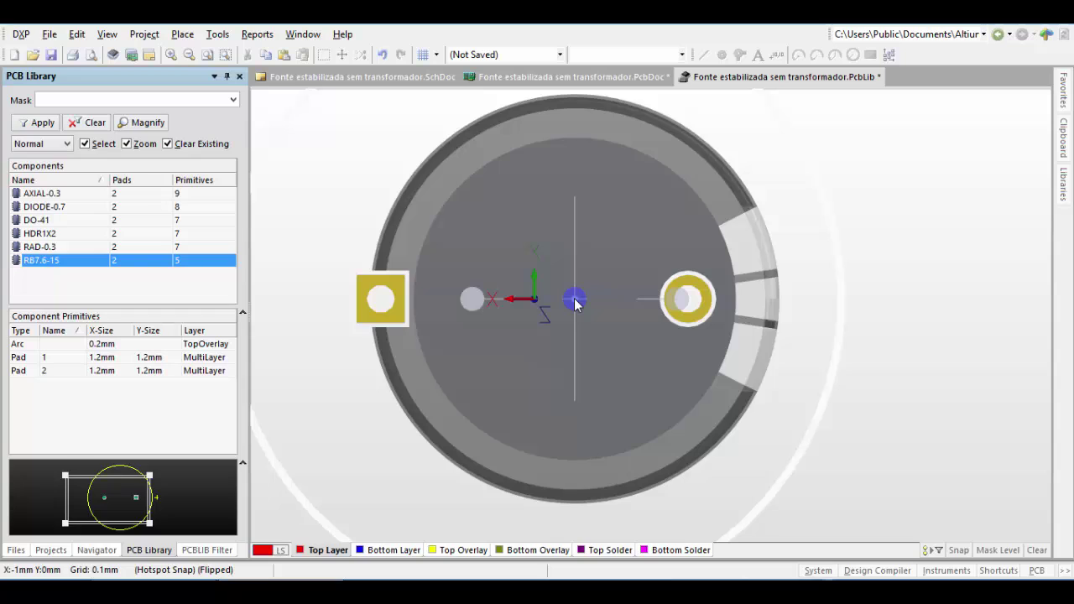
key("j")
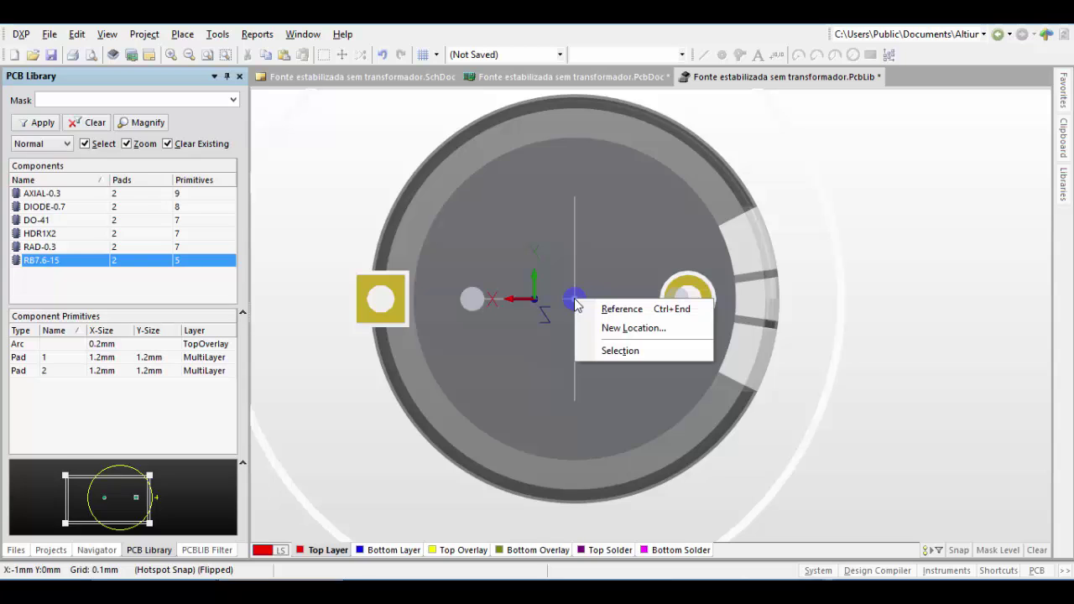
key("r")
left_click(574, 298)
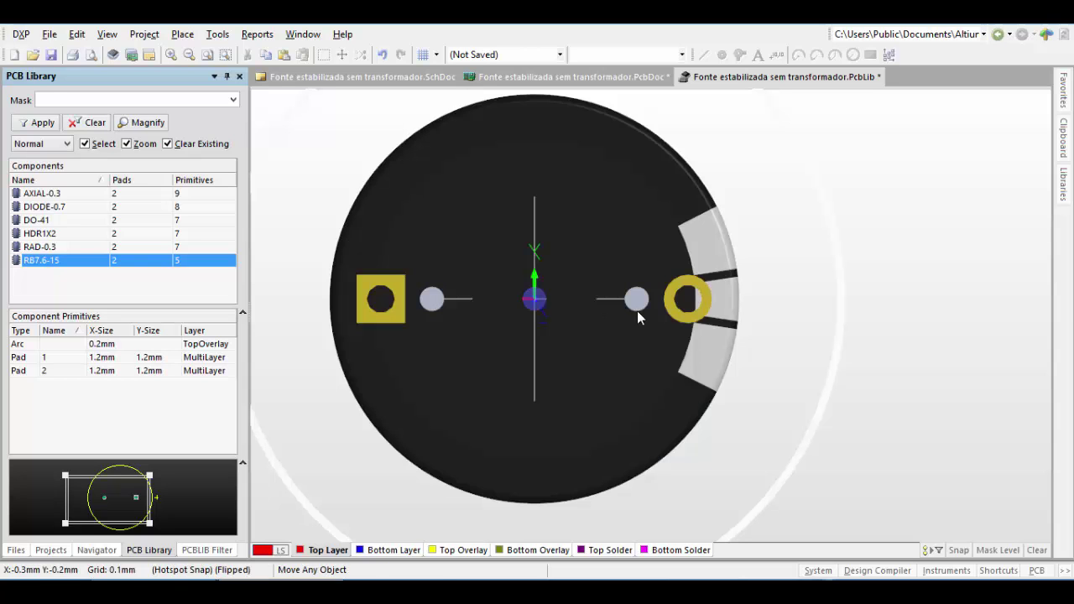
Move the square pad over its capacitor lead in the underside view and set the snap grid to 0.025 mm
scroll(551, 312, "down", 2, "ctrl")
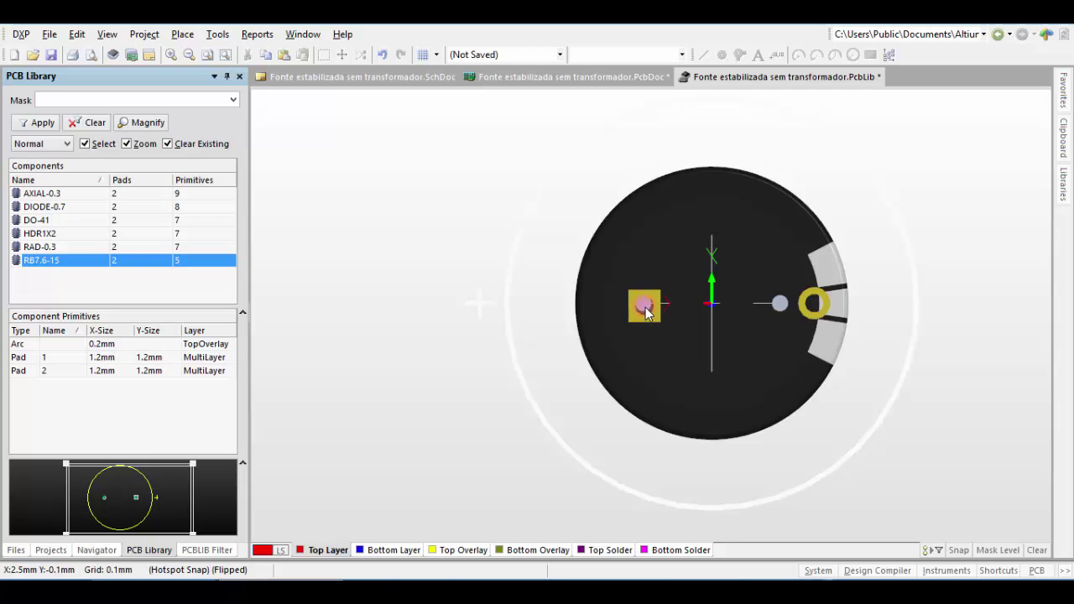
scroll(666, 311, "up", 4, "ctrl")
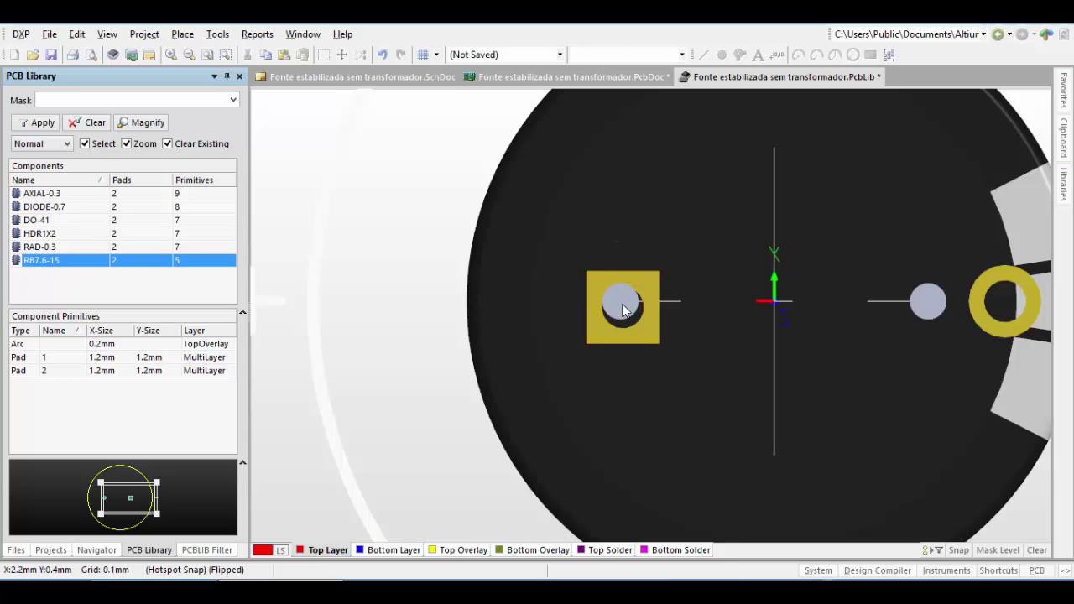
mouse_move(622, 310)
left_mouse_down()
mouse_move(618, 295)
mouse_move(618, 306)
left_mouse_up()
key("g")
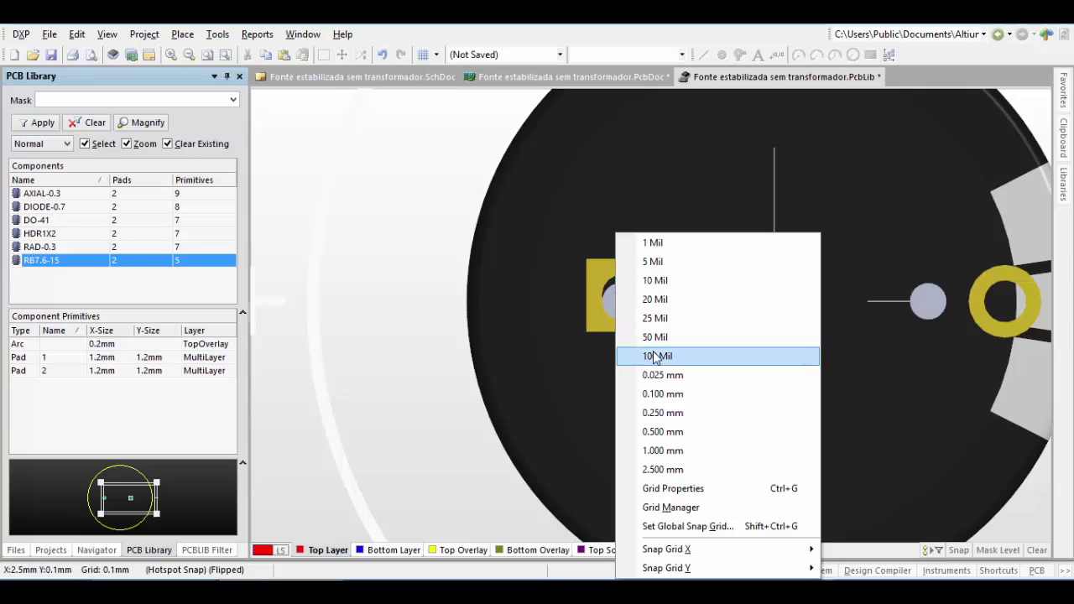
left_click(663, 374)
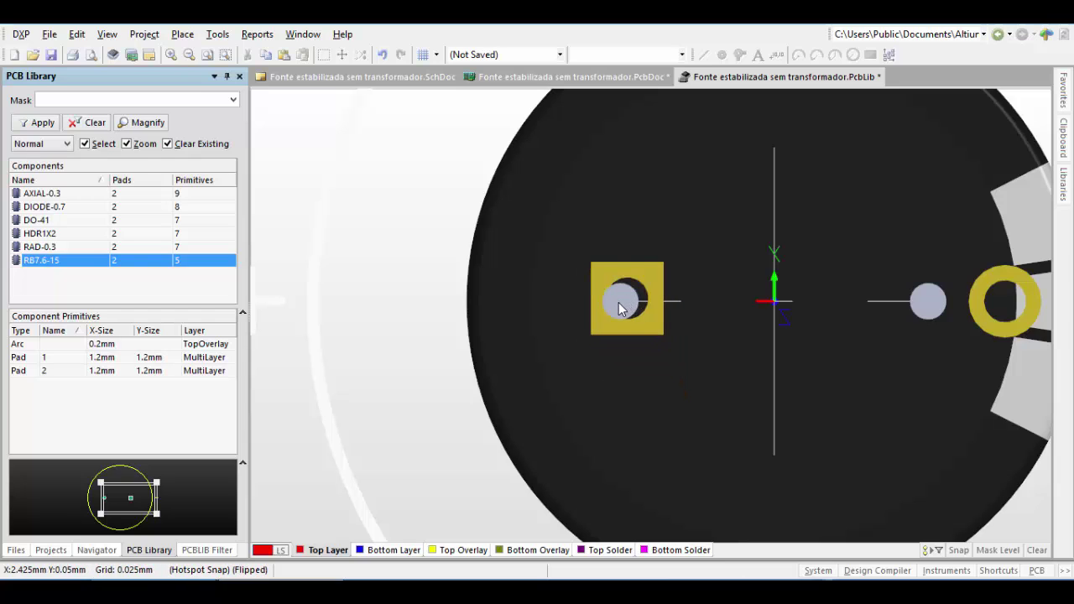
left_click(640, 298)
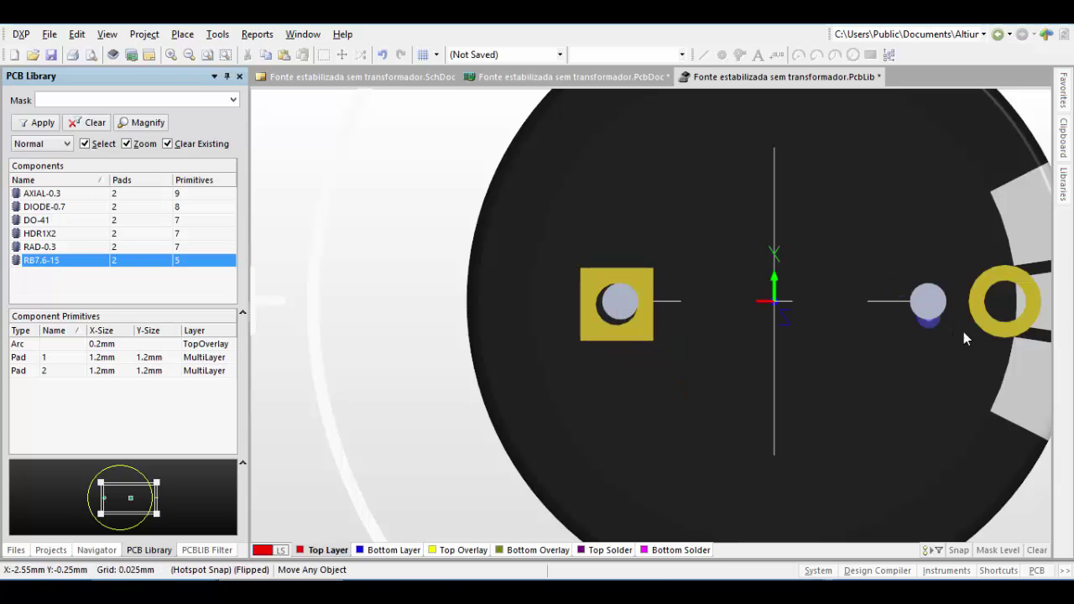
Move the round pad onto the other capacitor lead and nudge the square pad closer to the center of its own lead
left_click(941, 306)
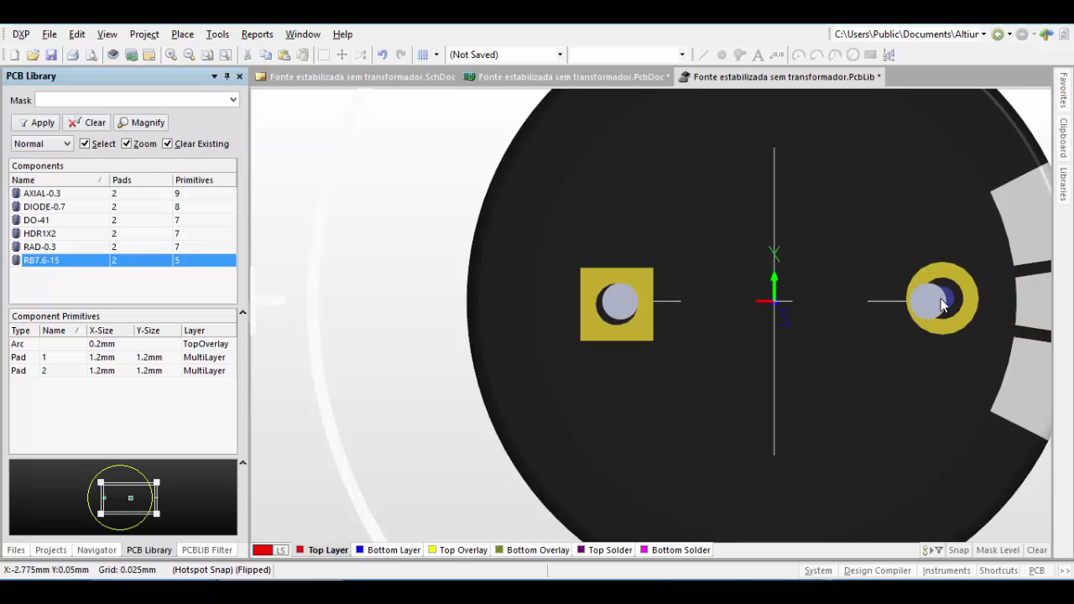
left_click_drag(926, 306, 874, 317)
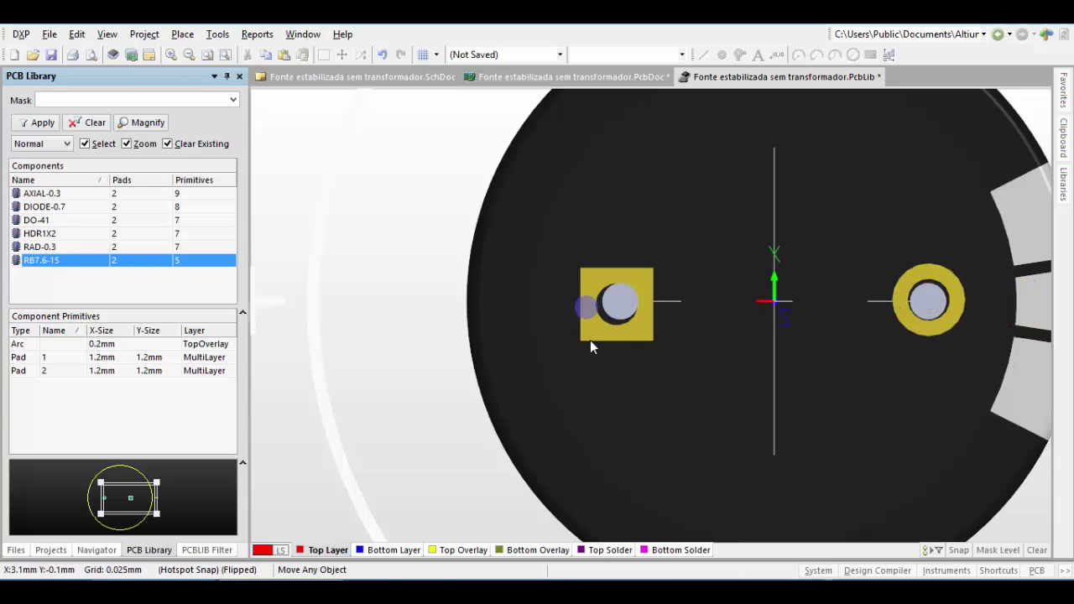
mouse_move(619, 304)
left_mouse_down()
mouse_move(634, 302)
mouse_move(619, 296)
mouse_move(620, 315)
left_mouse_up()
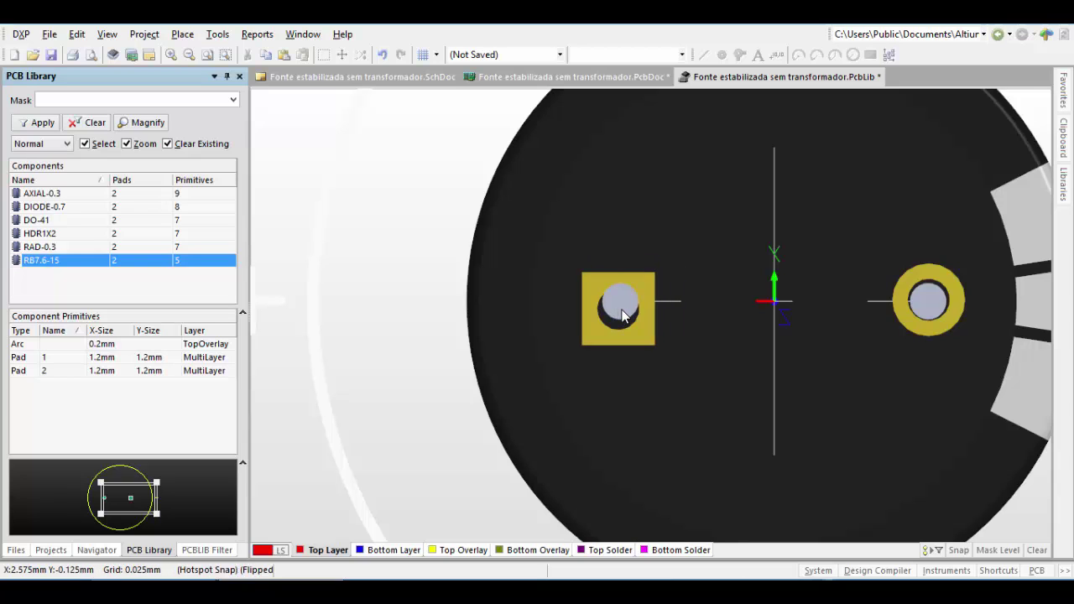
left_click_drag(621, 304, 620, 299)
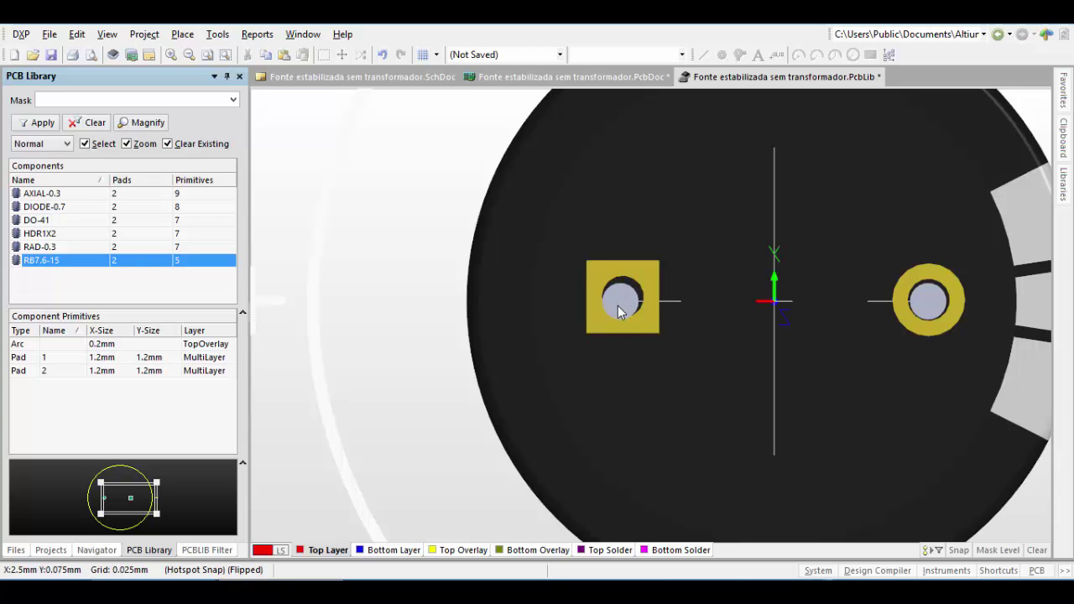
scroll(702, 258, "down", 5, "ctrl")
right_click_drag(613, 280, 533, 308)
middle_click_drag(635, 270, 634, 269)
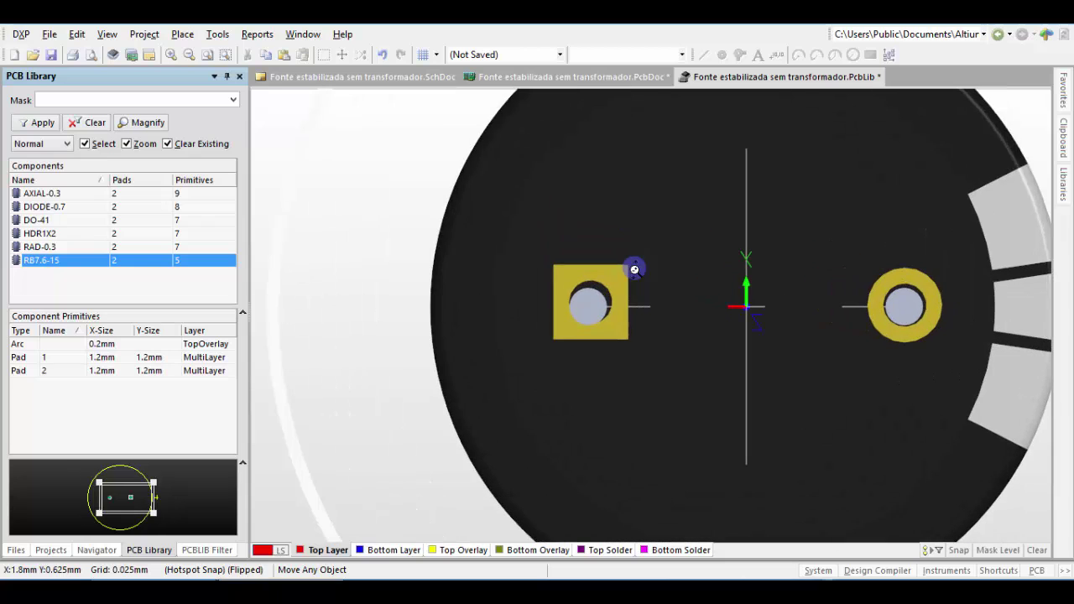
scroll(707, 311, "down", 4, "ctrl")
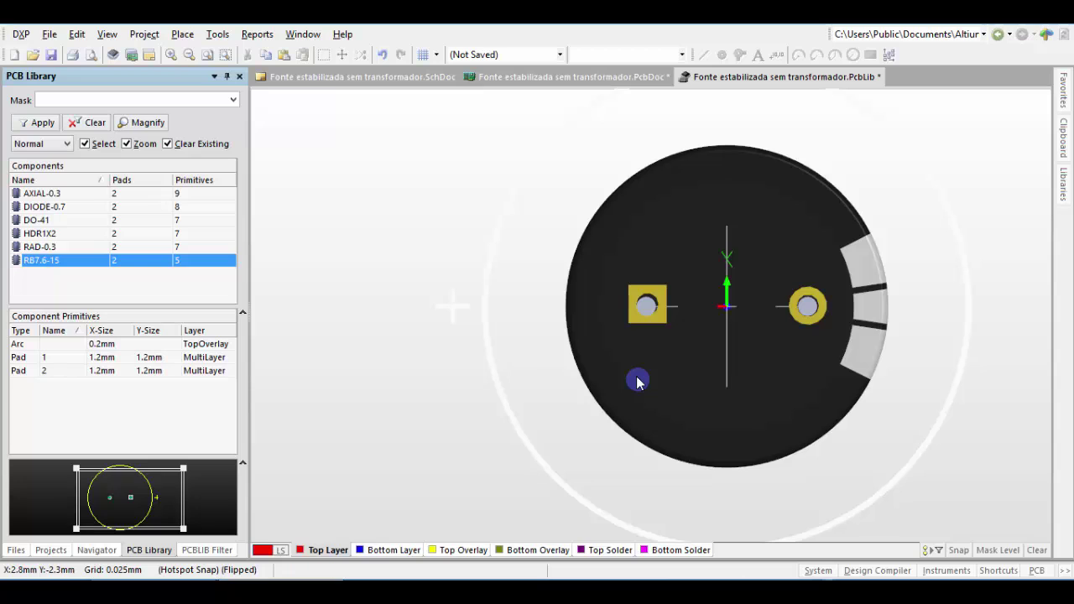
right_click(591, 406)
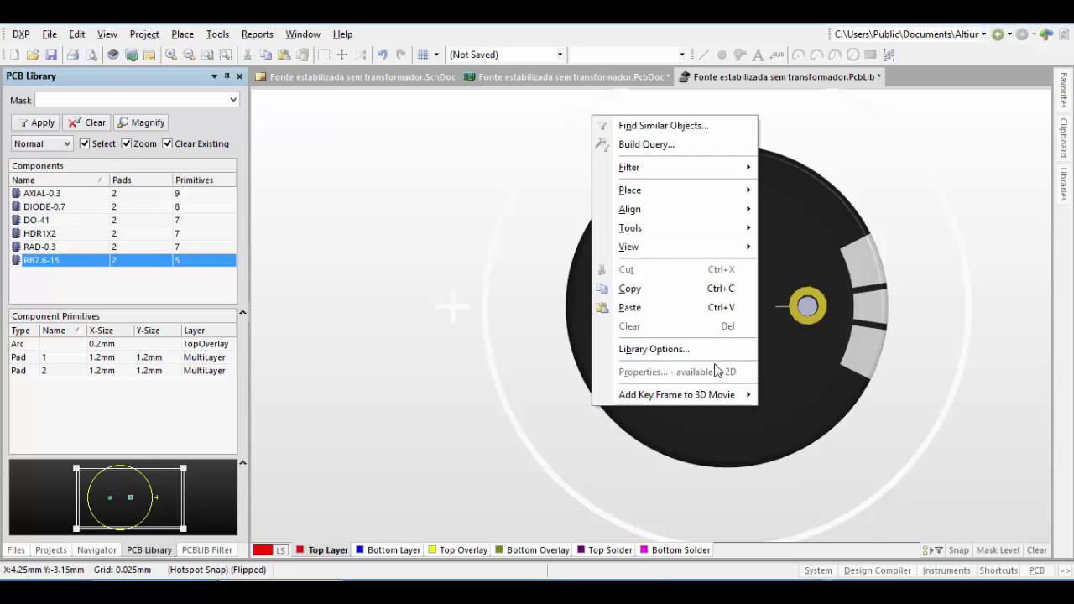
left_click(706, 349)
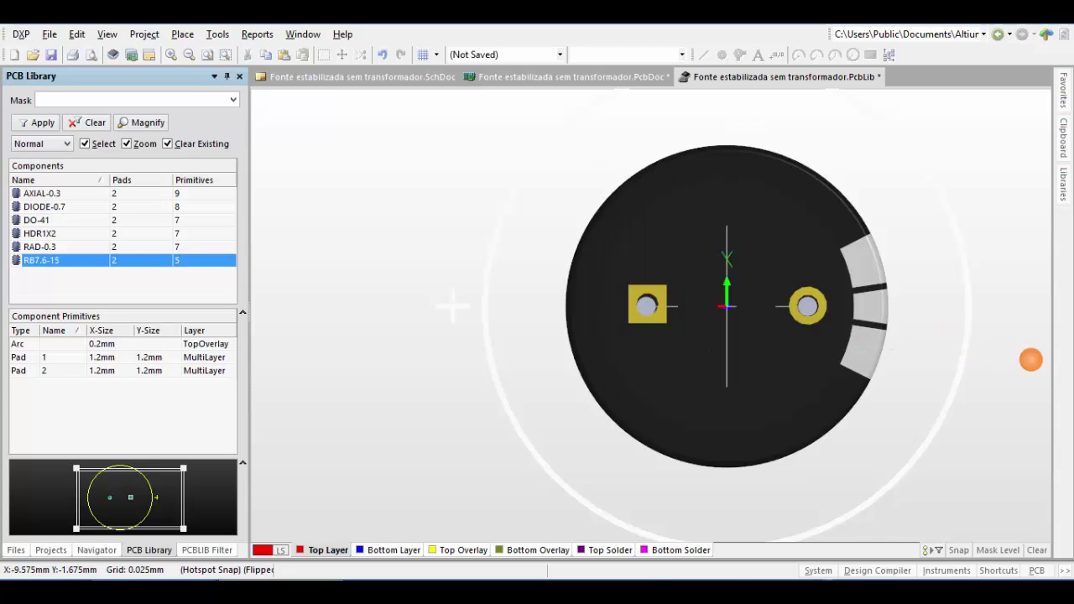
Set the circular outline's radius to 6 mm in 2D and compare it with the capacitor body in 3D
key("2")
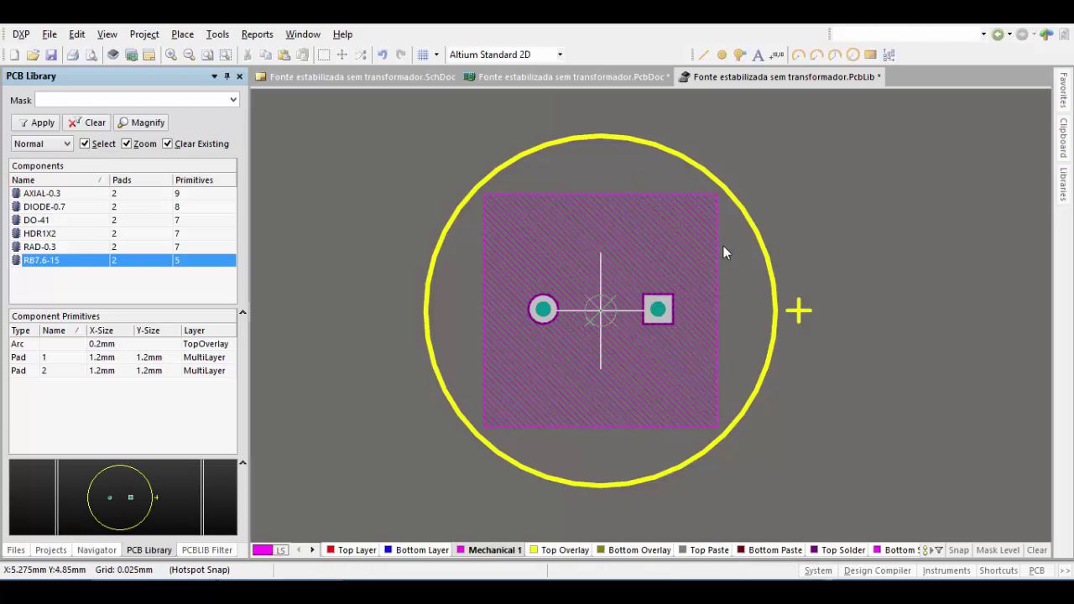
left_click(766, 260)
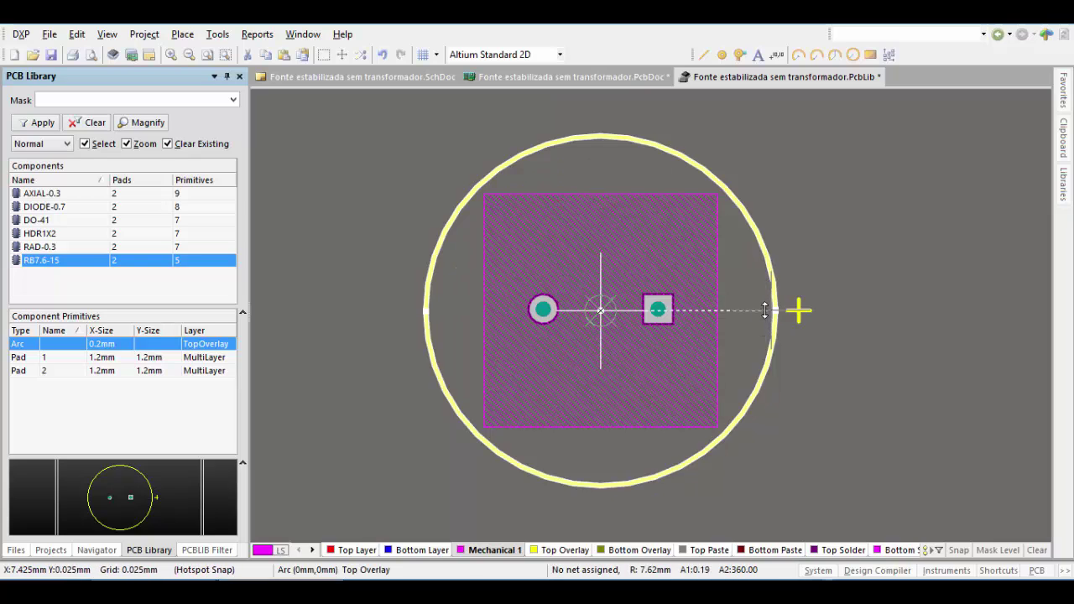
double_click(752, 229)
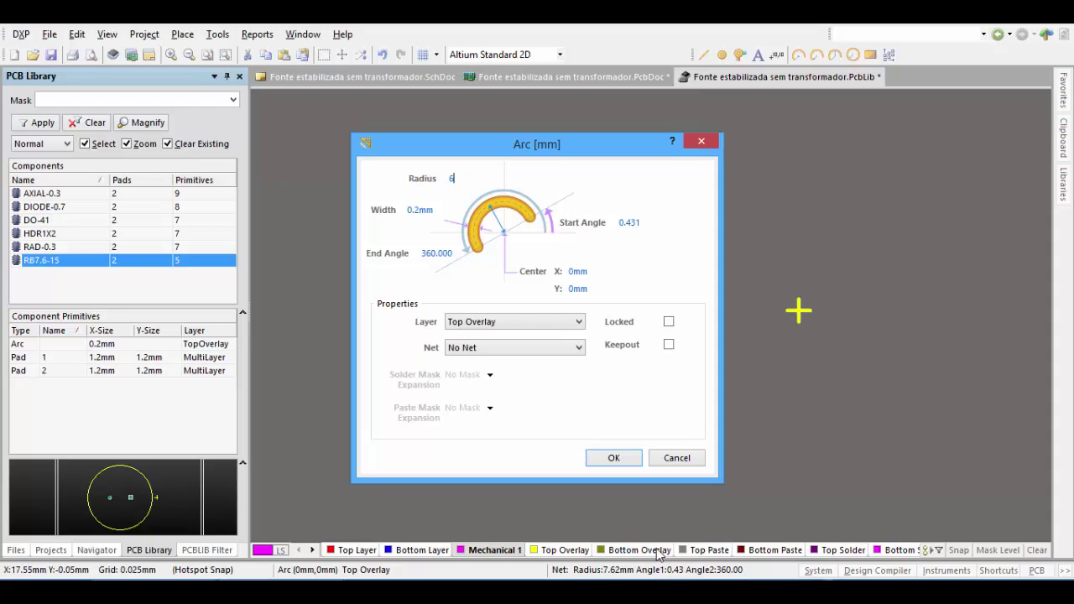
left_click(612, 458)
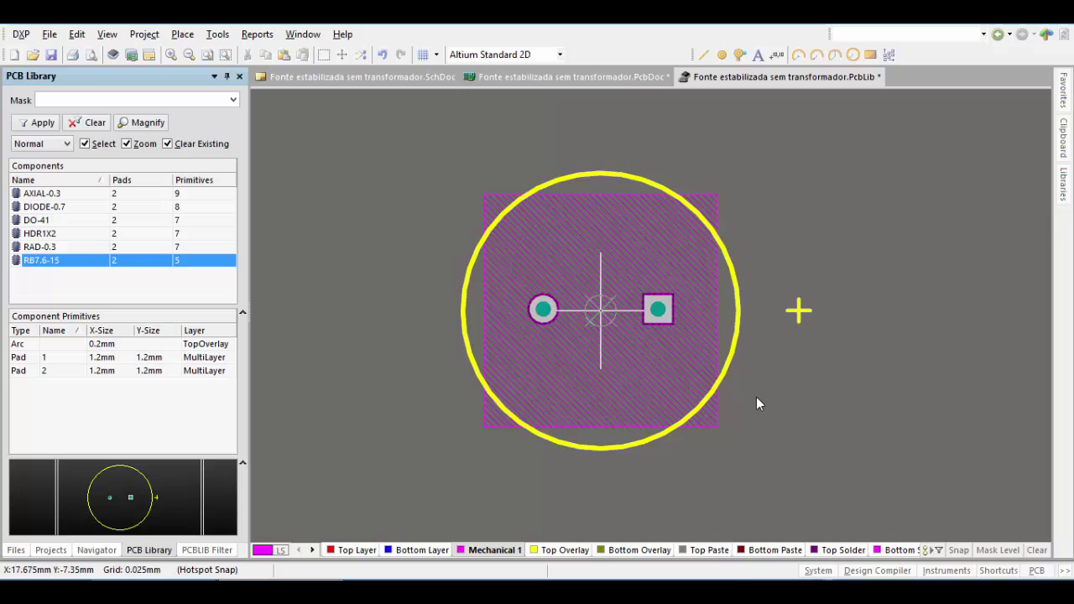
key("3")
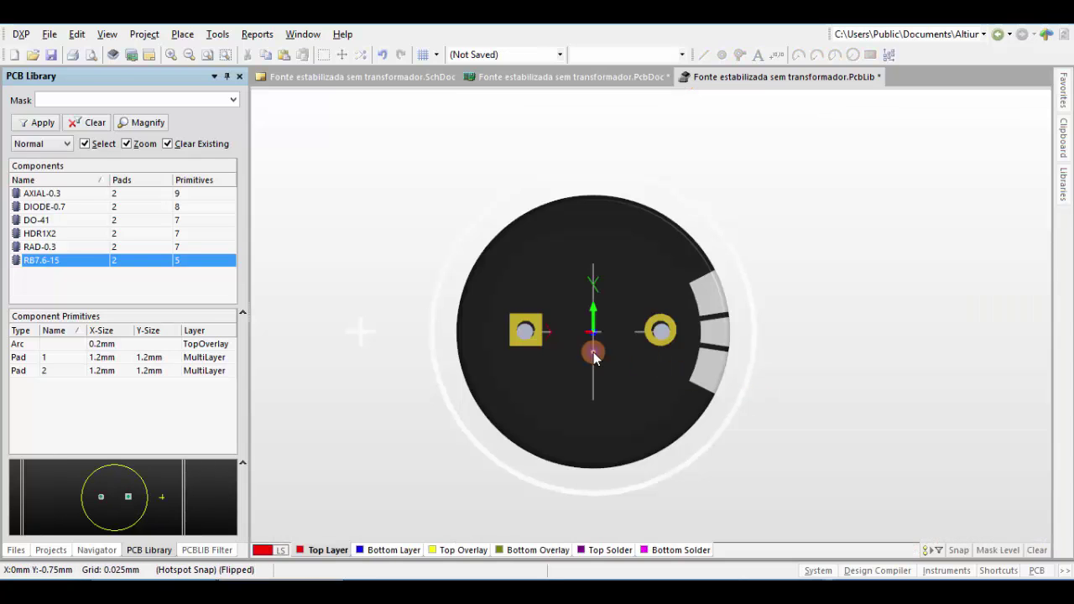
key("shift")
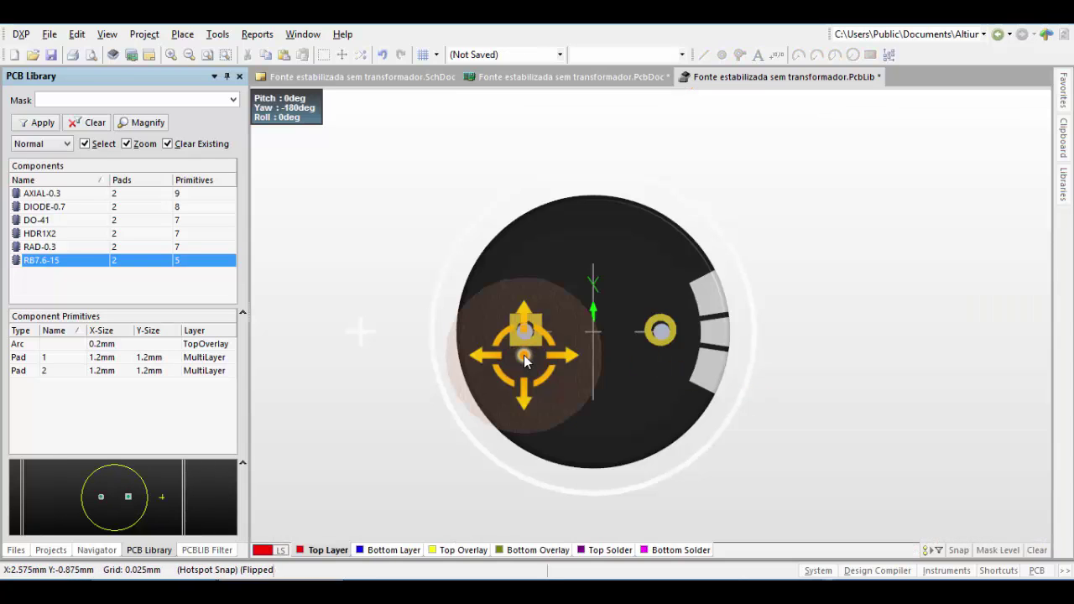
right_click_drag(524, 355, 561, 381, "shift")
key("0")
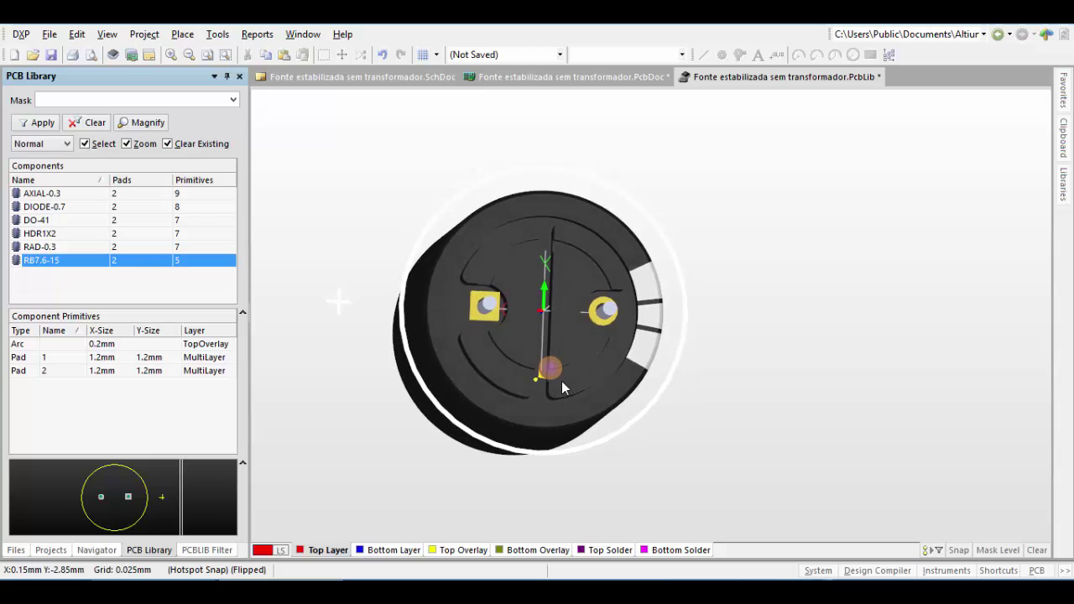
Reduce the circular outline's radius to 5 mm and check its fit around the capacitor body in 3D
key("2")
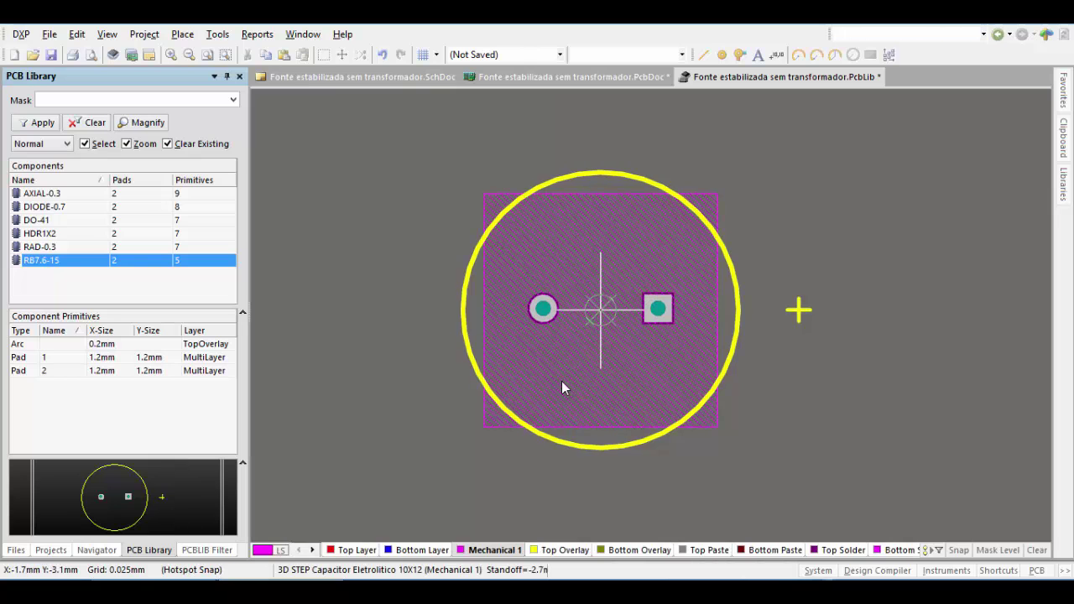
left_click(640, 179)
double_click(640, 180)
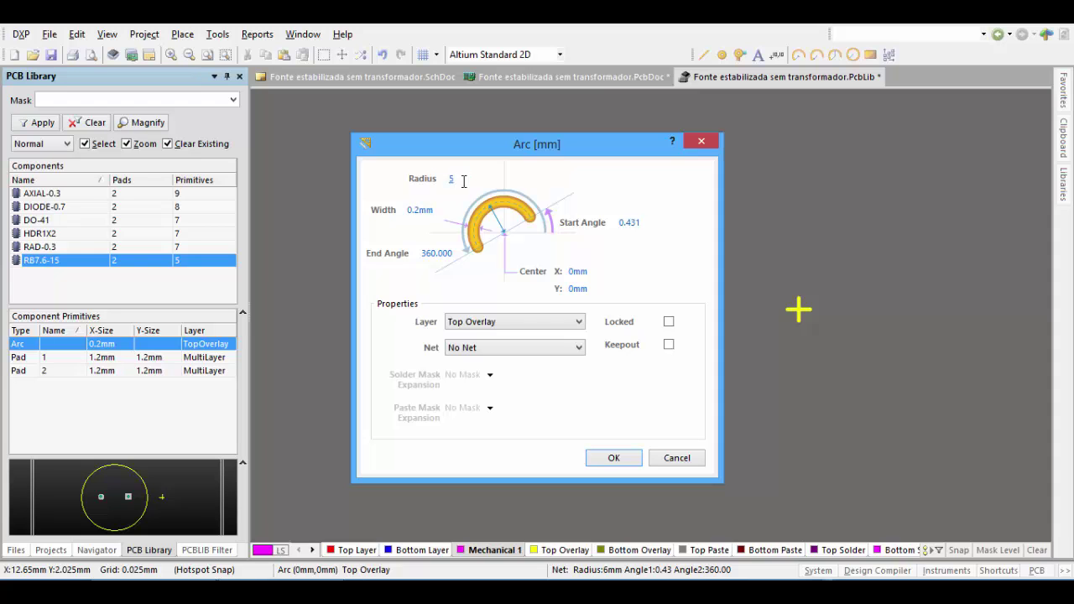
key("Return")
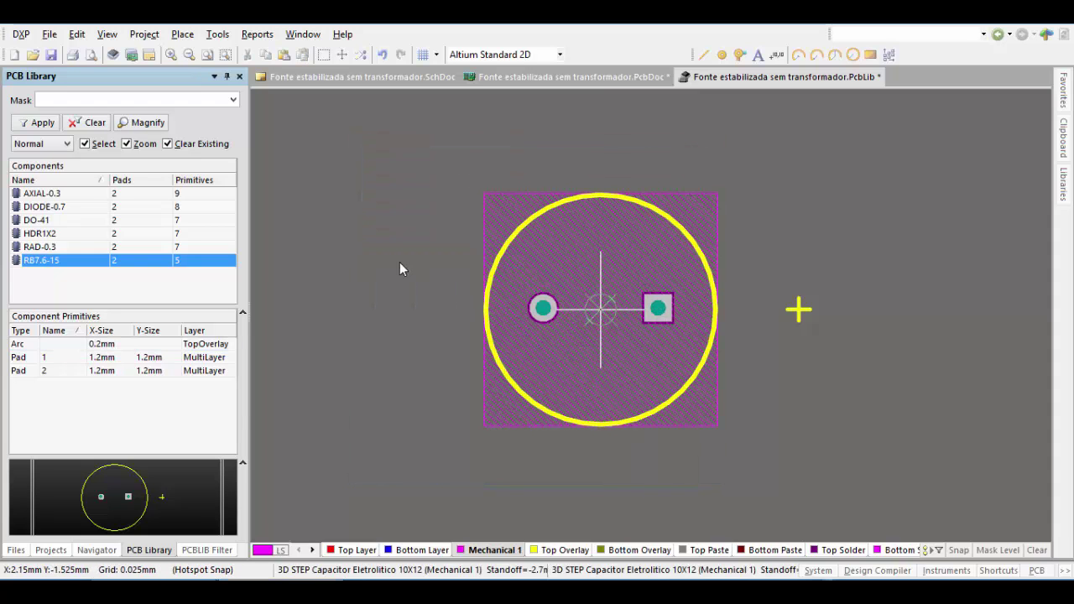
key("3")
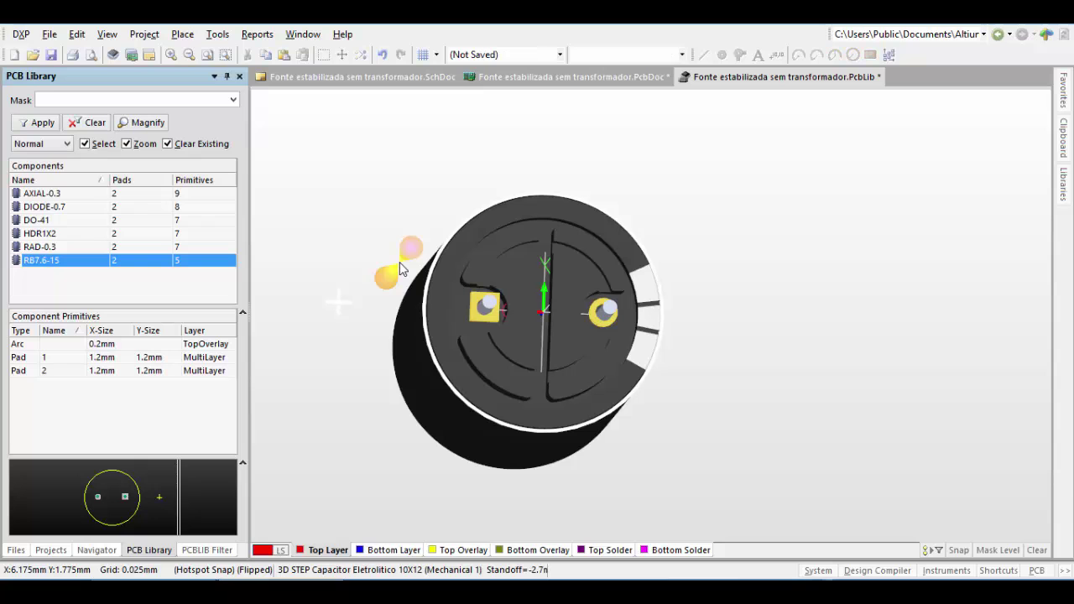
right_click_drag(399, 262, 400, 262, "shift")
Center the holes of the square and round pads precisely on the two capacitor leads in the underside 3D view
key("2")
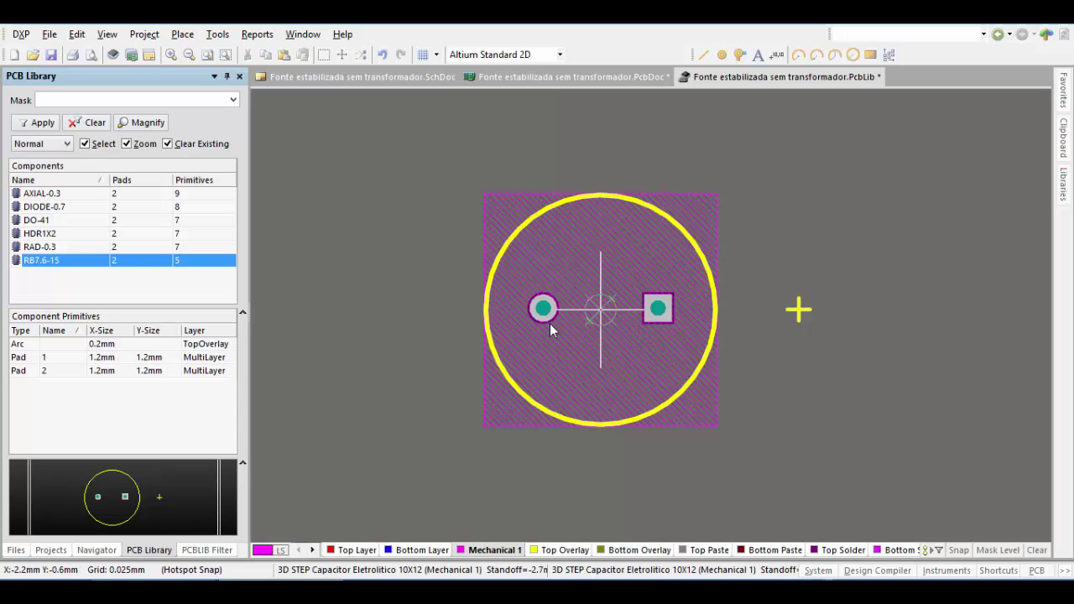
key("3")
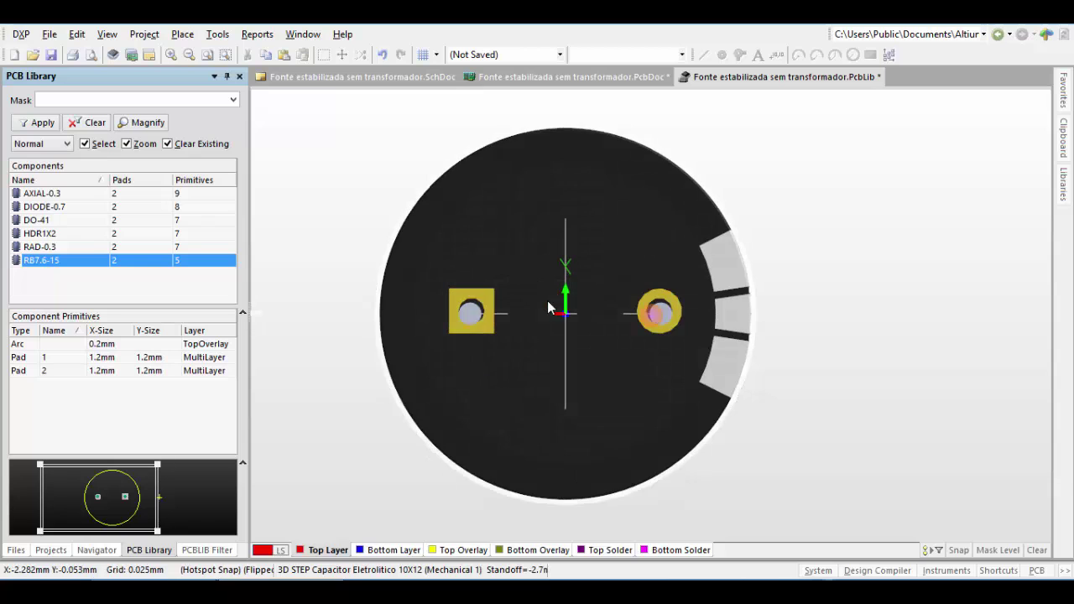
scroll(475, 300, "up", 4, "ctrl")
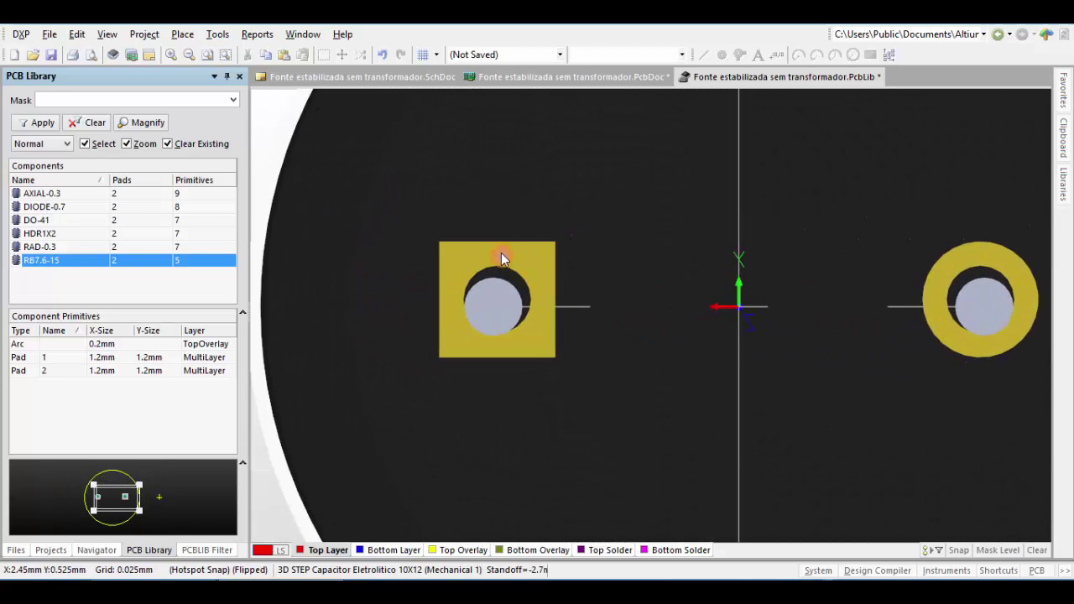
left_click_drag(501, 250, 491, 305)
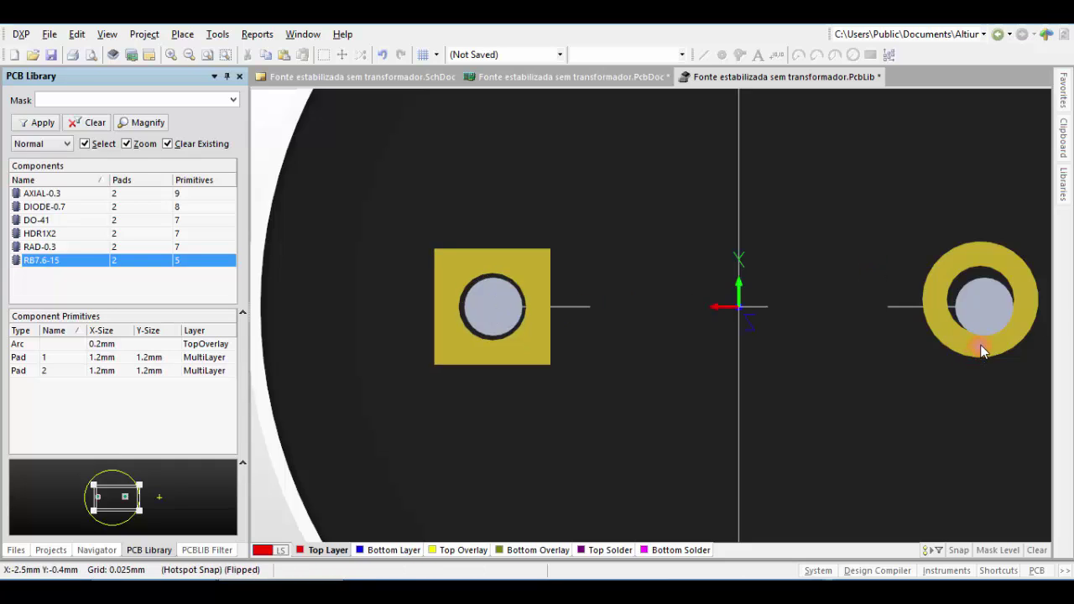
left_click_drag(983, 353, 984, 308)
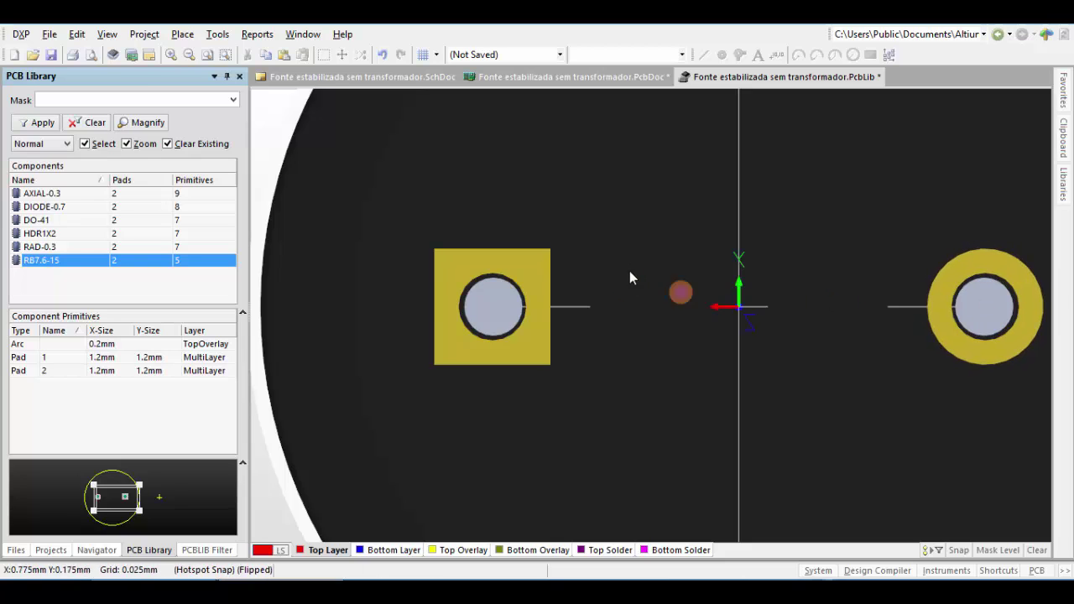
scroll(669, 235, "up", 1)
middle_click_drag(668, 231, 669, 232)
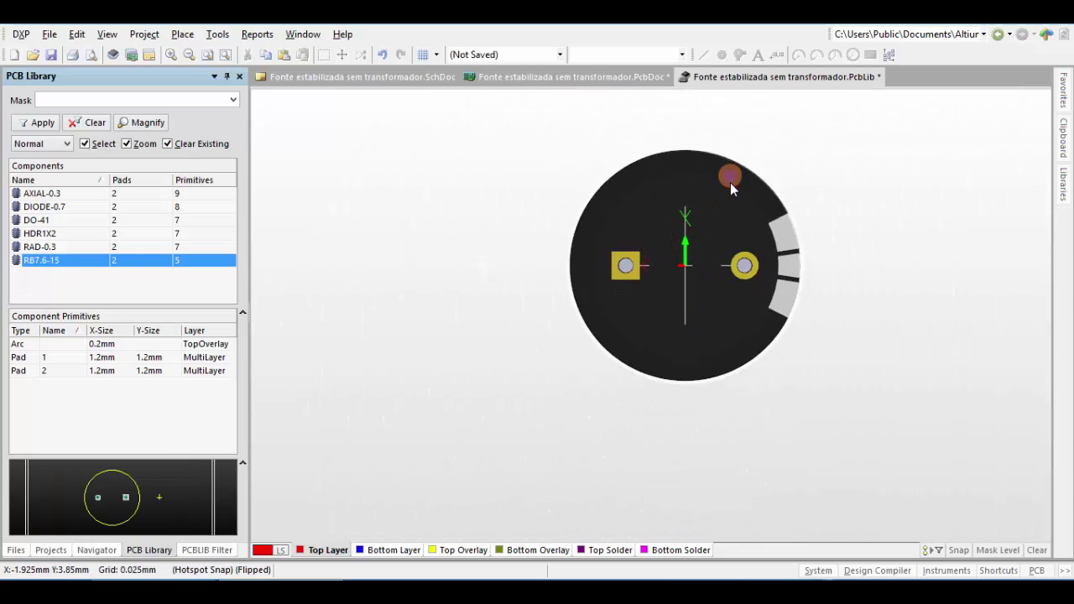
Adjust the standoff height of the capacitor's 3D body and view how it sits on the board
right_click_drag(736, 259, 717, 208, "shift")
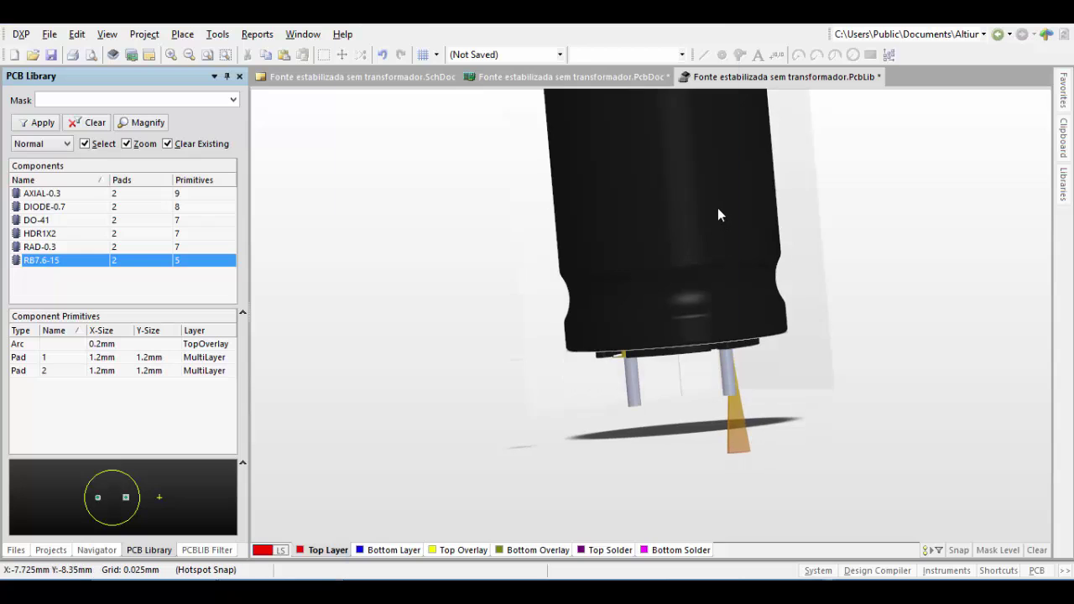
double_click(717, 207)
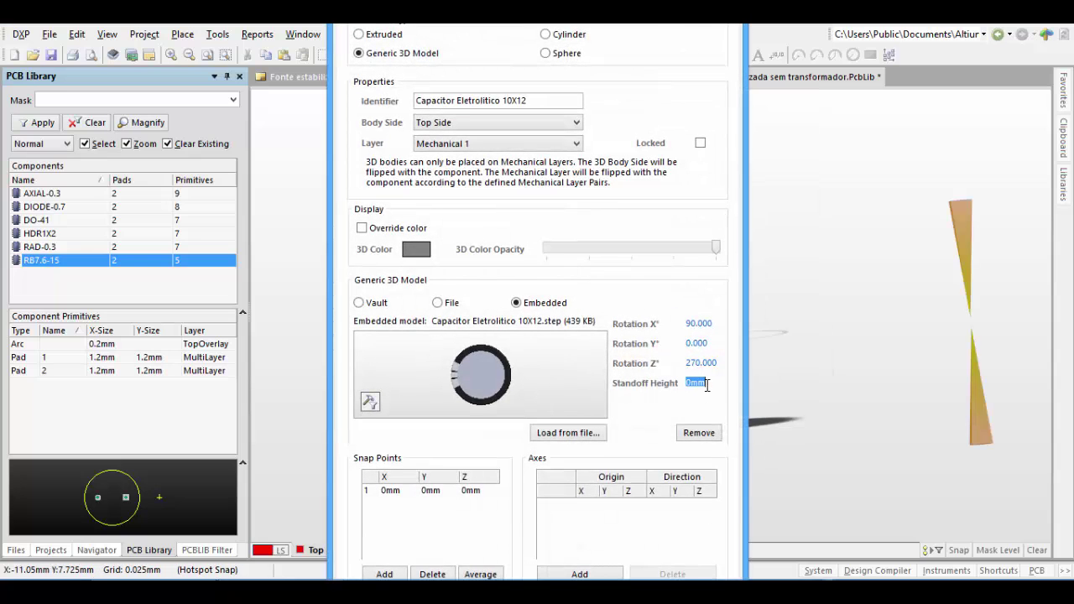
key("Return")
right_click_drag(660, 353, 662, 423, "shift")
Move the plus polarity marking close to the circular outline, beside the square pad, in 2D and save the footprint library
key("2")
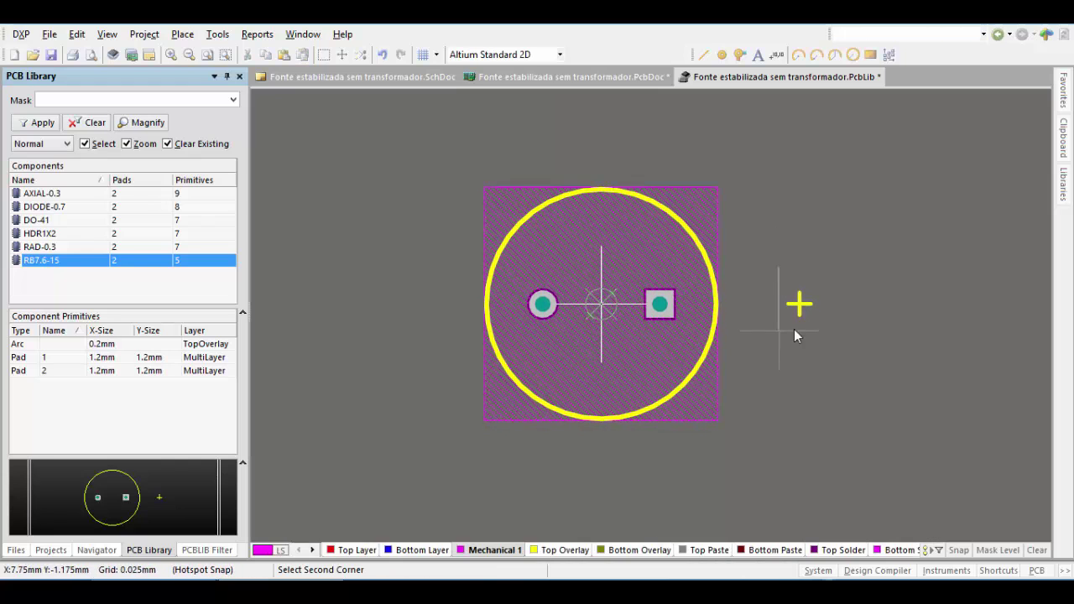
left_click(795, 307)
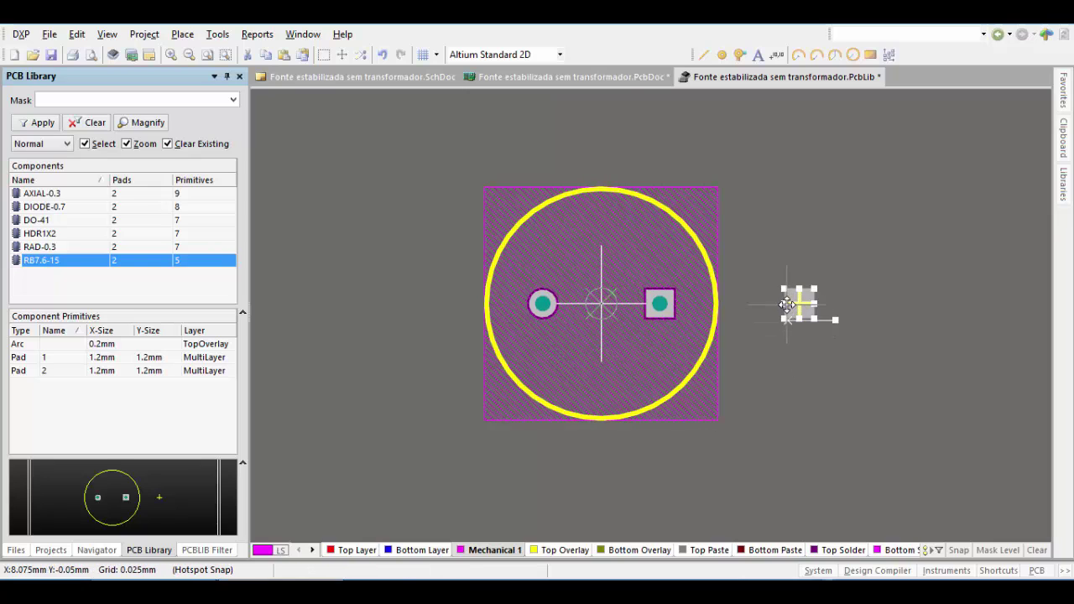
key("ctrl+v")
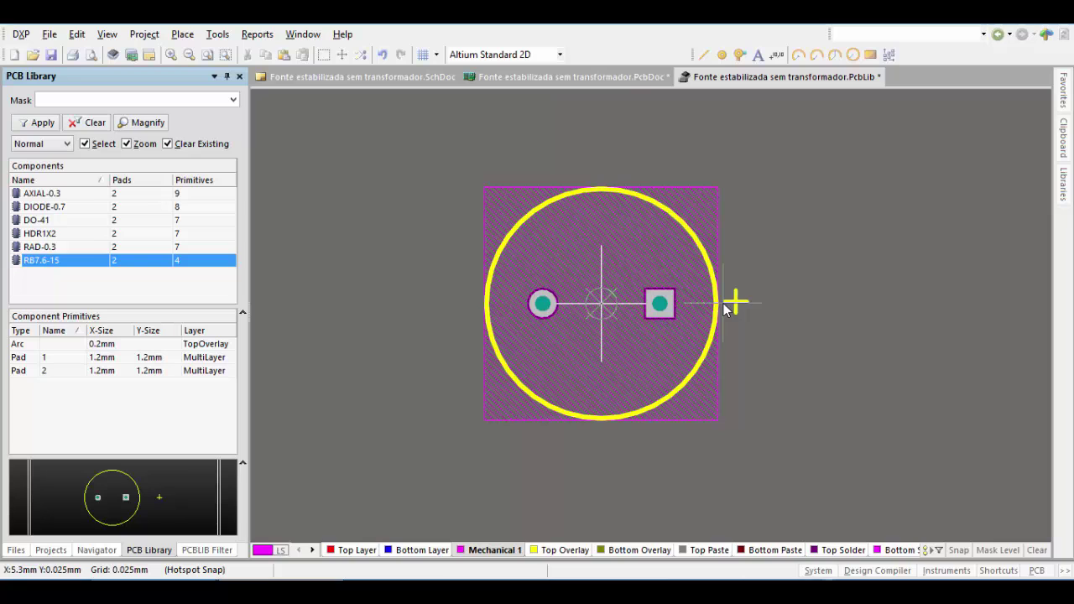
left_click(51, 55)
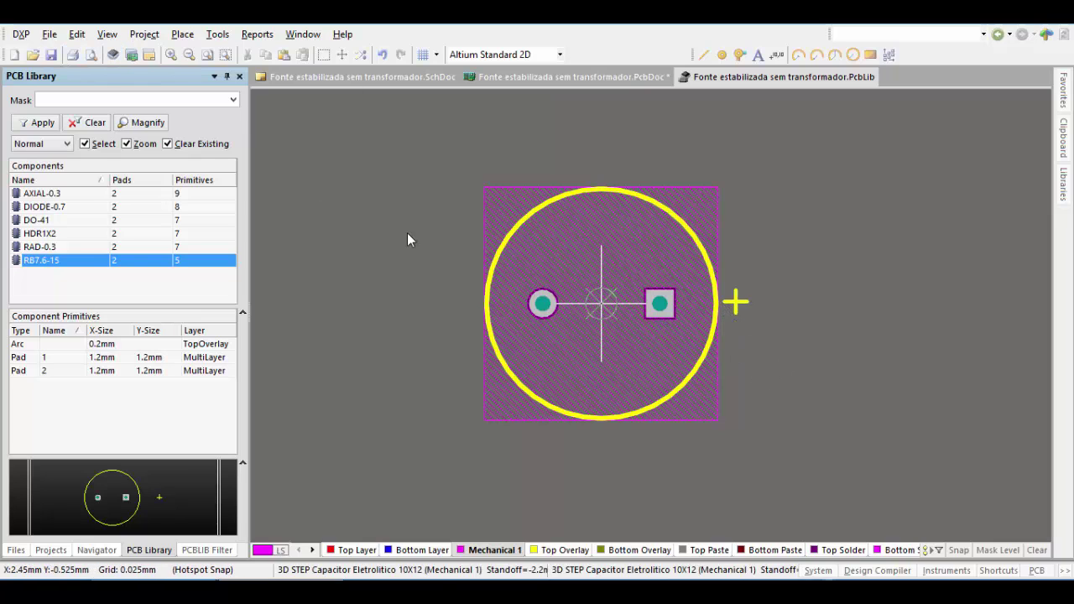
Check the capacitor footprint in 3D and update the PCB with the current footprint RB7.6-15
key("3")
right_click_drag(486, 268, 551, 359, "shift")
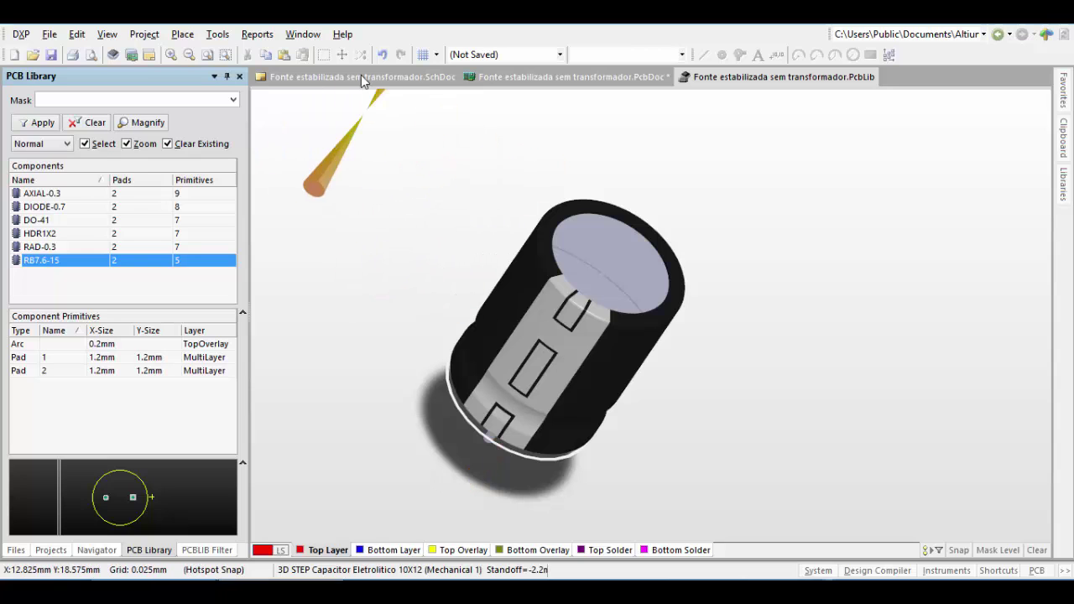
left_click(217, 34)
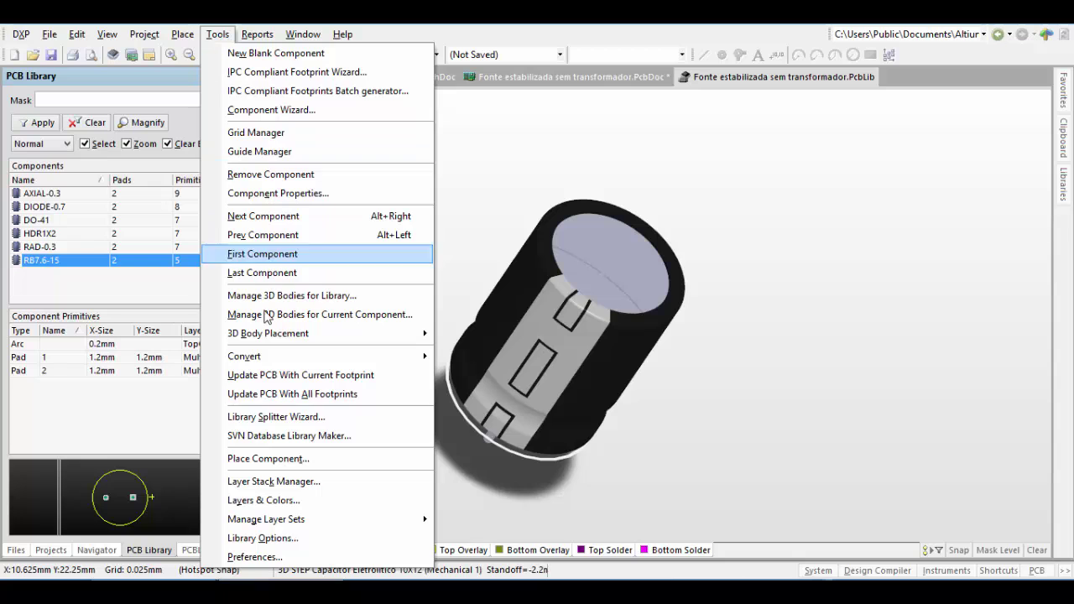
left_click(343, 377)
left_click(613, 429)
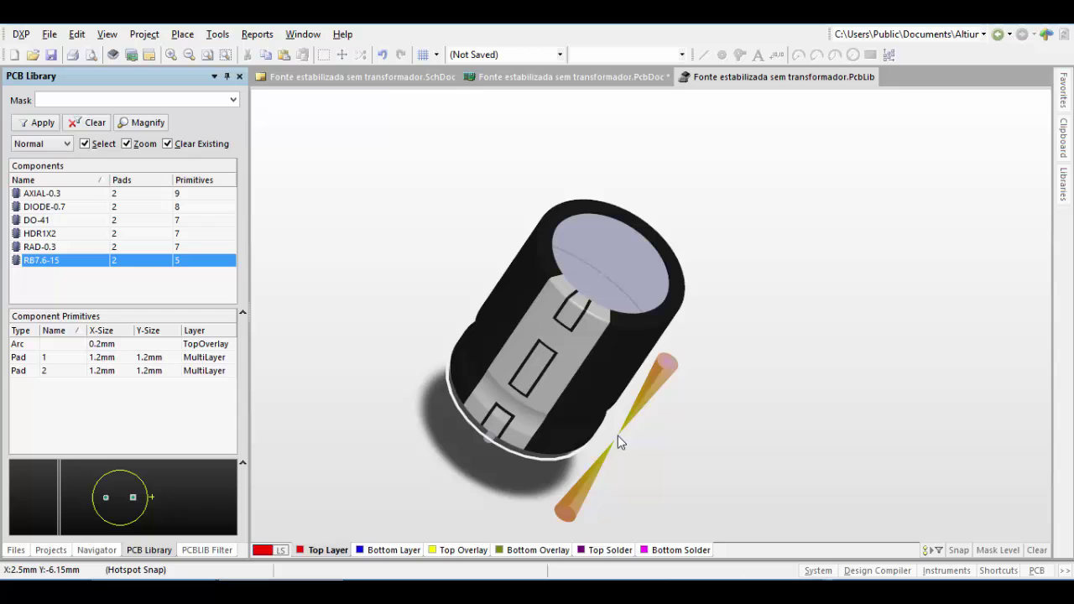
Open the power supply PCB document and inspect the component models in 3D from the underside and the top
left_click(544, 78)
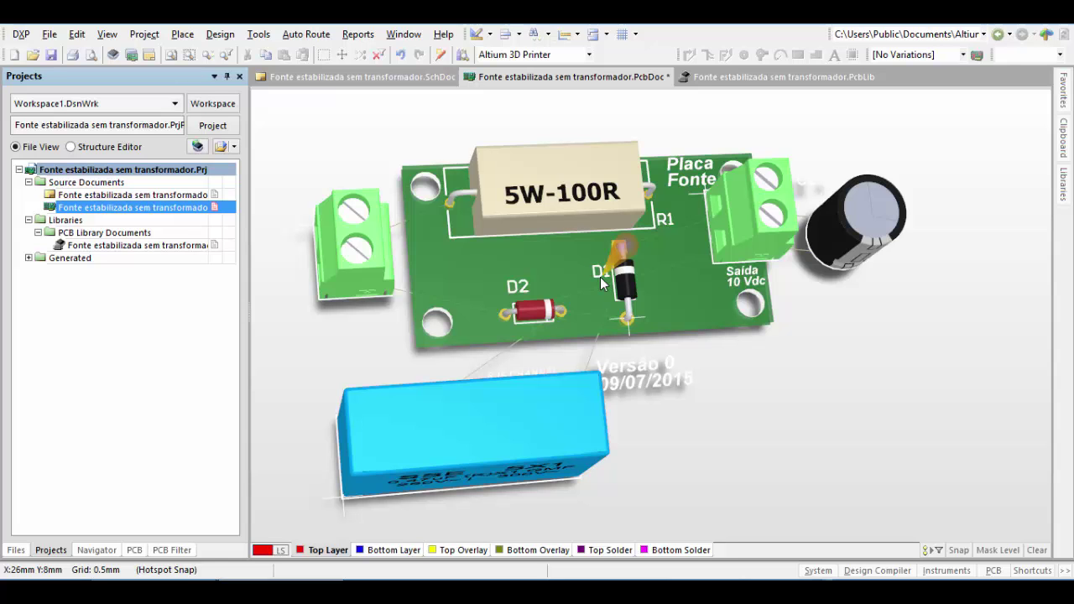
key("v")
key("b")
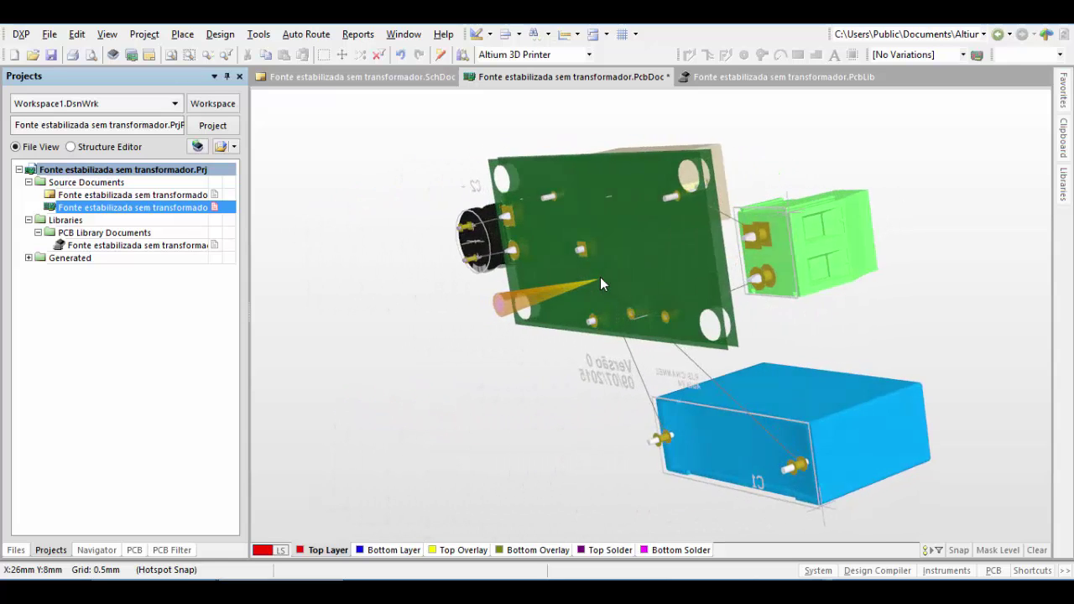
key("v")
key("b")
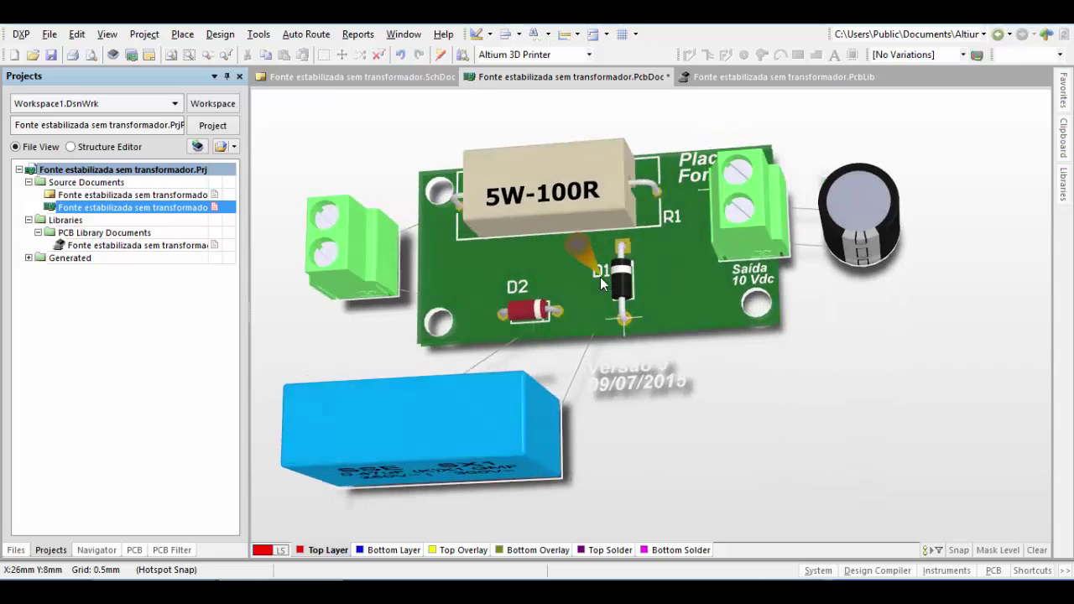